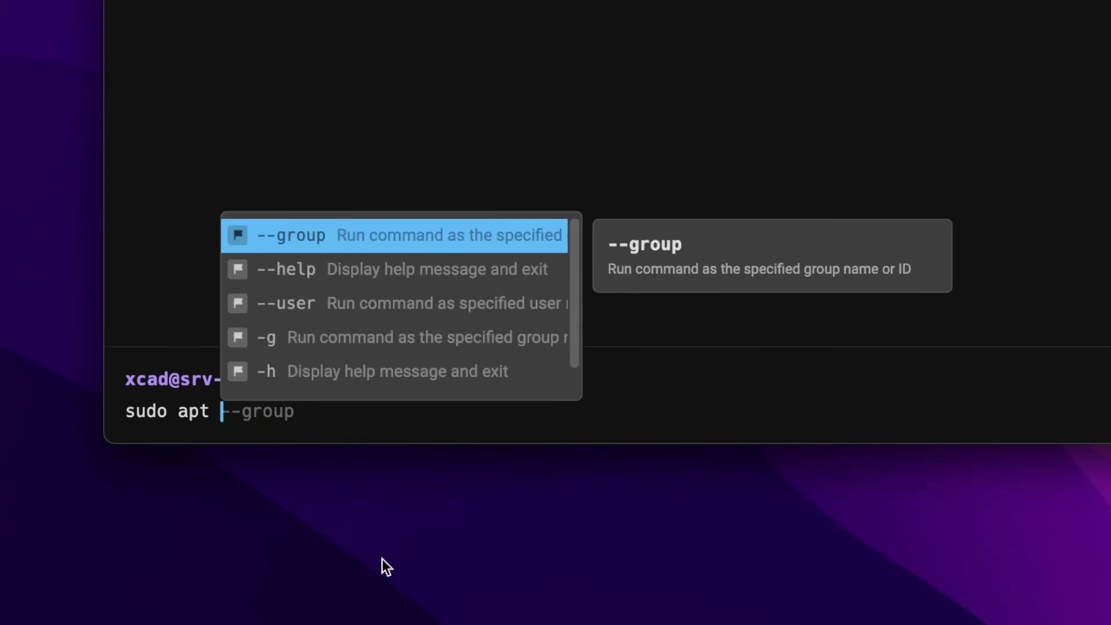
Run sudo apt install docker in the terminal.
type("install docker")
key("Return")
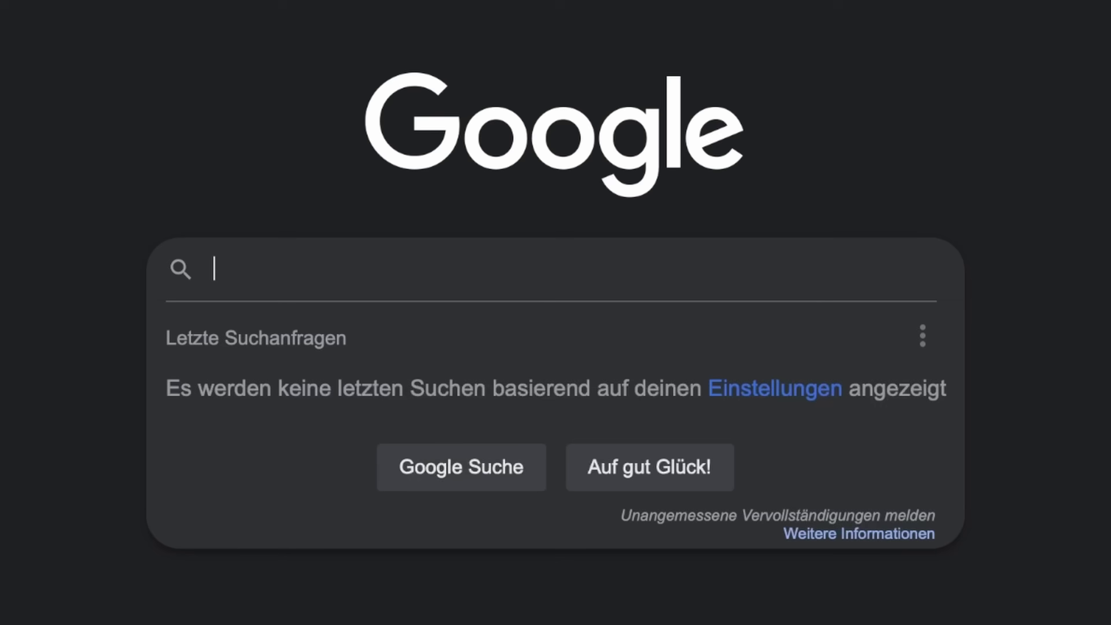
Switch to Google and enter the search text "how to in".
type("how to in")
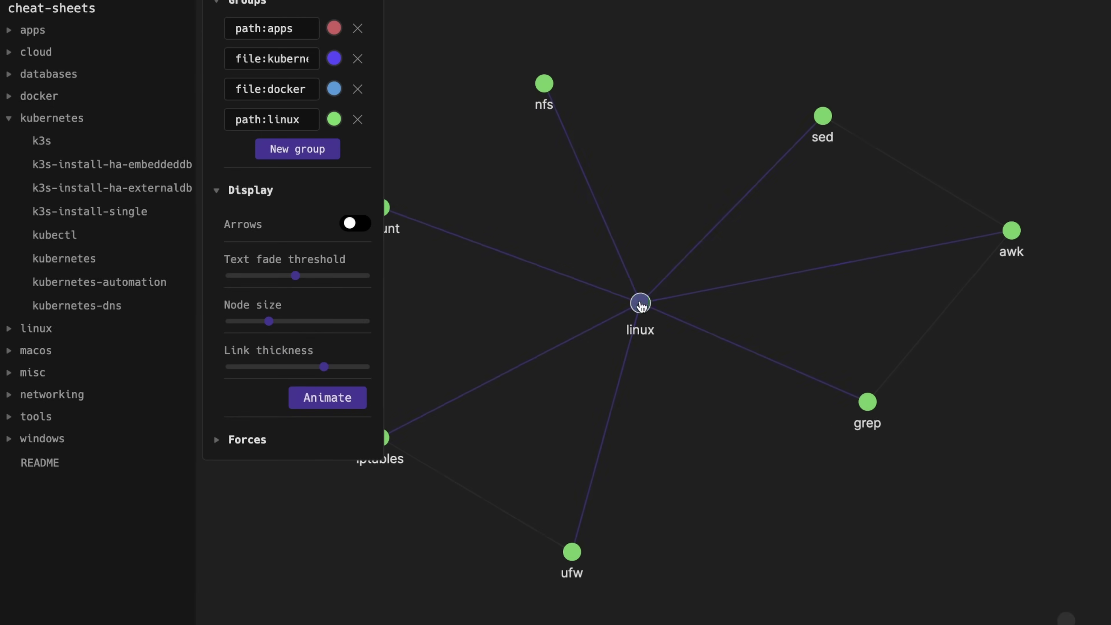
Explore the linux node in the cheat-sheets graph and read through the kubectl installation note.
left_click_drag(641, 306, 863, 275)
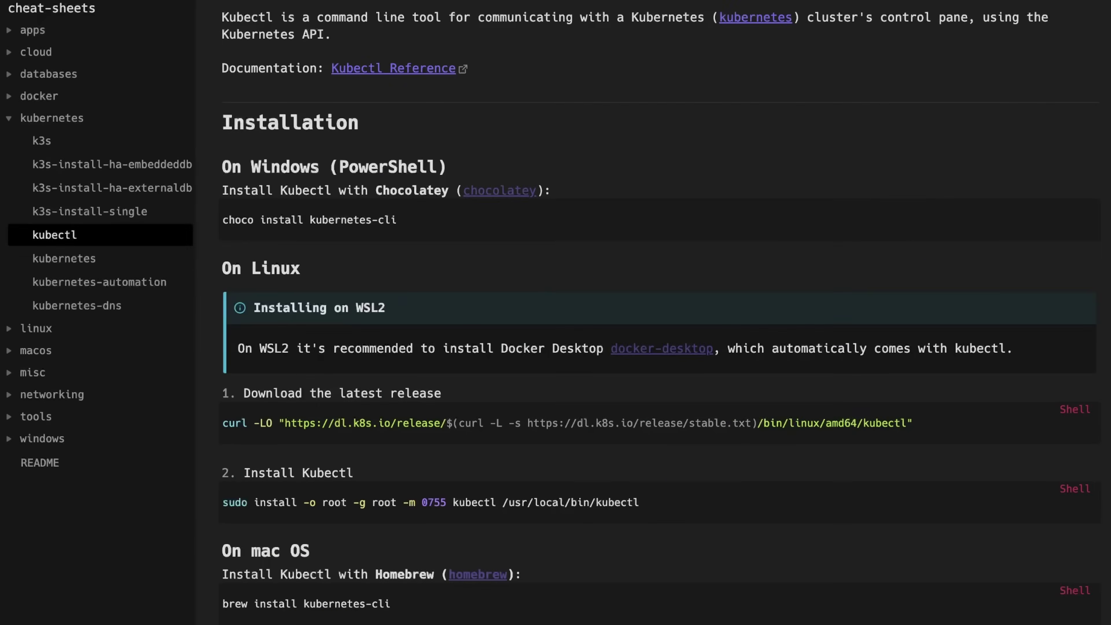
scroll(886, 219, "down", 15)
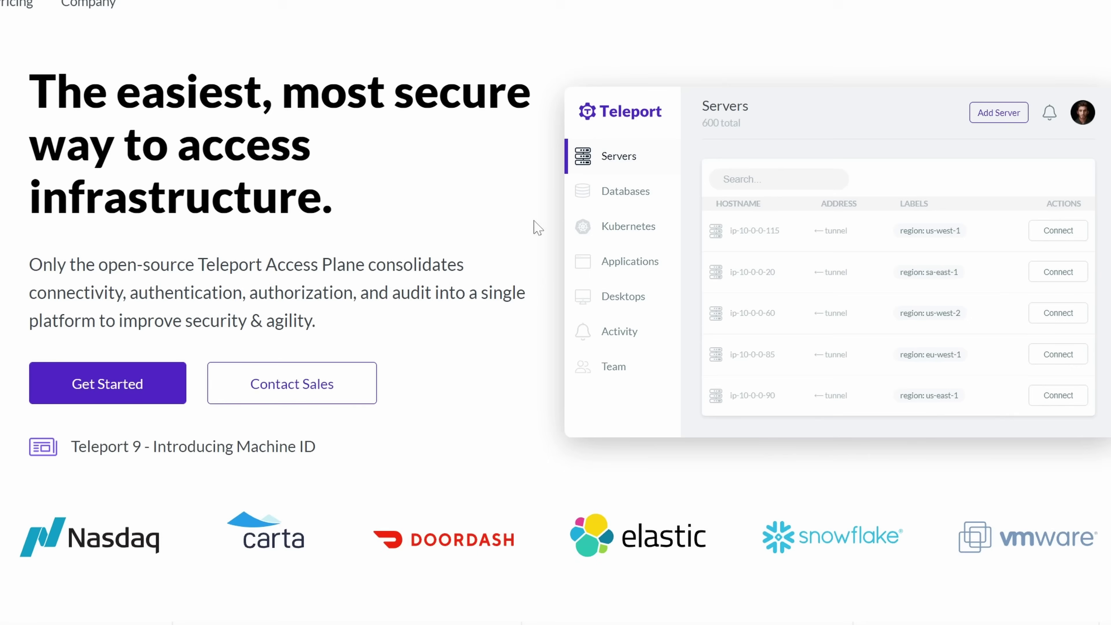
left_click(592, 192)
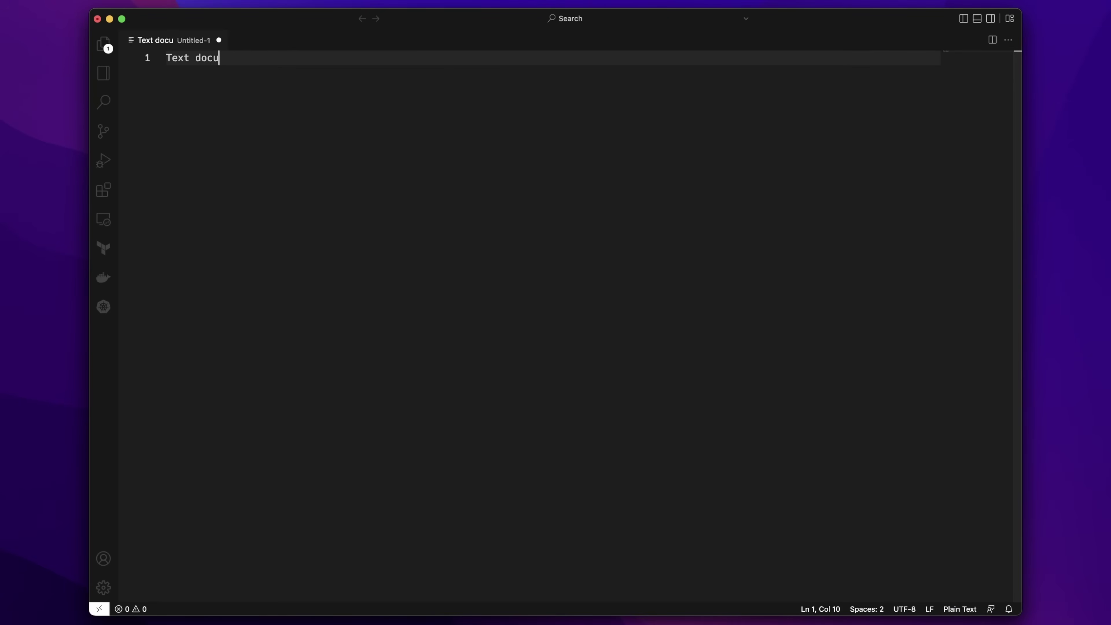
Complete the first line of the new file as "Text document" and leave a blank line beneath it.
type("ment")
key("Return")
key("Return")
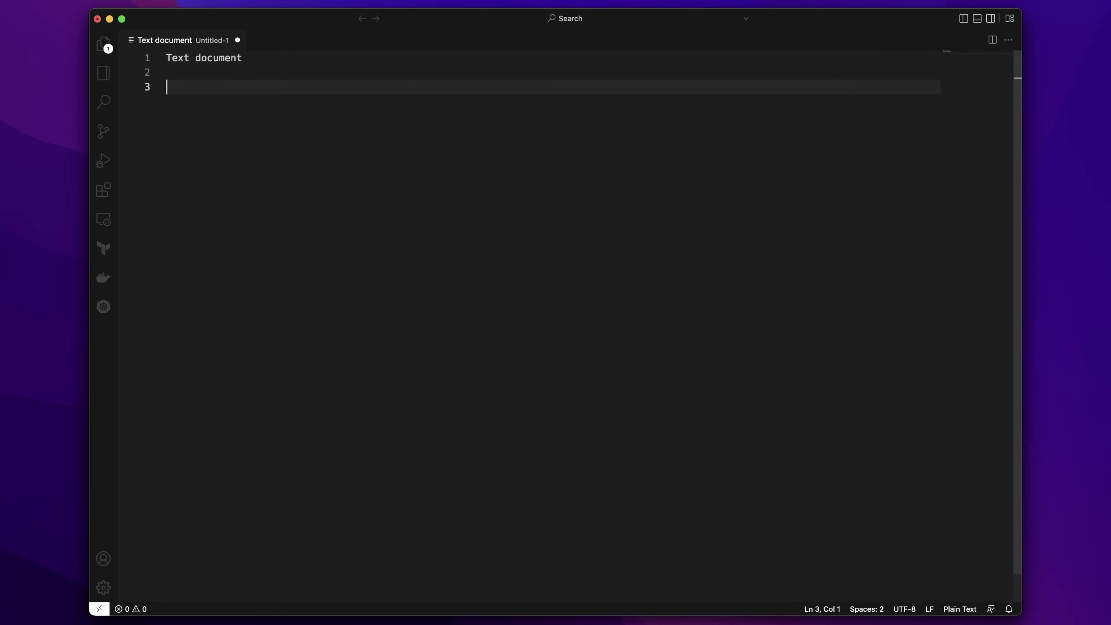
key("BackSpace")
key("super+shift+Return")
Switch to Pages, give "Text document" a large heading paragraph style and make "This is a subheading" bold.
left_click(347, 116)
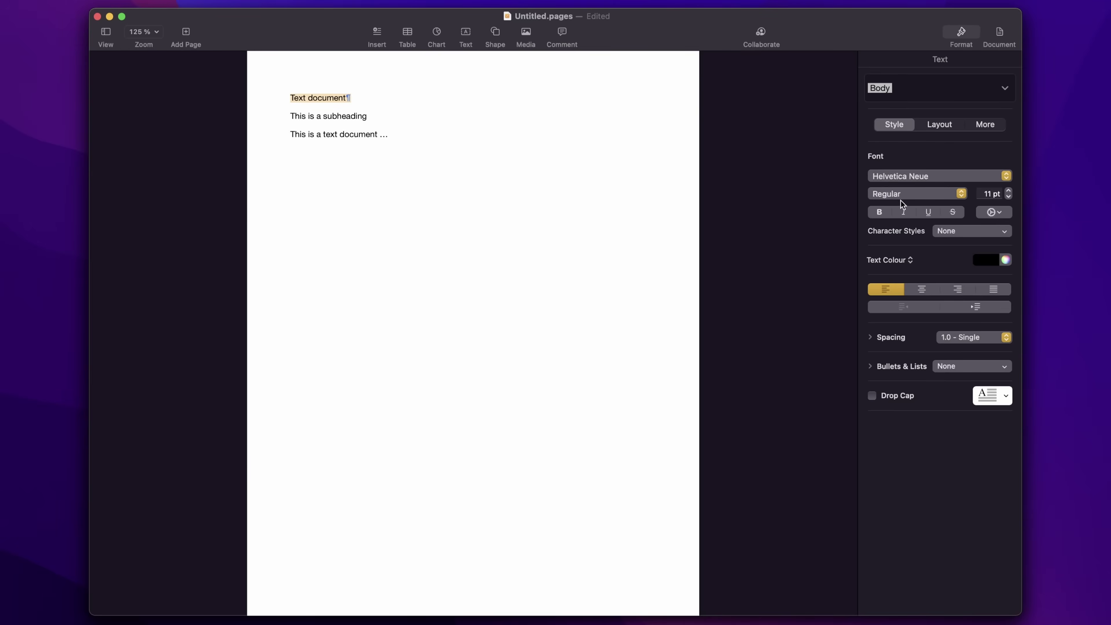
left_click(1006, 88)
left_click(908, 145)
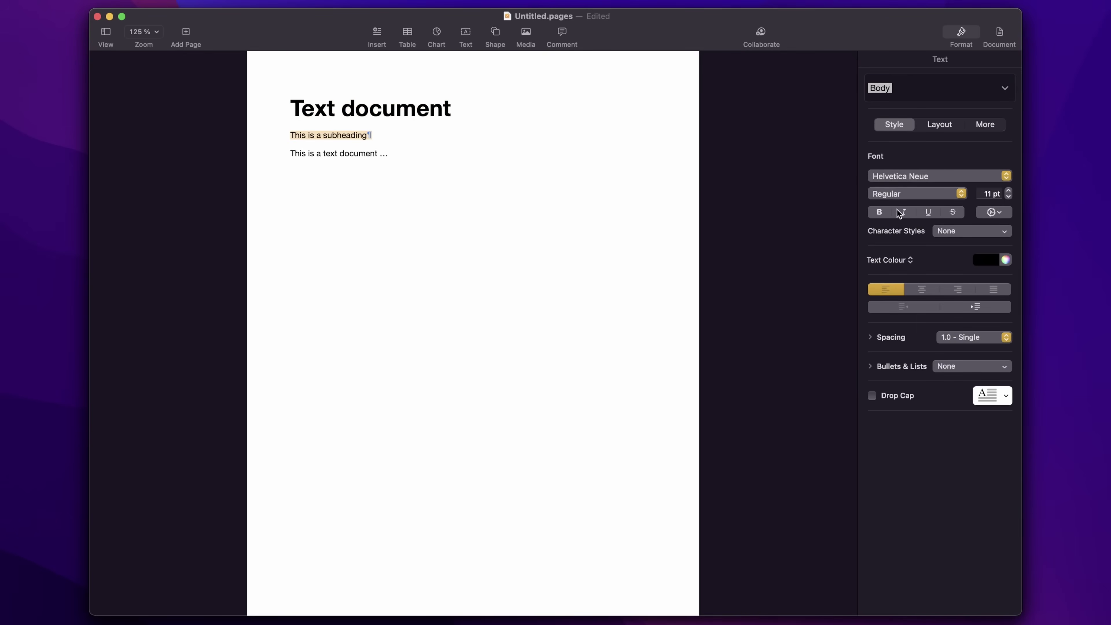
left_click(880, 212)
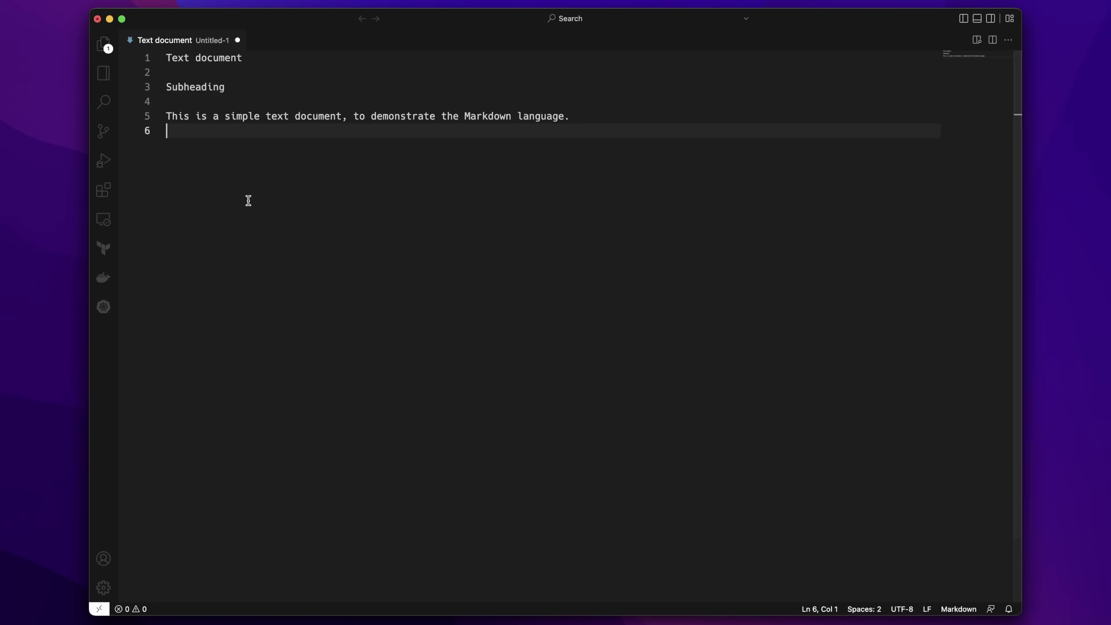
In the VS Code Markdown file, mark "Text document" as a level-one heading and make "simple text" bold.
left_click(167, 59)
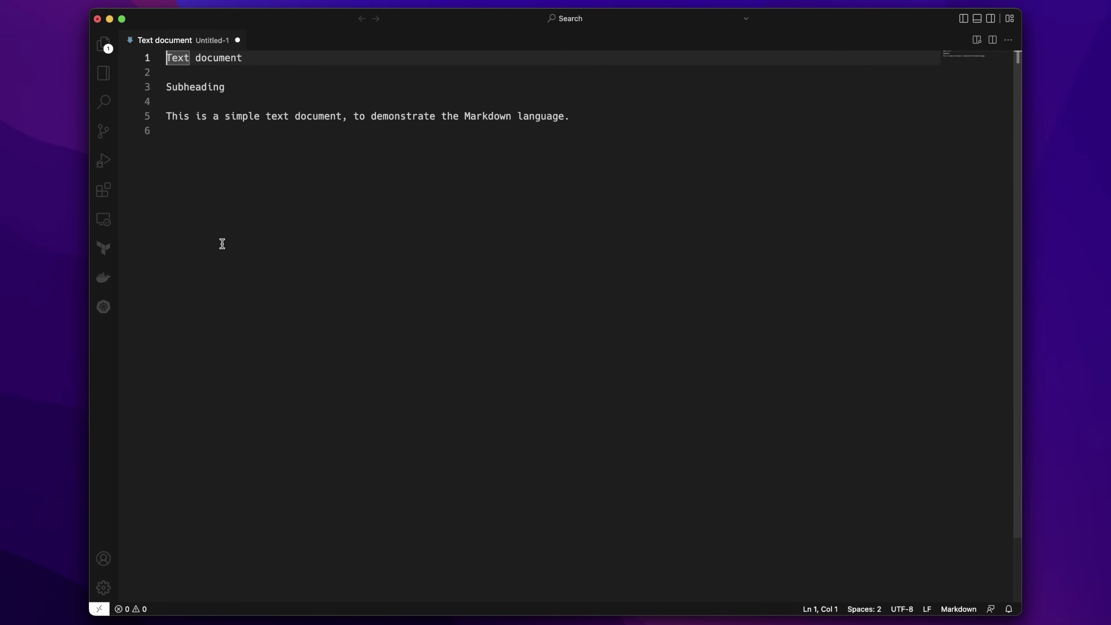
key("Down")
key("Down")
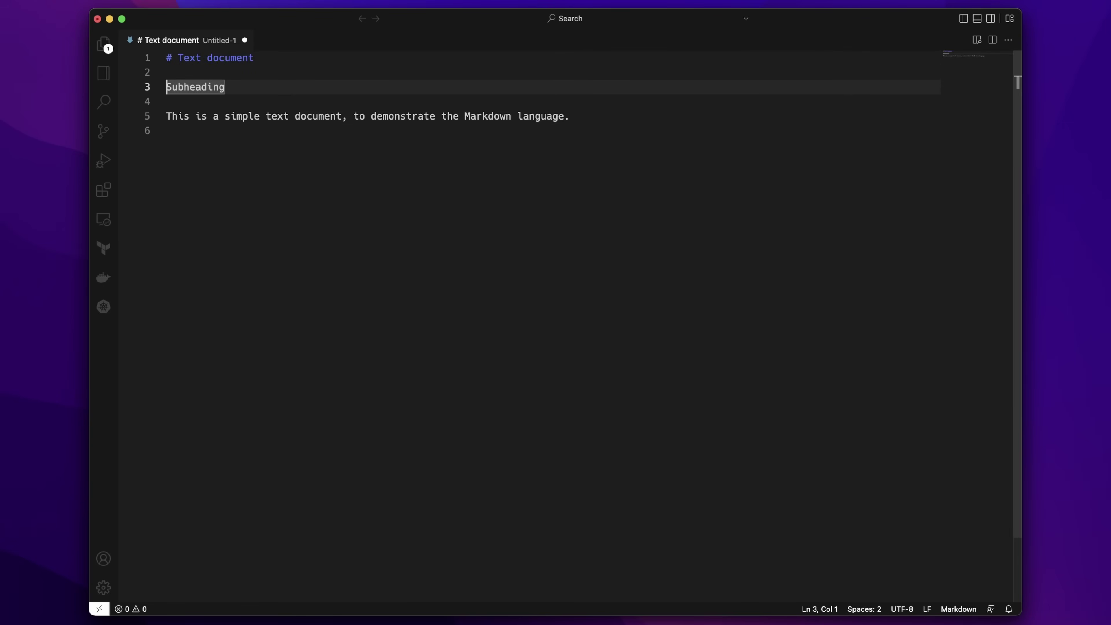
left_click_drag(225, 116, 289, 116)
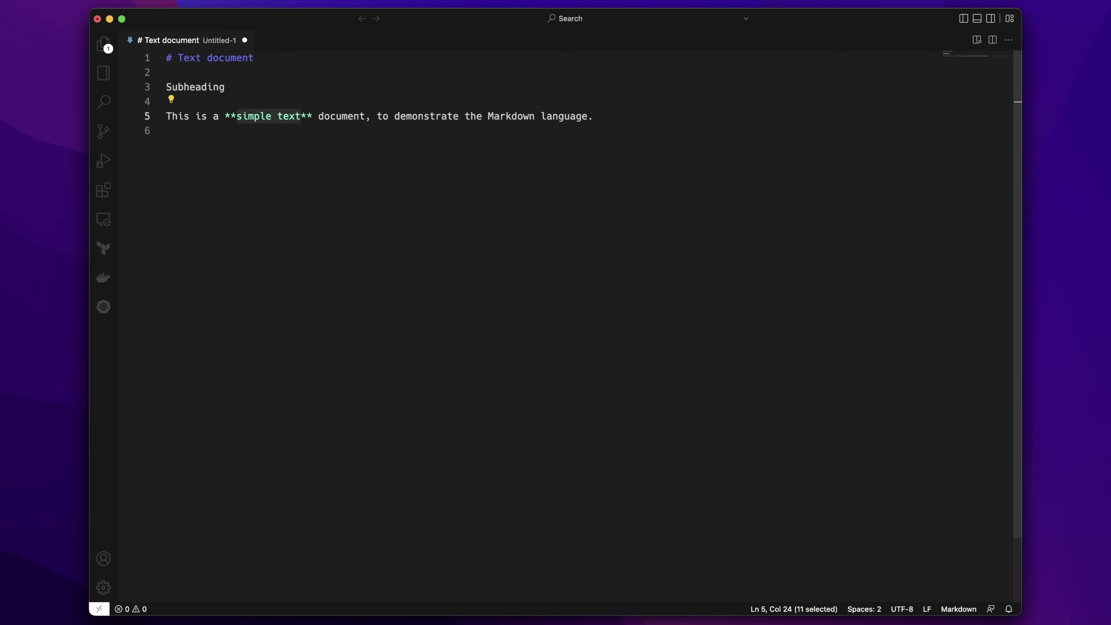
Add the line "Markdown is:" below the paragraph, followed by the bulleted list items cool, simple, easy and amazing!
left_click(412, 244)
key("Return")
type("Markdown is:")
key("Return")
type("- cool")
key("Return")
type("- simple")
key("Return")
type("- easy")
key("Return")
type("- amazing!")
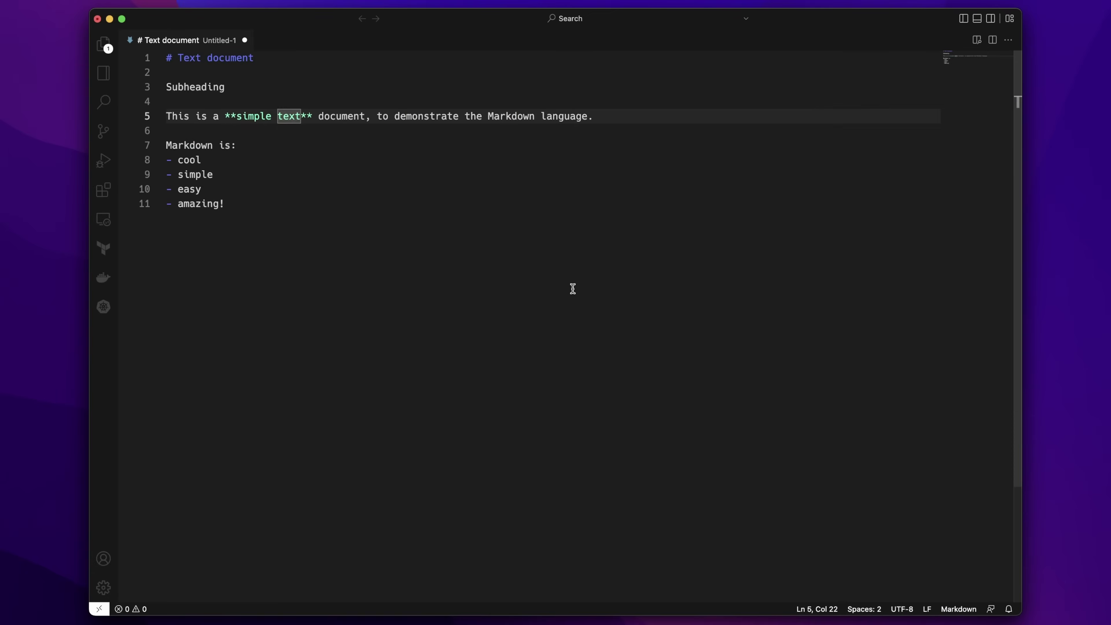
Open the rendered Markdown preview beside the editor.
left_click(573, 288)
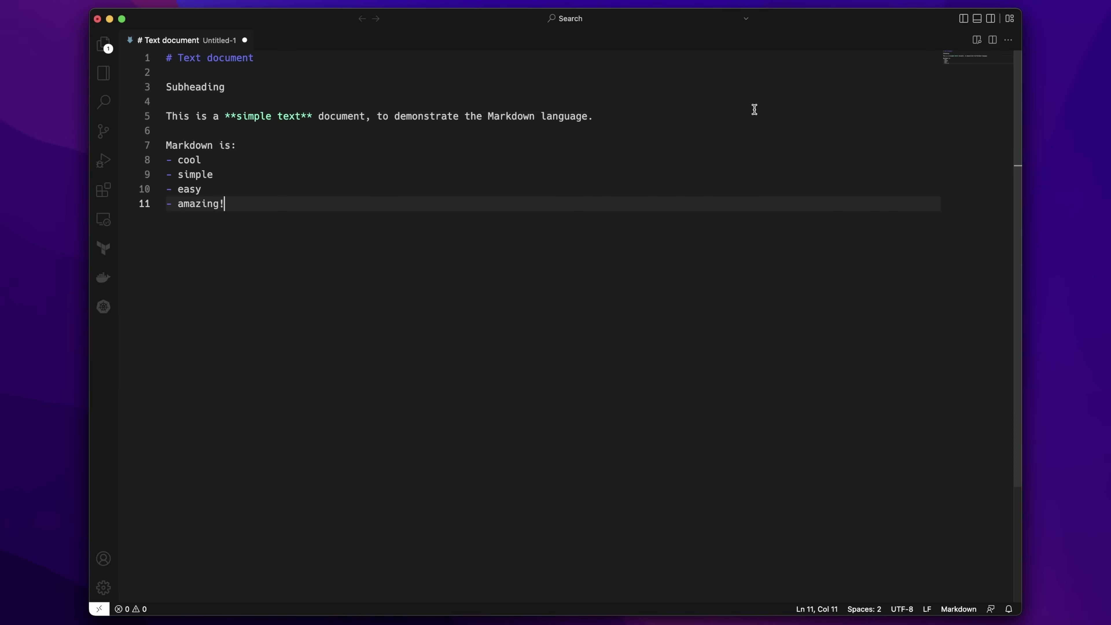
left_click(978, 41)
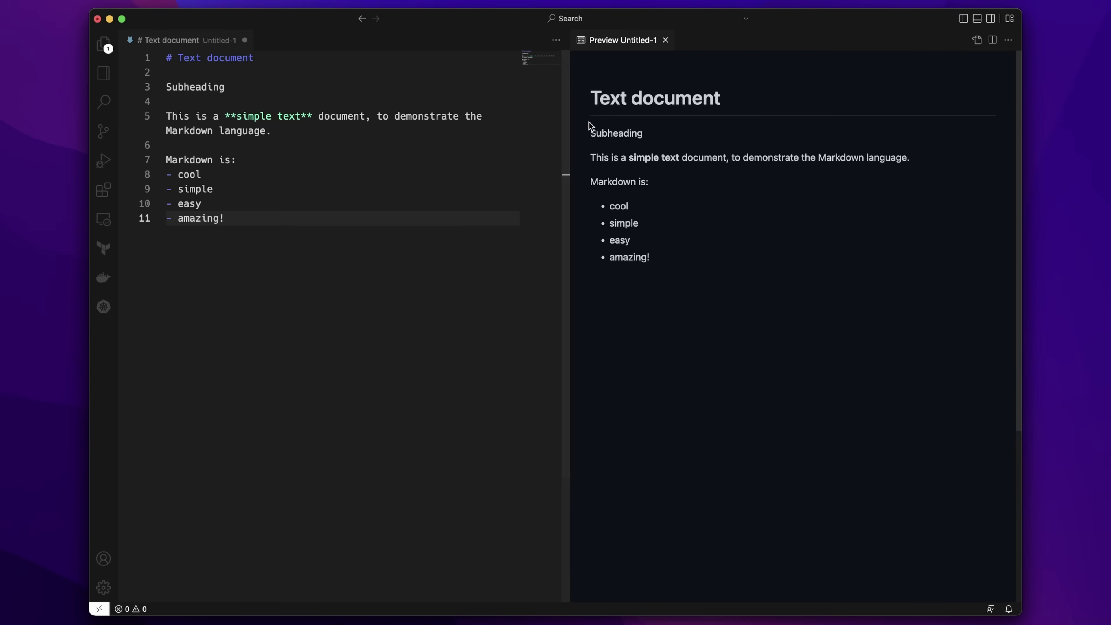
left_click(673, 278)
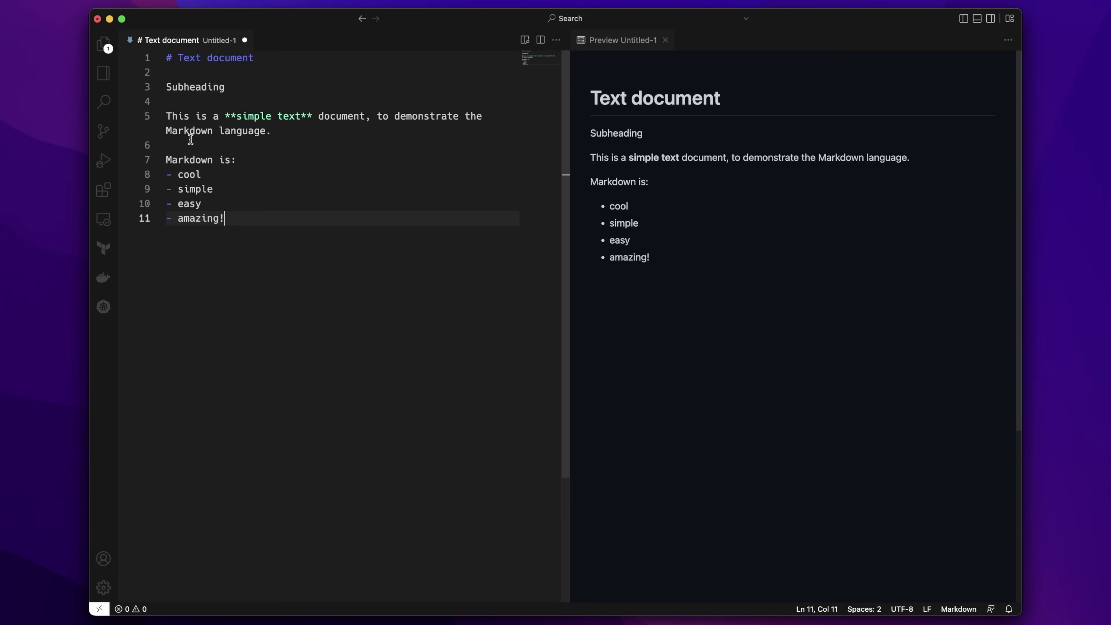
Add the line "This is an example image:" below the list with a Markdown image link to the hosted banner.
key("Return")
key("Return")
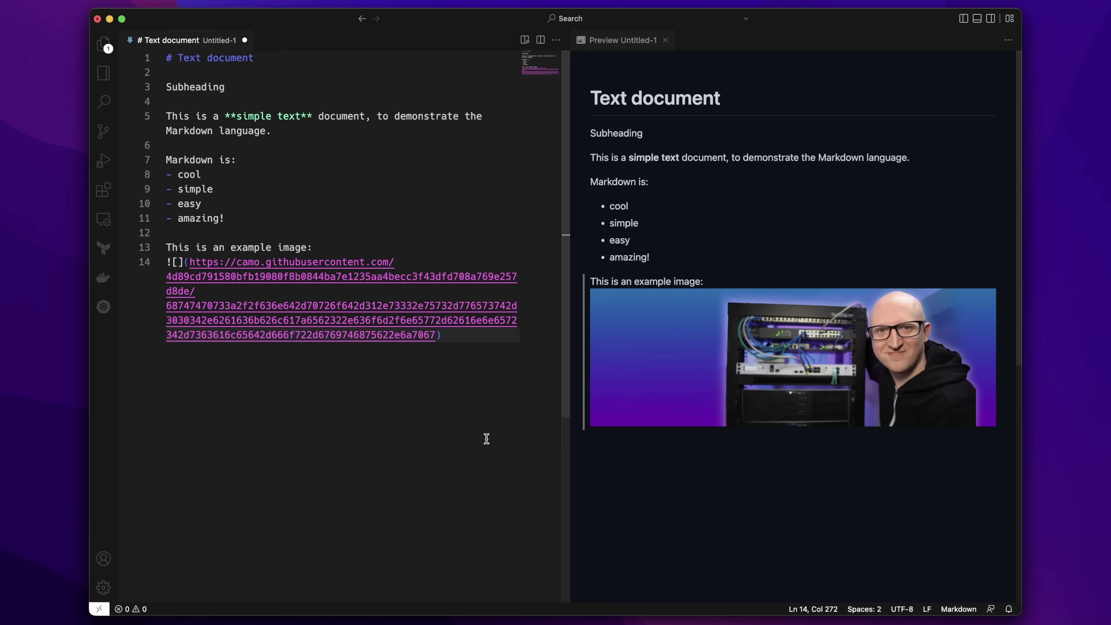
Begin a fenced Python code block below the image containing print('Hello, World!').
key("Return")
key("Return")
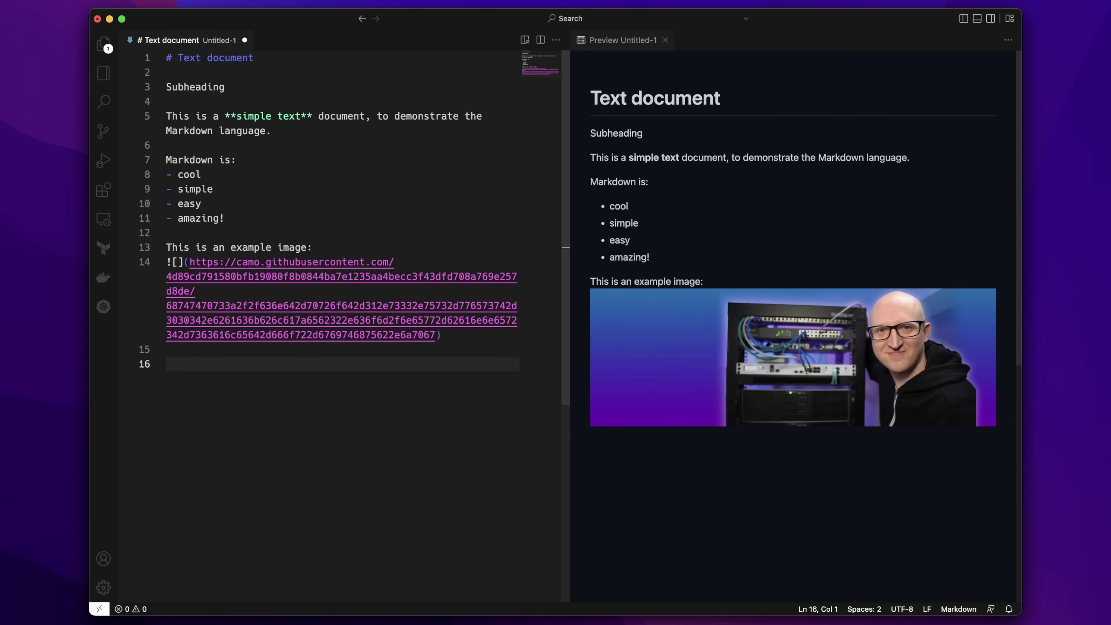
type("```python")
key("Return")
key("Return")
type("print('Hello, World!")
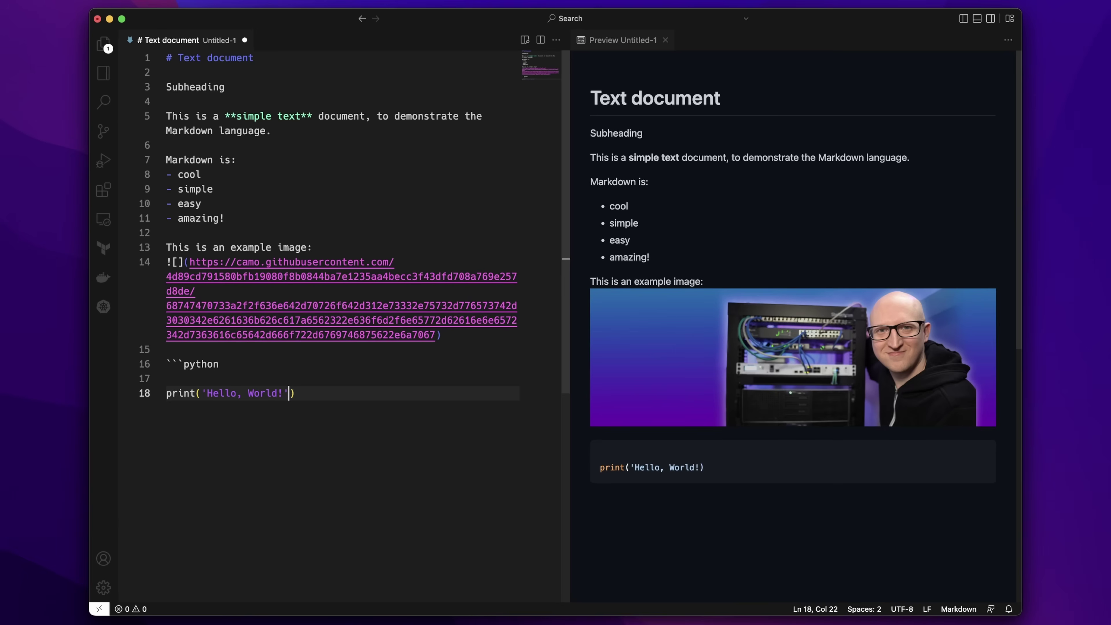
Turn the print statement into the body of def helloWorld():, add a return statement and close the code block.
key("Home")
type("def helloWorld():")
key("Return")
key("Tab")
key("End")
key("Return")
key("Return")
key("Up")
key("Tab")
type("return")
key("Return")
key("Return")
key("shift+Tab")
type("```")
left_click(594, 545)
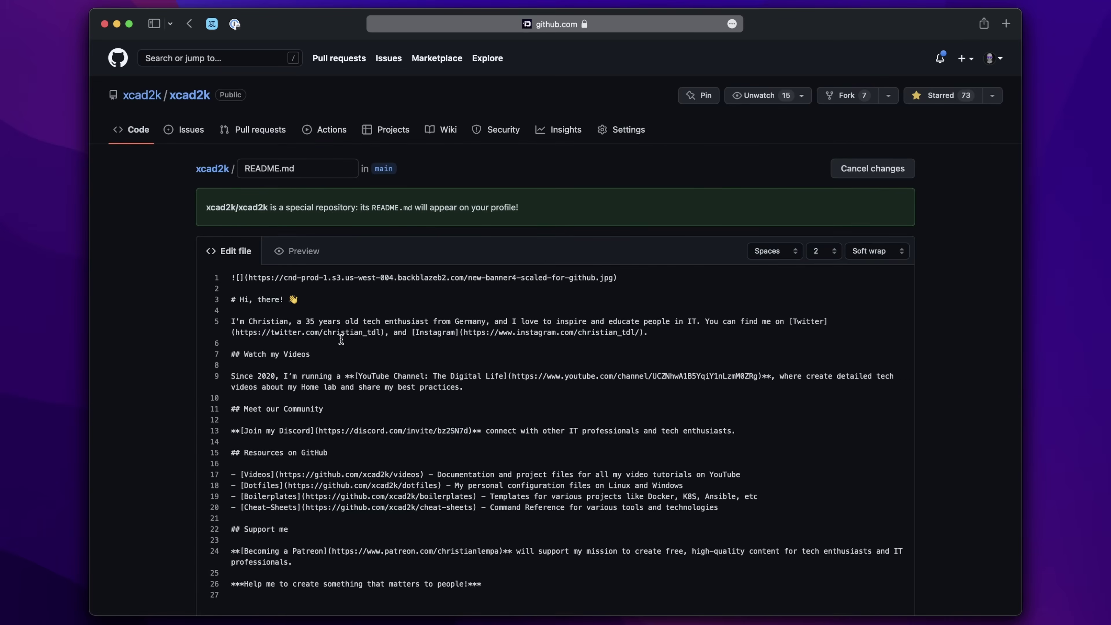
Examine the Markdown source of the GitHub profile's README.md, including its headings and links.
scroll(306, 328, "down", 3)
left_click_drag(232, 226, 324, 336)
left_click(305, 379)
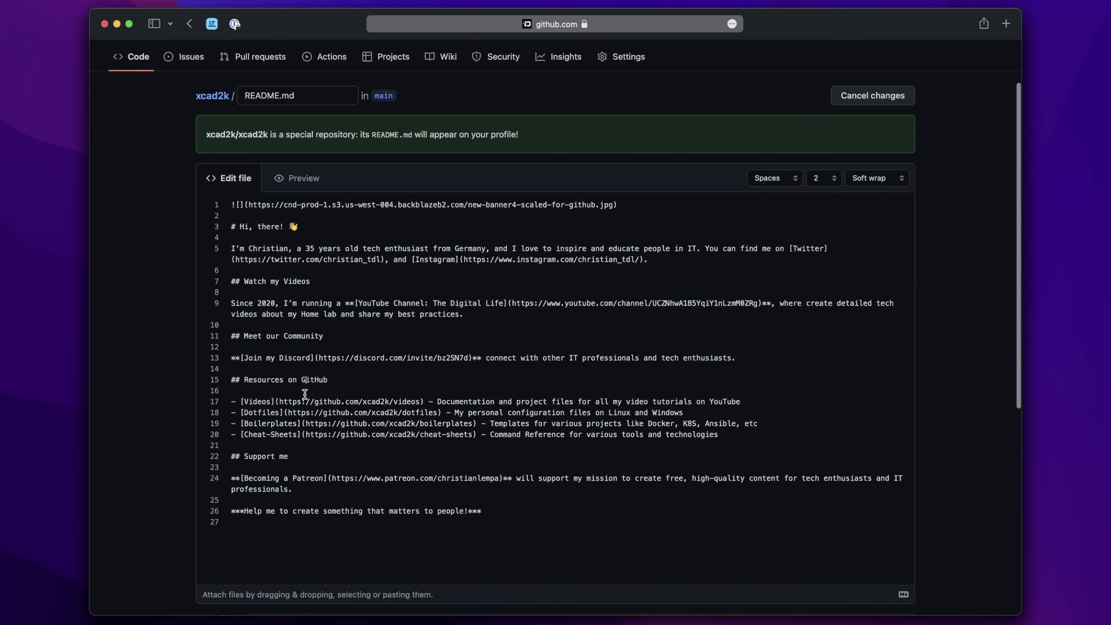
left_click(306, 466)
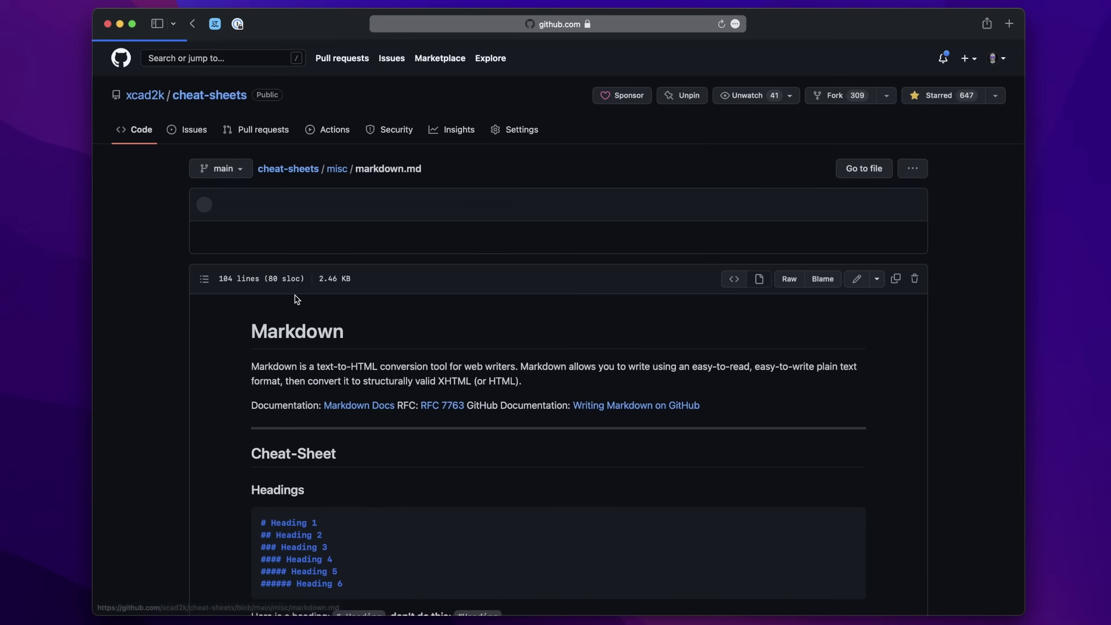
Read through the markdown.md cheat sheet in the cheat-sheets repository on GitHub.
scroll(474, 331, "down", 5)
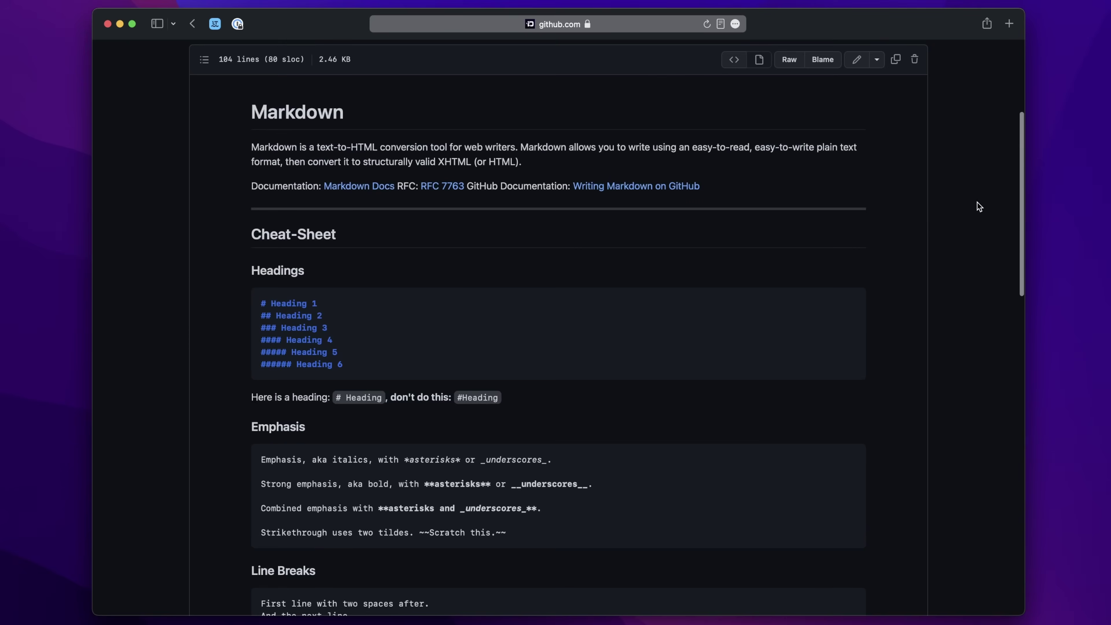
left_click_drag(1020, 187, 993, 510)
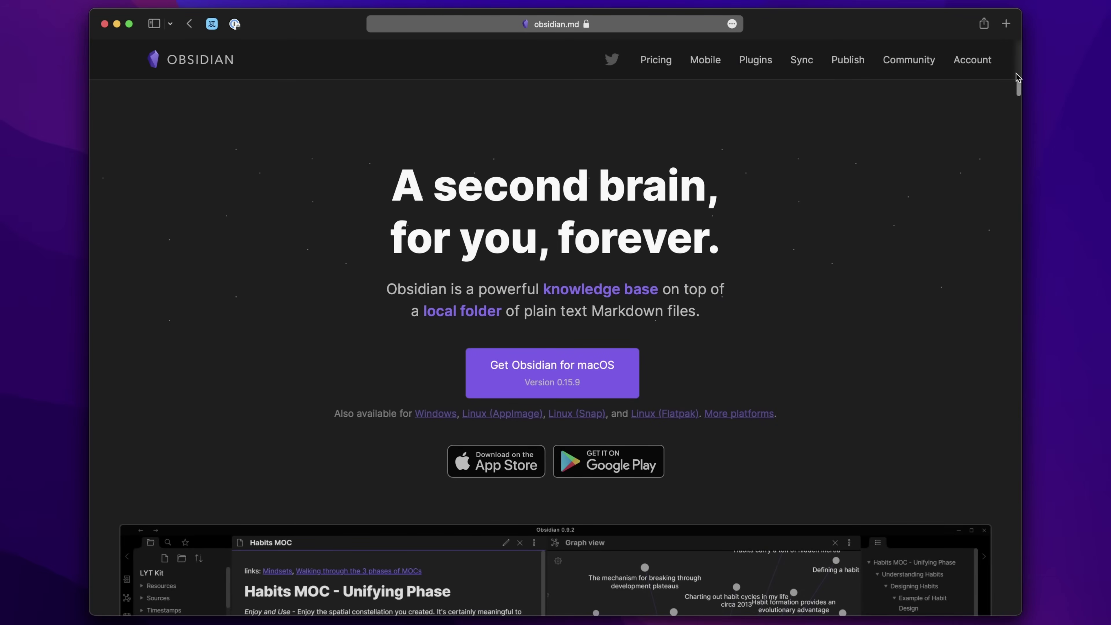
Look through the Obsidian website's home page, from its "second brain" headline down to the feature overview.
left_click_drag(422, 188, 698, 181)
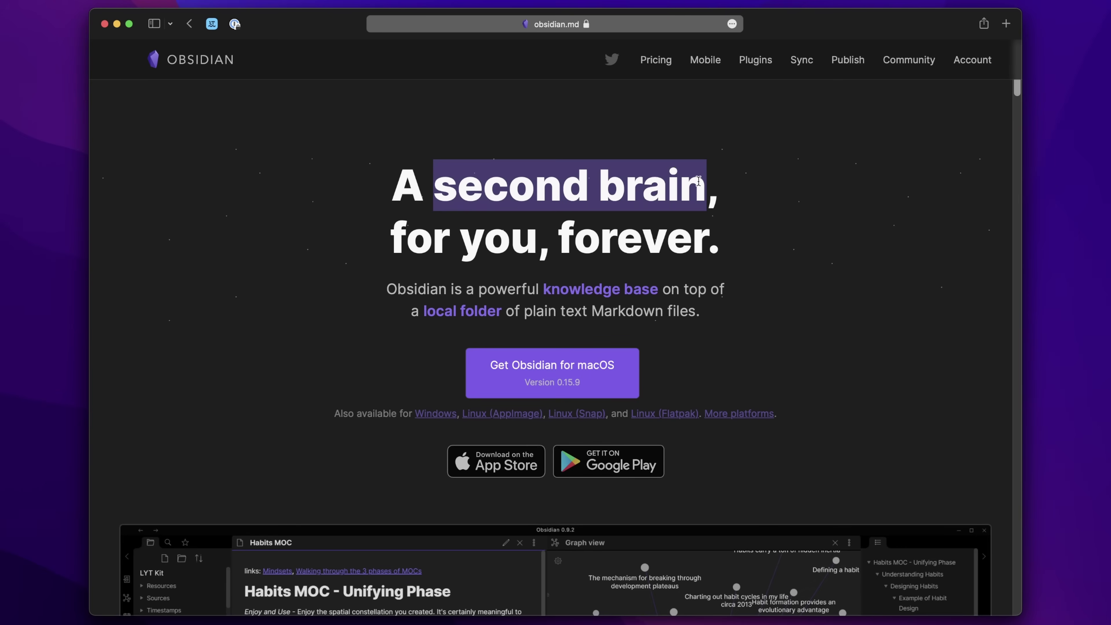
left_click(346, 305)
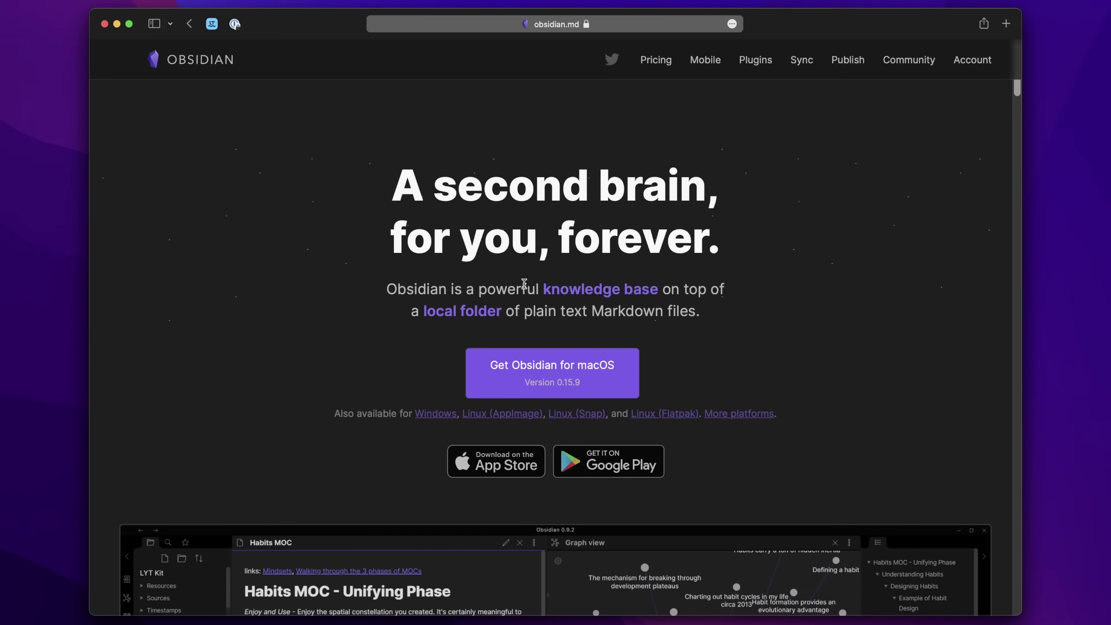
left_click(558, 327)
scroll(1013, 87, "down", 10)
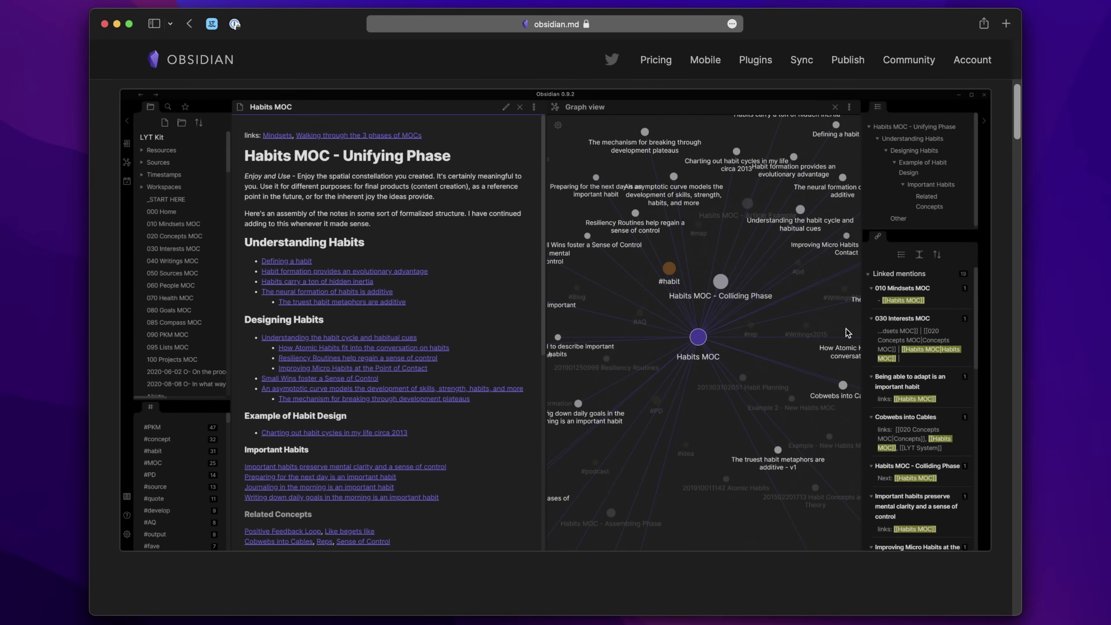
left_click_drag(1015, 129, 975, 471)
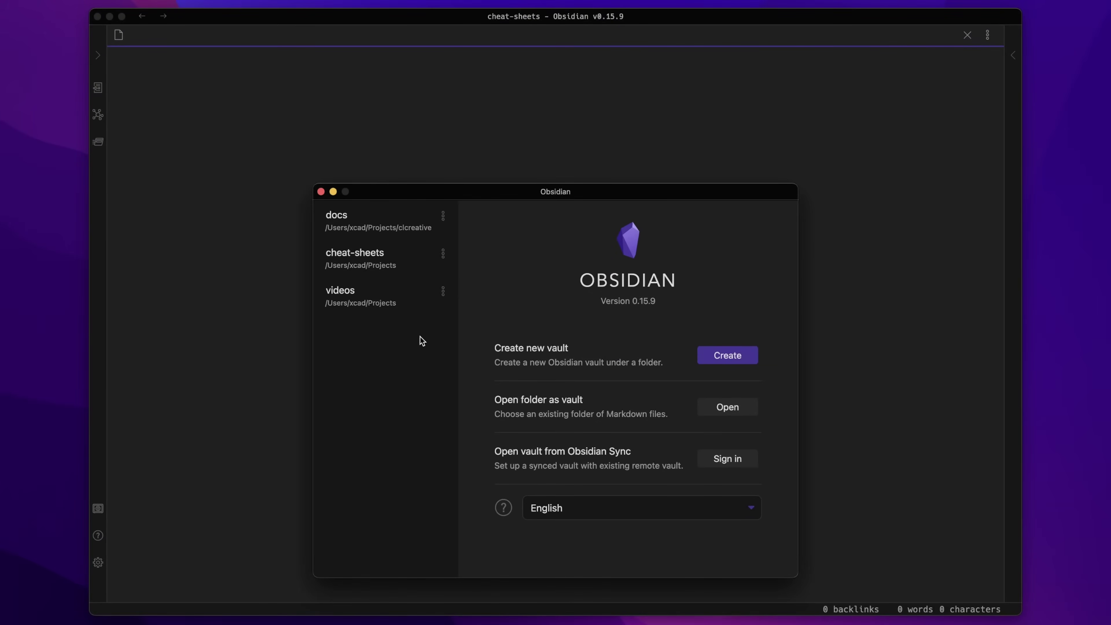
left_click_drag(528, 194, 507, 133)
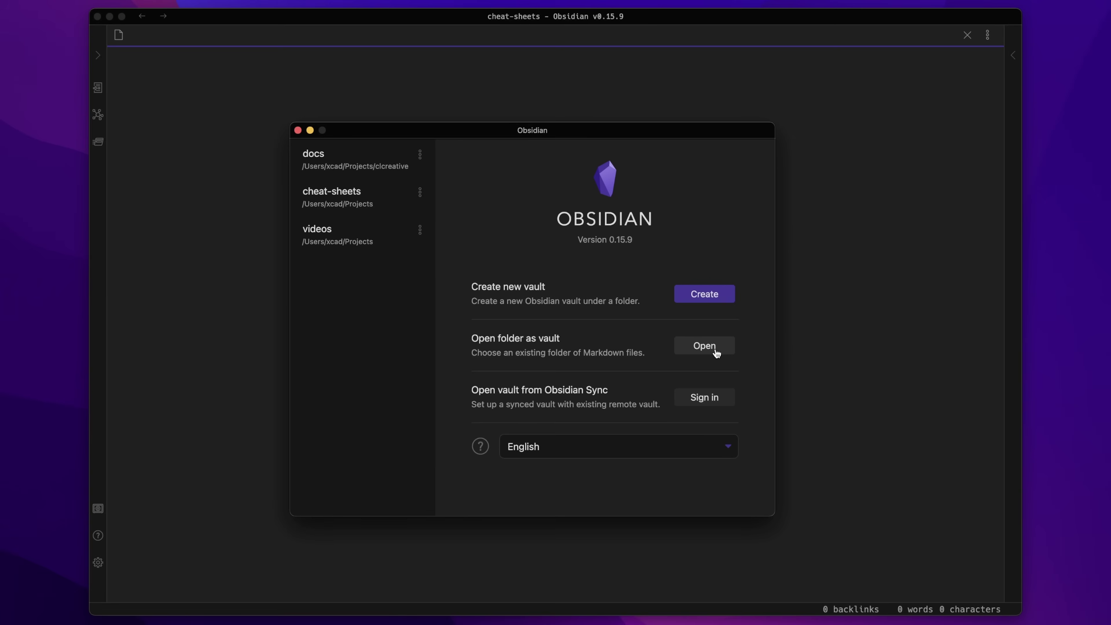
left_click(696, 351)
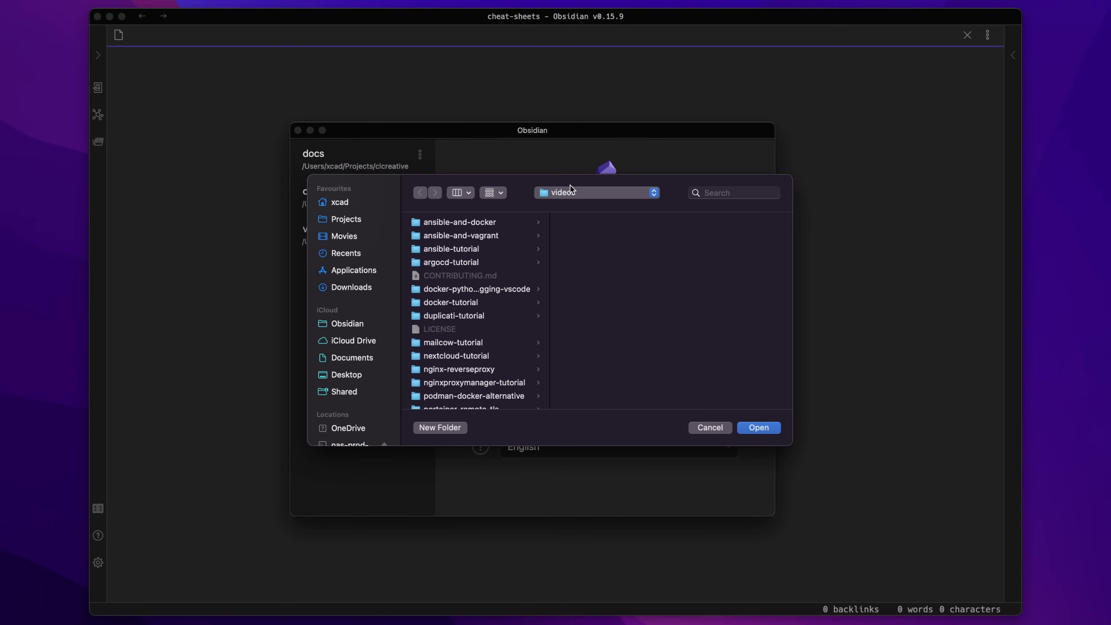
left_click(571, 193)
left_click(574, 204)
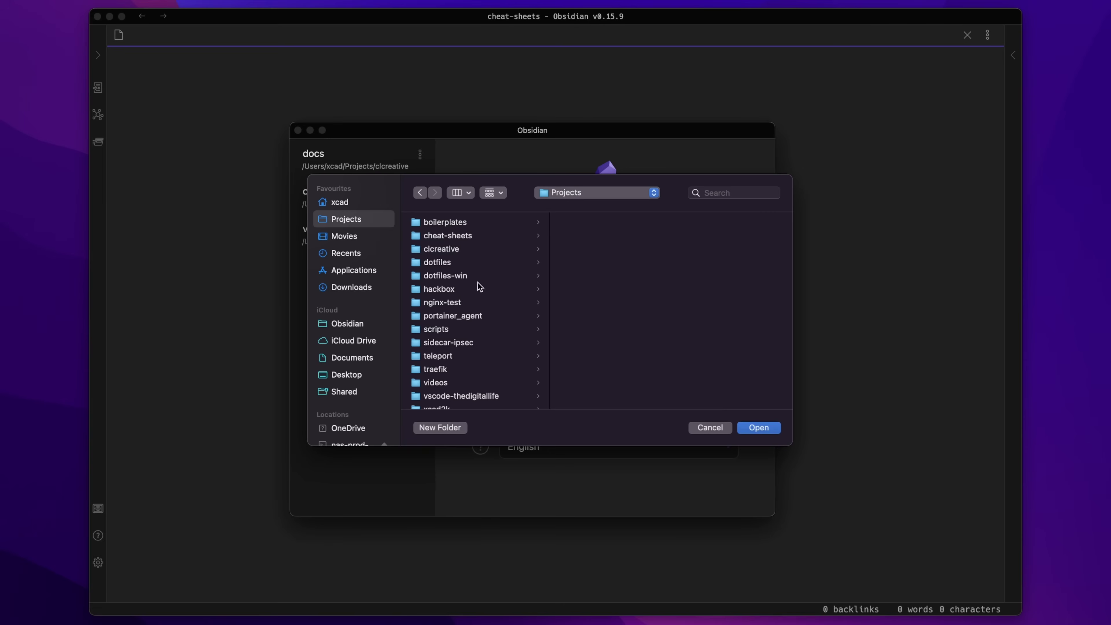
left_click(438, 263)
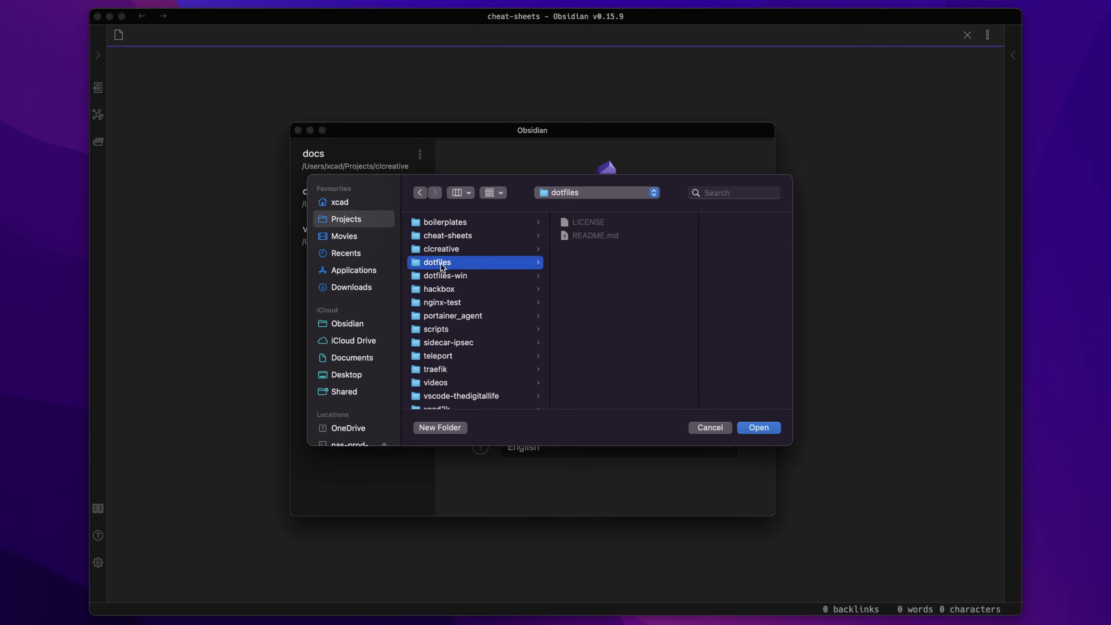
left_click(446, 302)
left_click(461, 396)
left_click(709, 427)
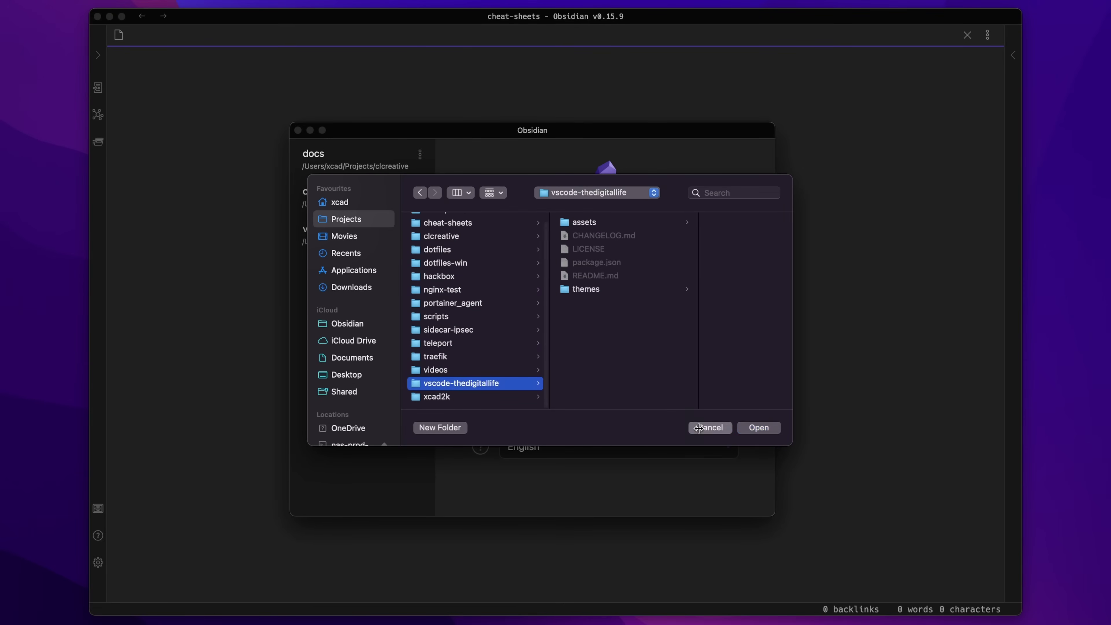
Create a new vault named testvault in the Projects folder.
left_click(705, 294)
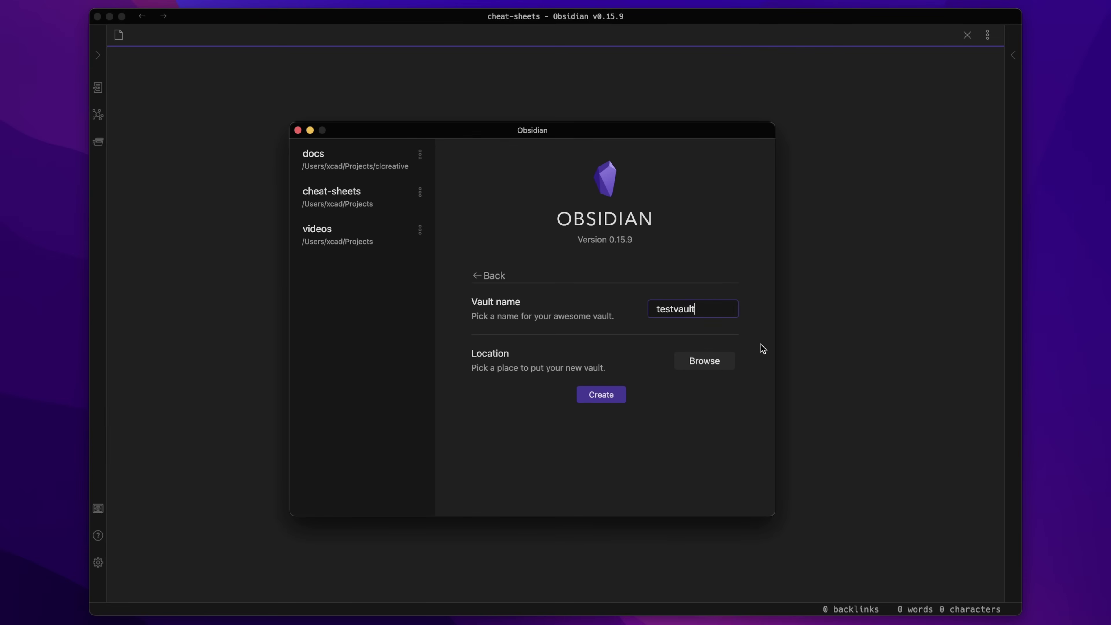
left_click(698, 366)
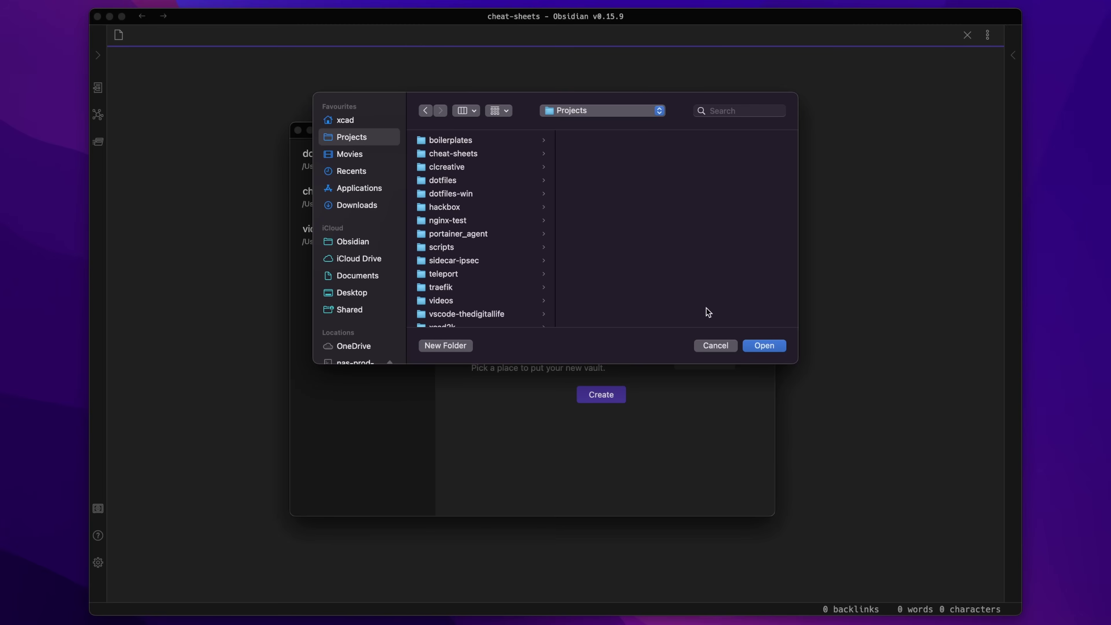
left_click(774, 346)
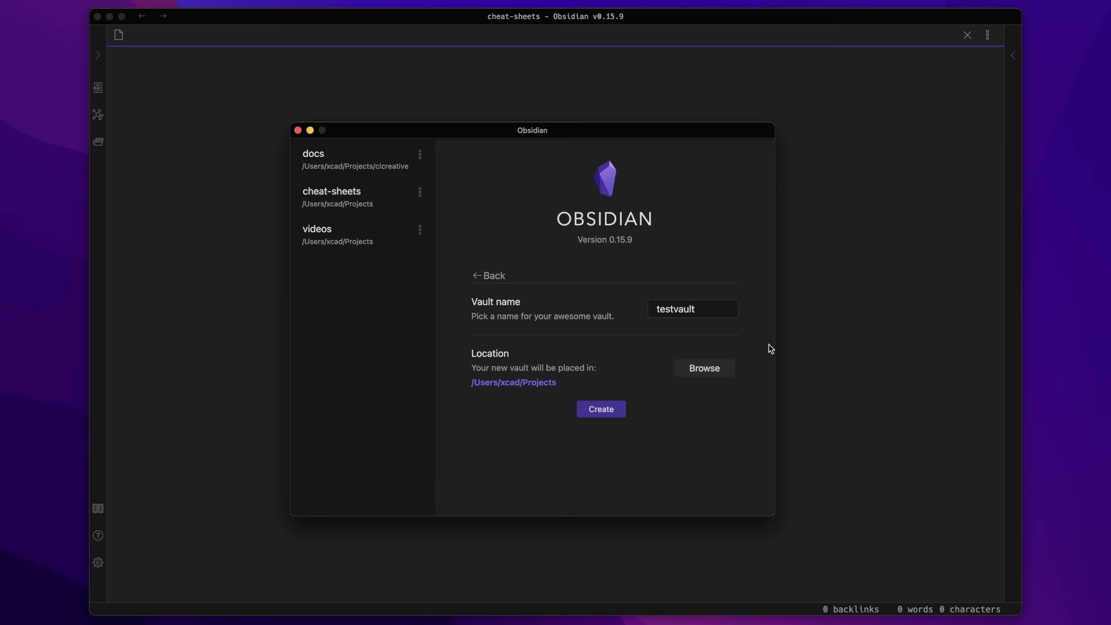
left_click(601, 409)
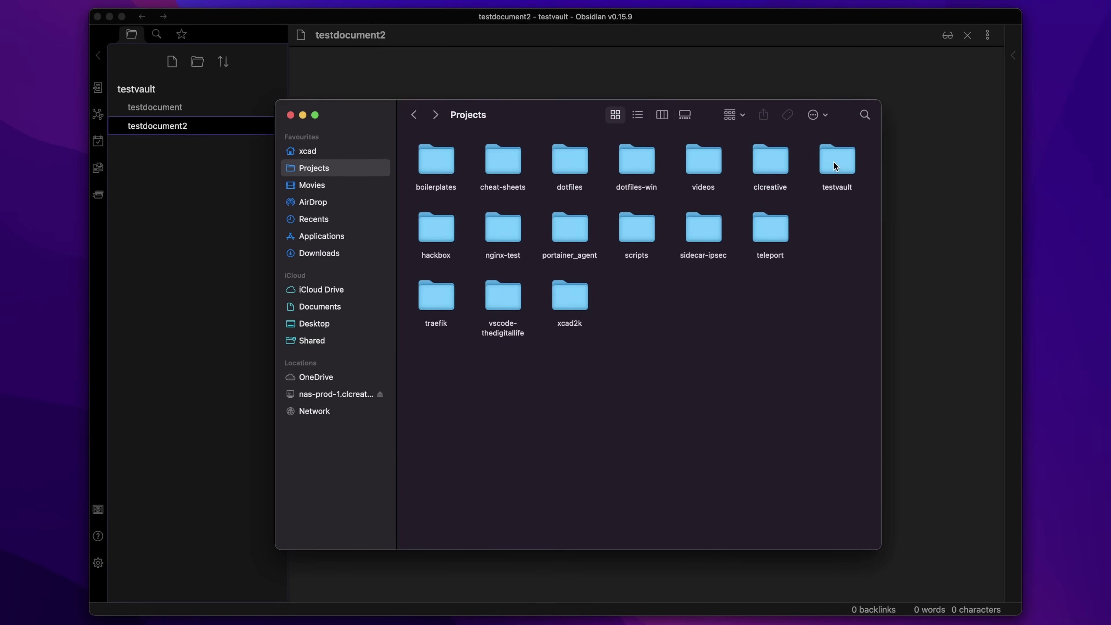
Examine the testvault folder in Finder, including its Markdown files and the configuration files inside .obsidian.
double_click(834, 161)
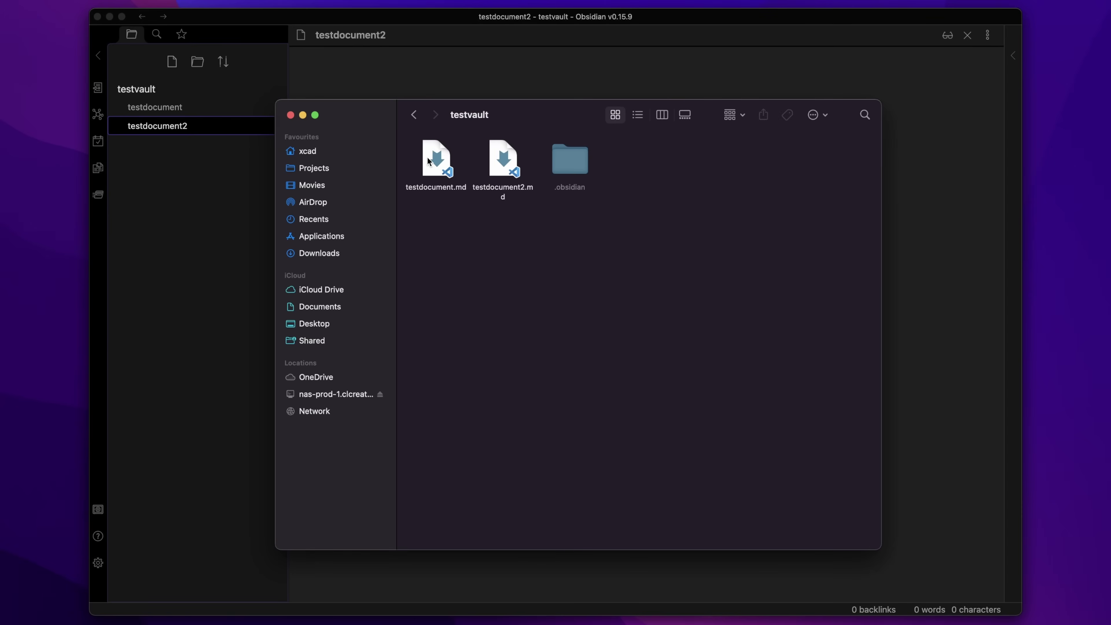
left_click(428, 162)
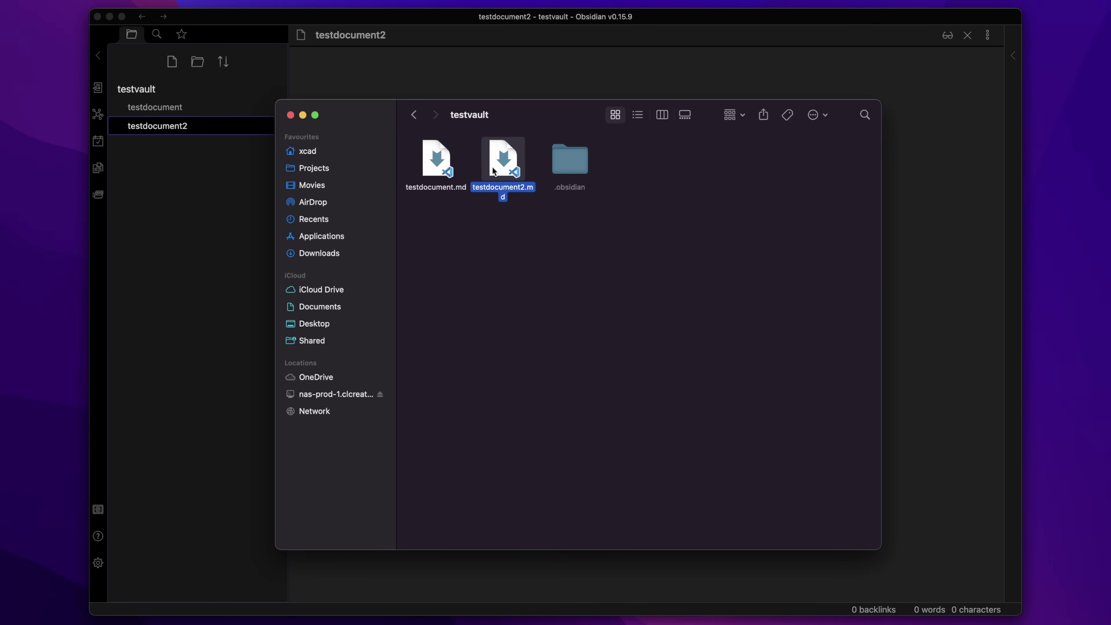
left_click(571, 189)
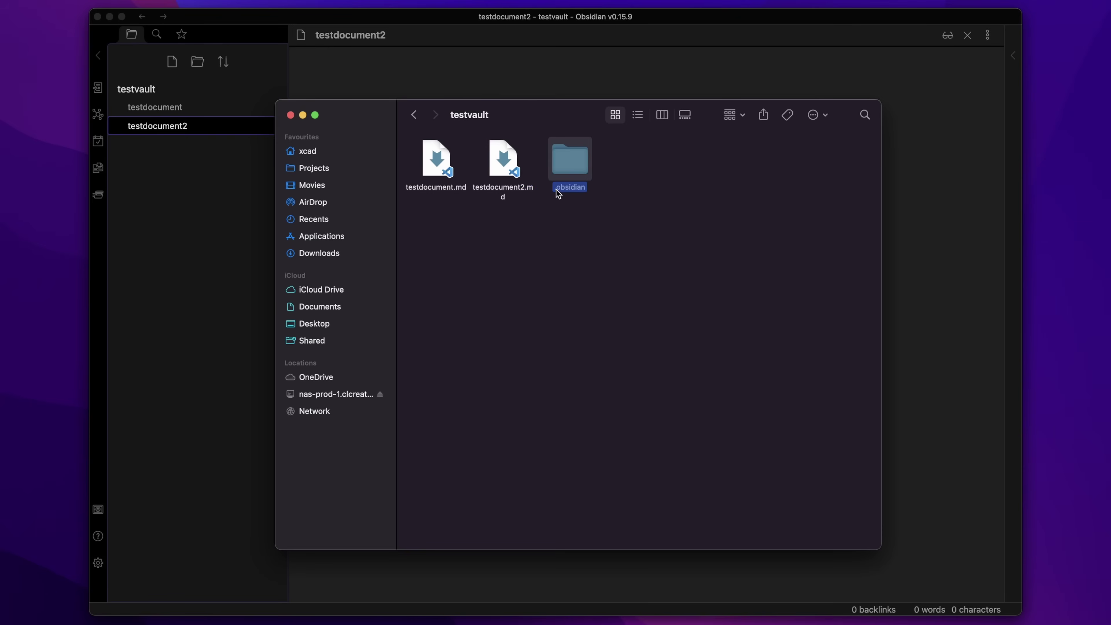
double_click(571, 169)
left_click(430, 167)
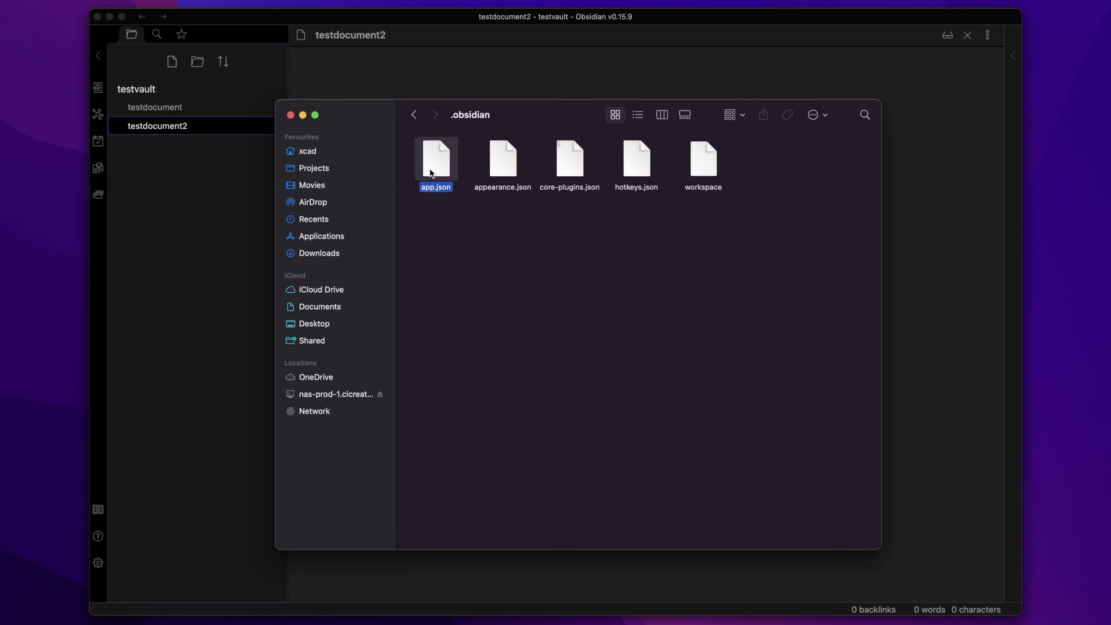
left_click(636, 167)
left_click(414, 115)
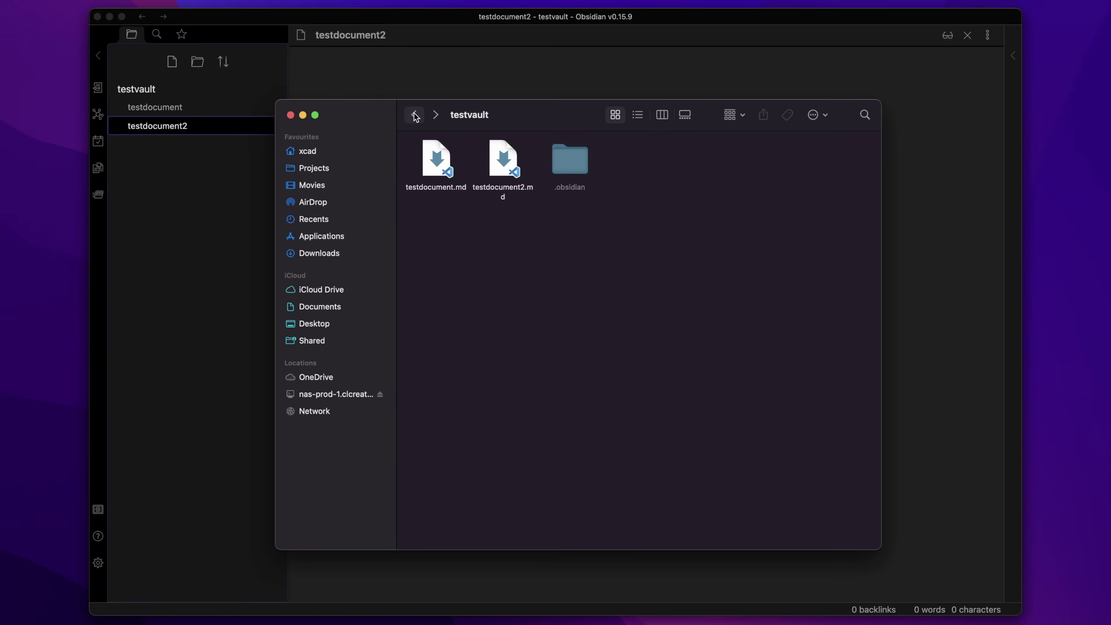
left_click(415, 116)
right_click(838, 160)
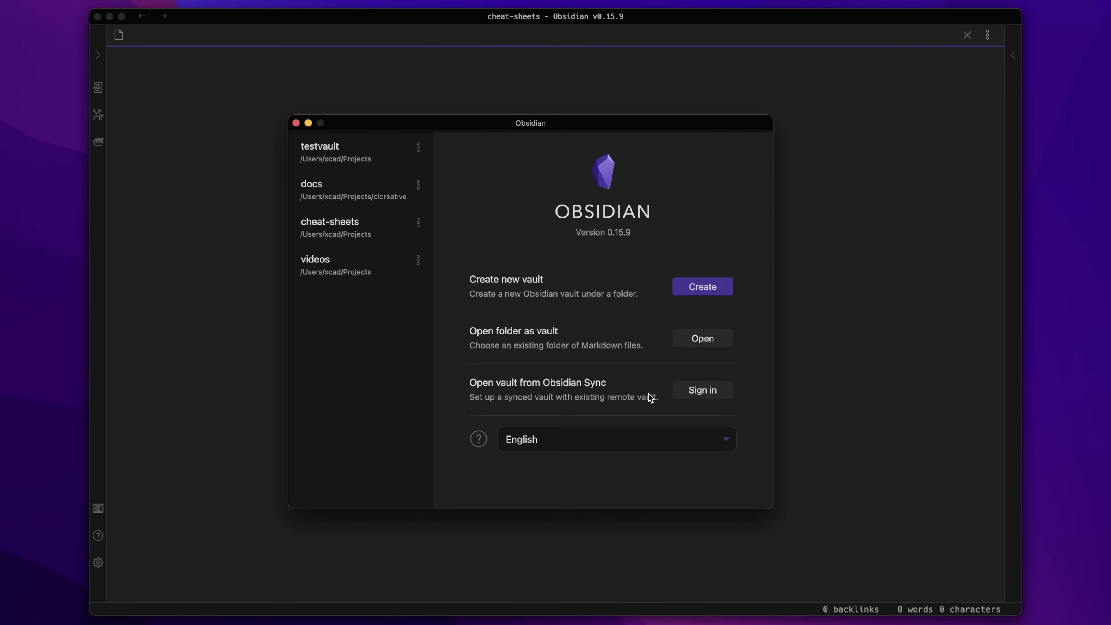
Look at the Obsidian Sync sign-in option and read through the Obsidian Sync page on the website.
left_click(689, 399)
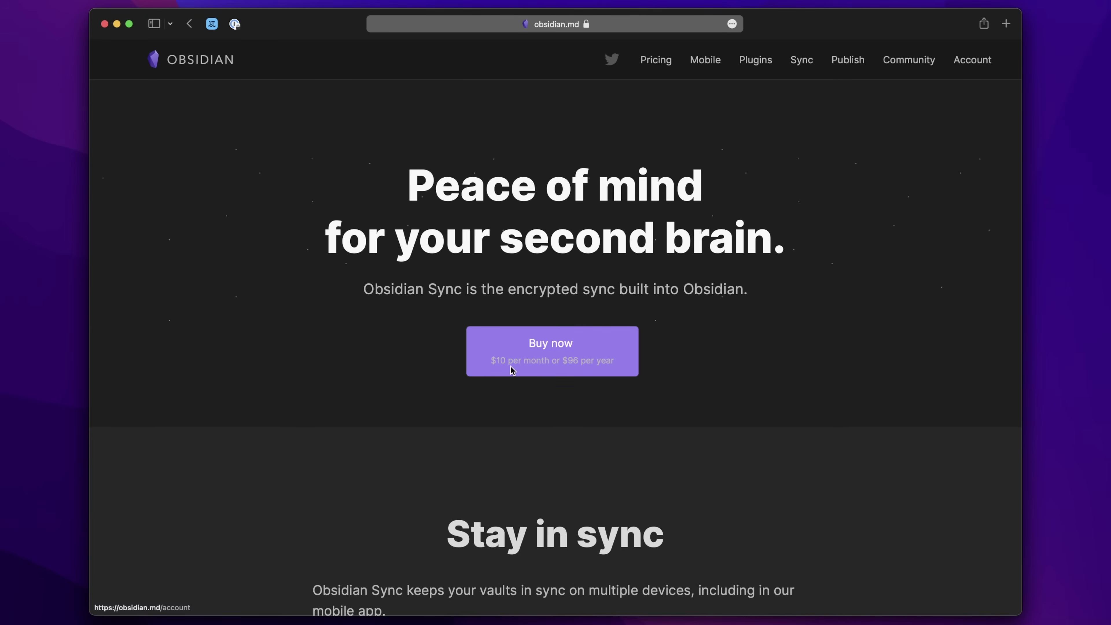
scroll(632, 385, "down", 20)
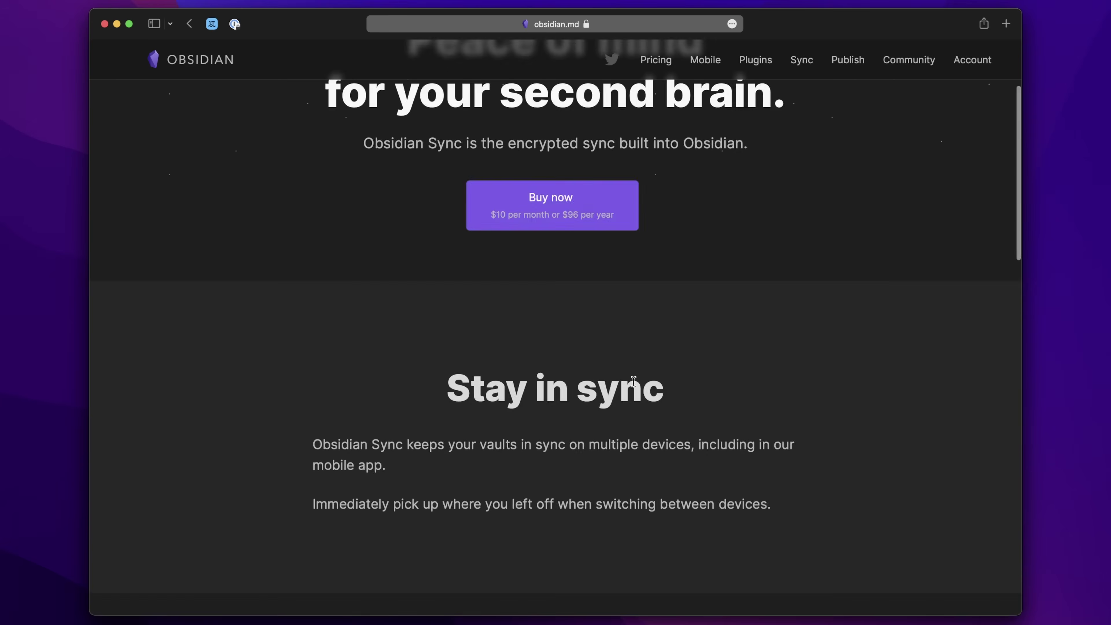
scroll(803, 344, "down", 8)
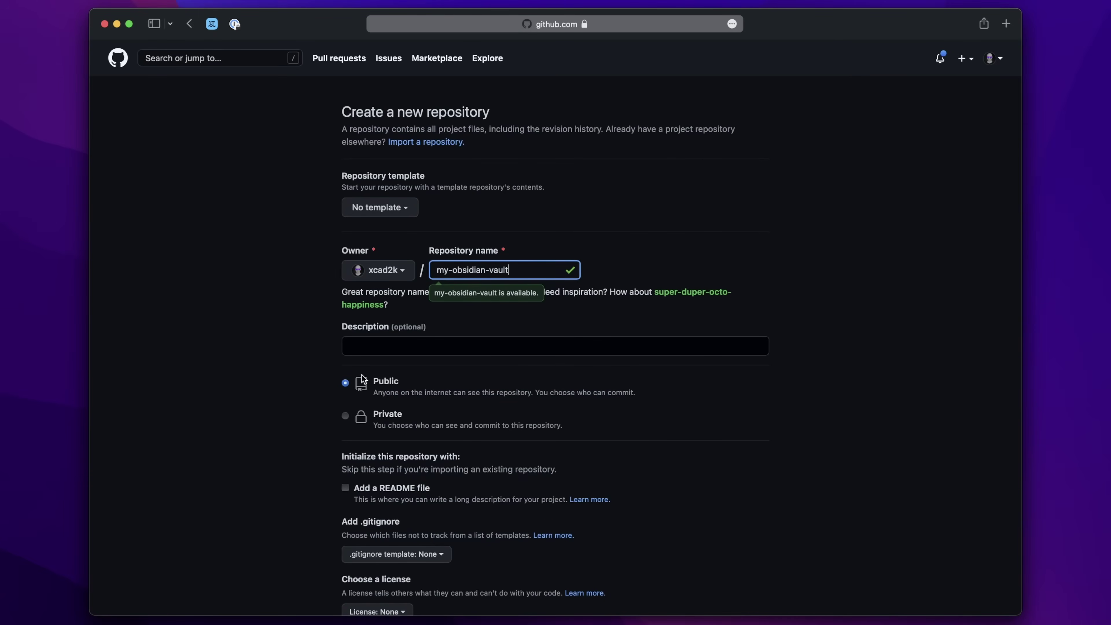
Create the GitHub repository my-obsidian-vault as private and clone it into the Projects folder with git clone.
left_click(303, 421)
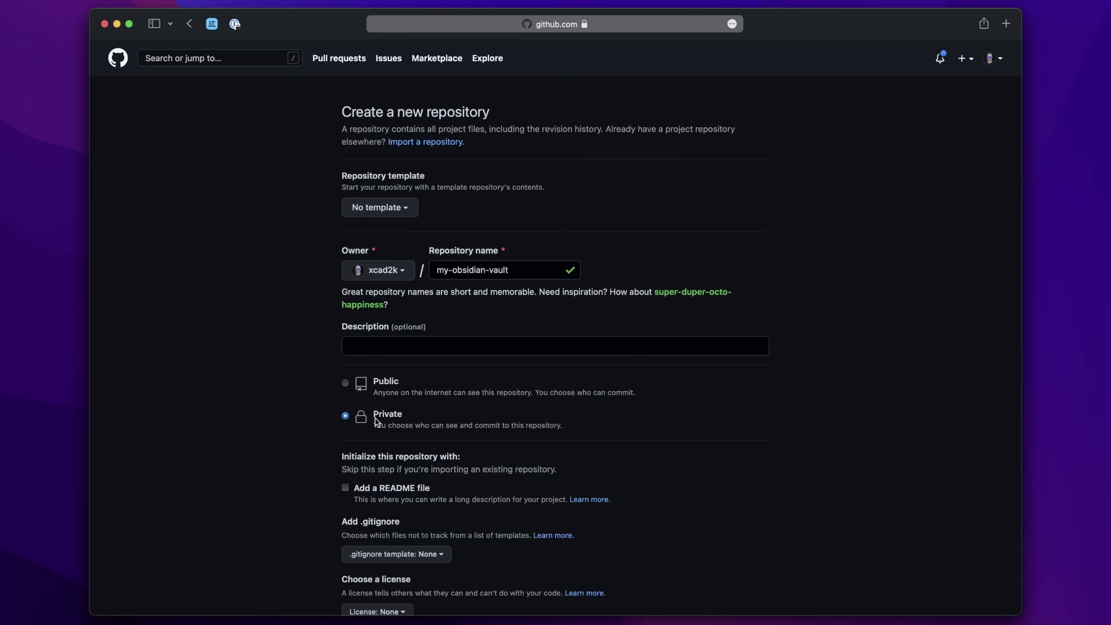
scroll(397, 422, "down", 4)
left_click(372, 513)
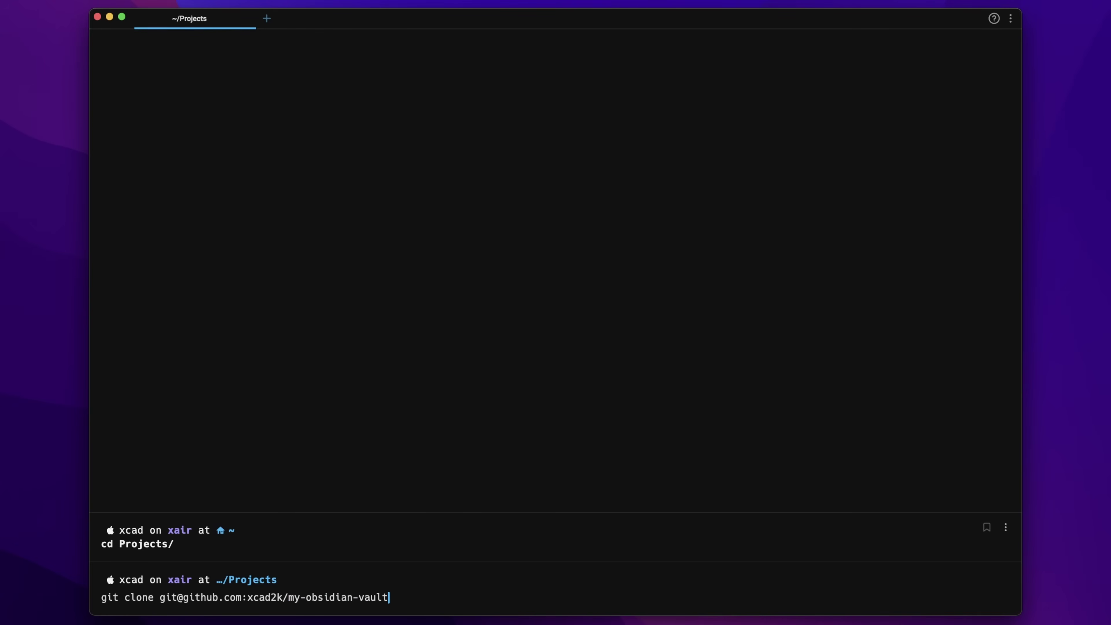
key("Return")
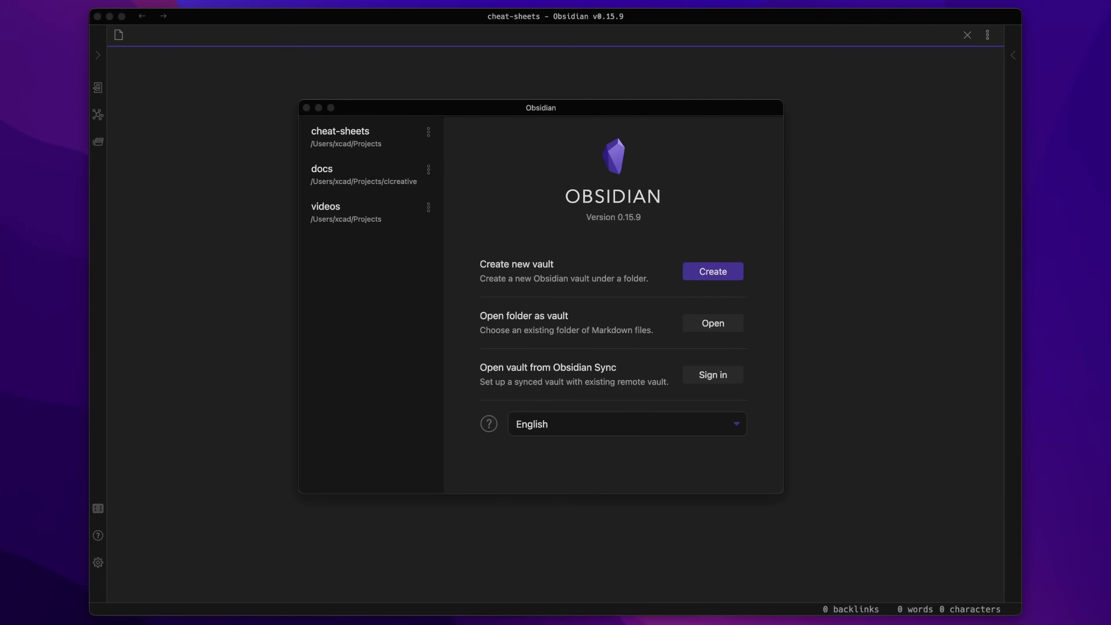
Open the cheat-sheets vault in Obsidian and expand its file explorer.
left_click(346, 138)
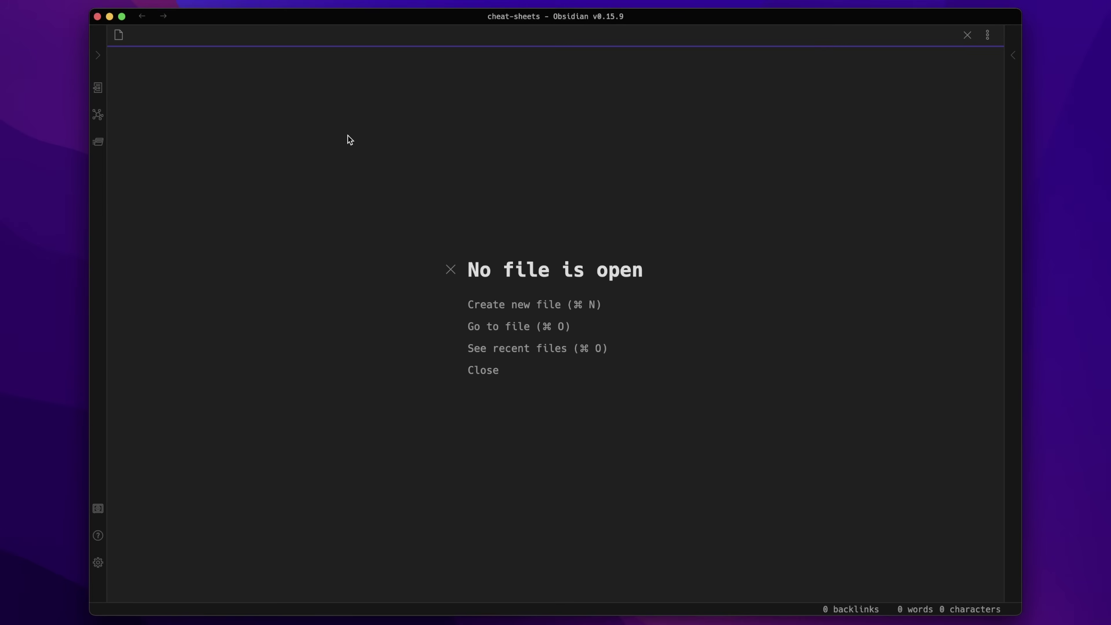
left_click(101, 65)
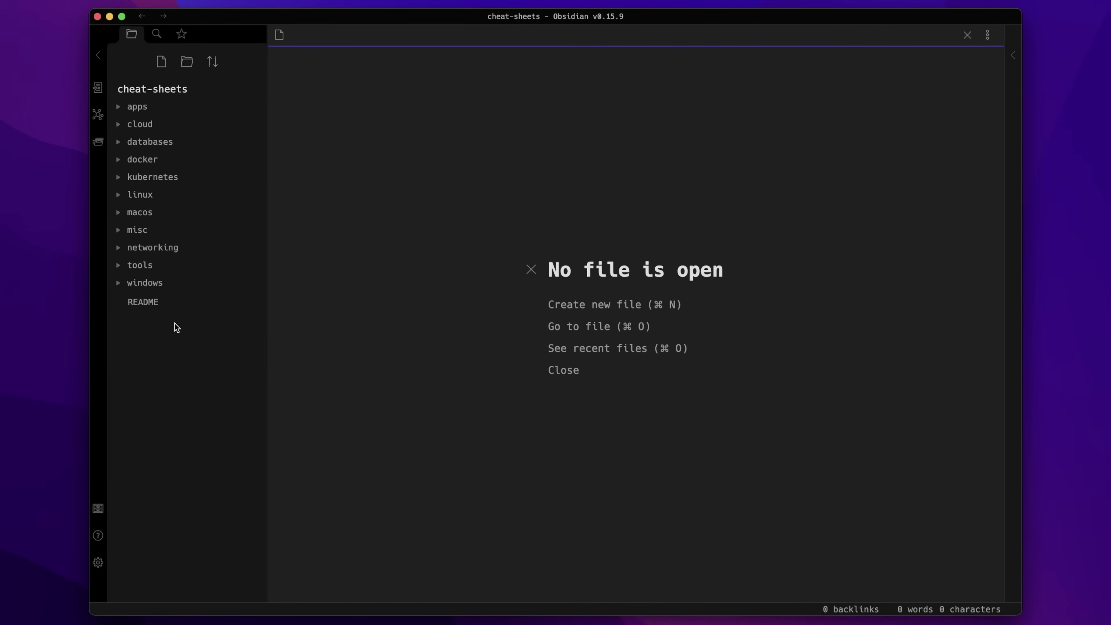
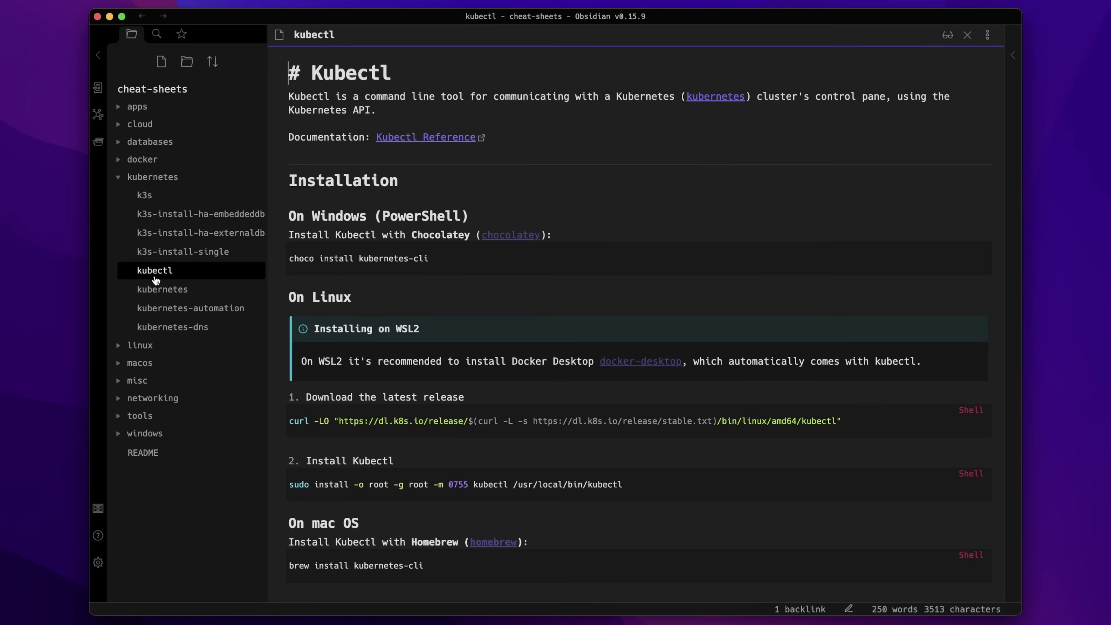
Look through the kubectl note's rendered text, code blocks and tables, from the introduction to the resource short names.
left_click(293, 97)
left_click(337, 188)
scroll(337, 263, "down", 8)
scroll(338, 292, "down", 11)
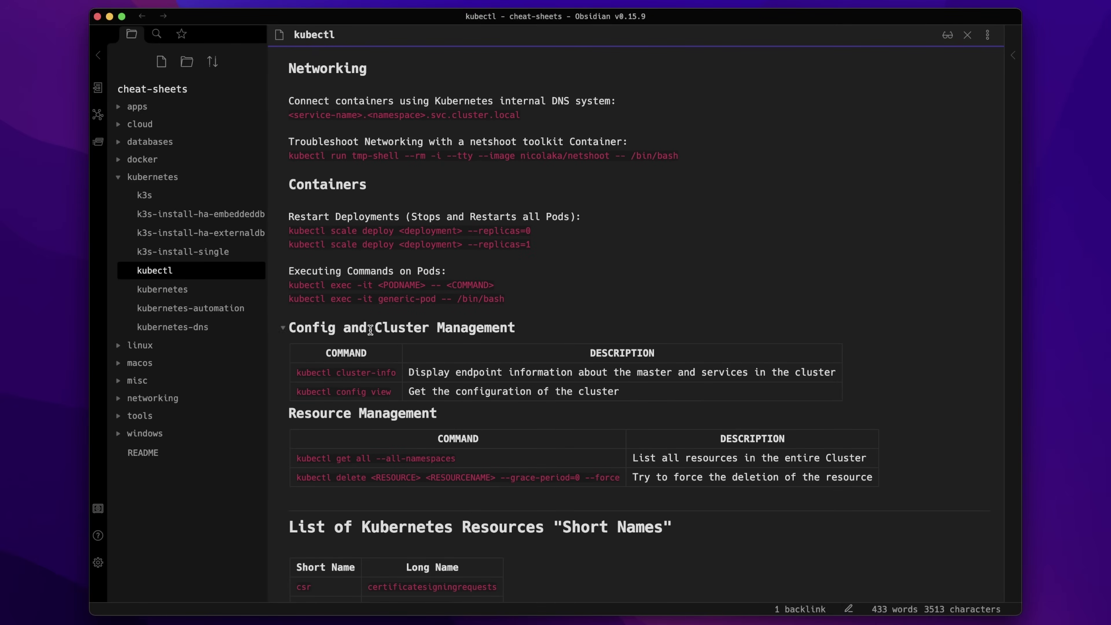
scroll(568, 455, "down", 2)
scroll(578, 458, "up", 20)
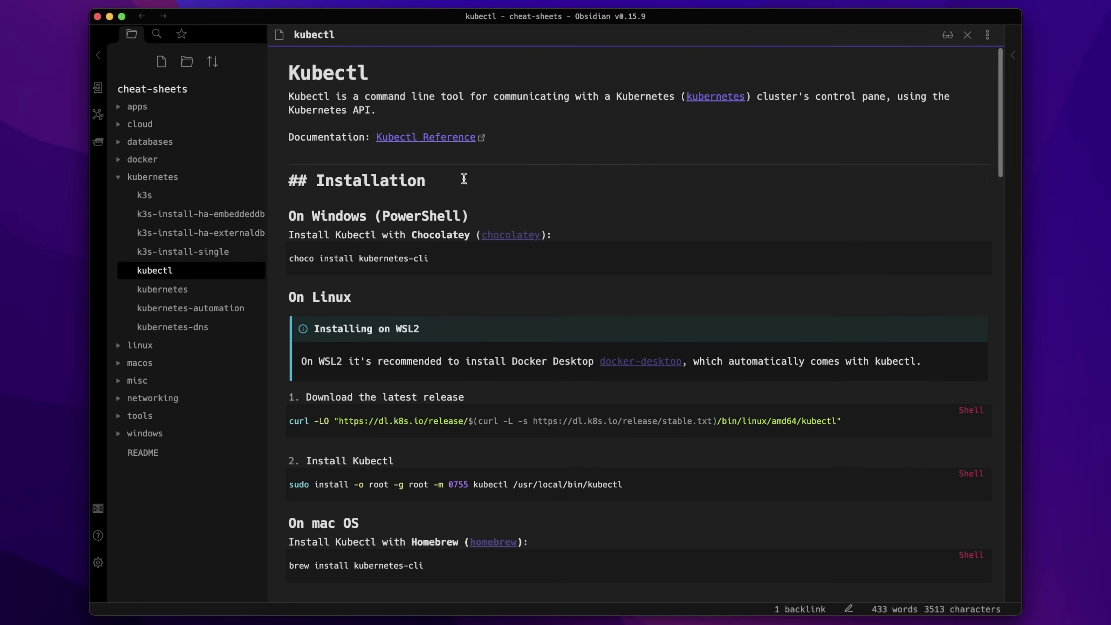
Examine the Markdown source of the kubectl note's introduction and its headings, including Installation, On Linux and Config Management.
left_click_drag(285, 100, 640, 109)
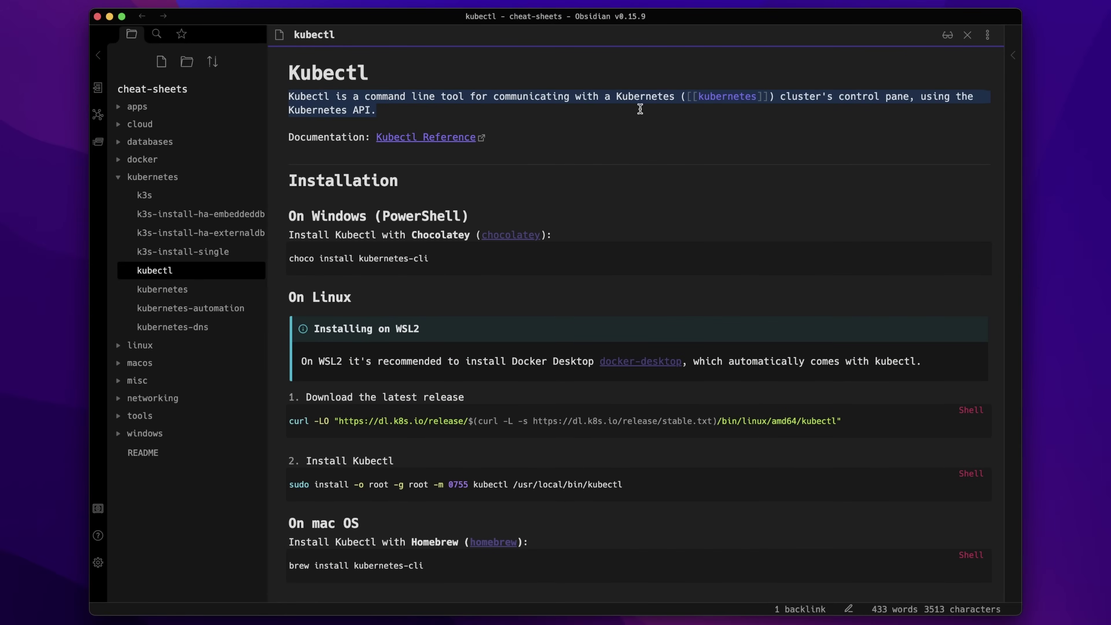
left_click(289, 182)
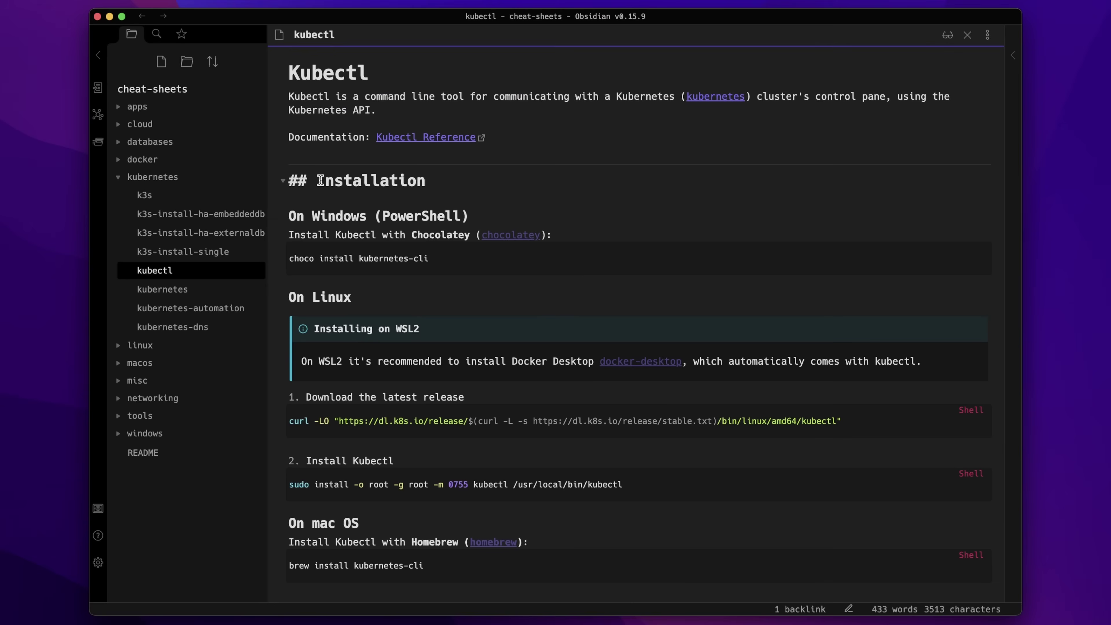
left_click(333, 297)
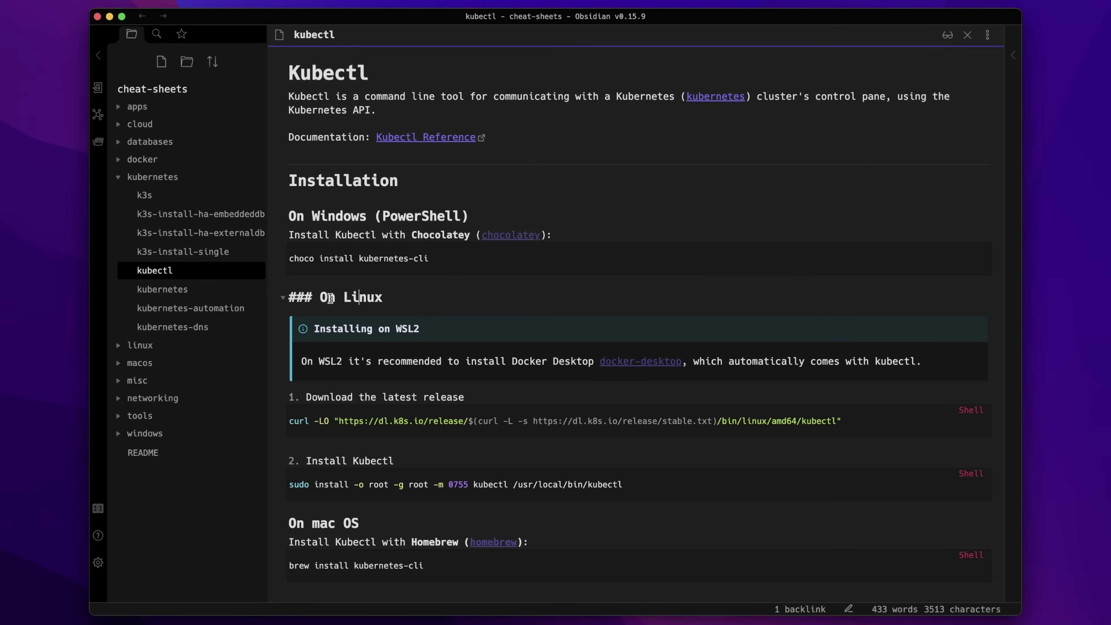
scroll(352, 333, "down", 4)
left_click(307, 400)
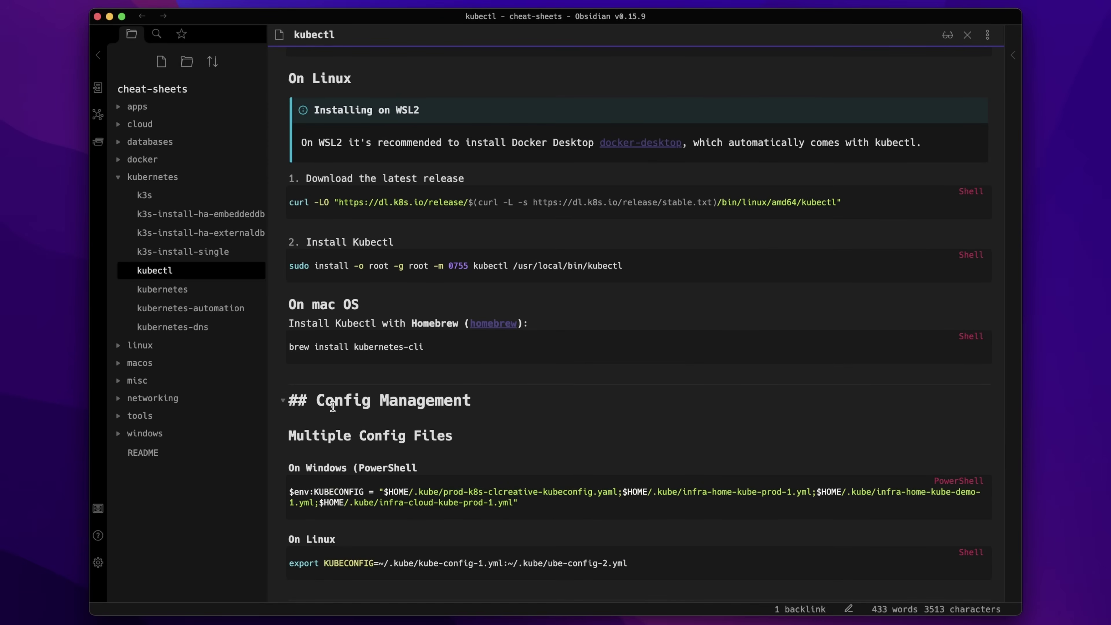
scroll(399, 372, "down", 3)
scroll(399, 372, "down", 3)
left_click(342, 325)
left_click(342, 376)
scroll(342, 377, "down", 2)
scroll(385, 386, "down", 8)
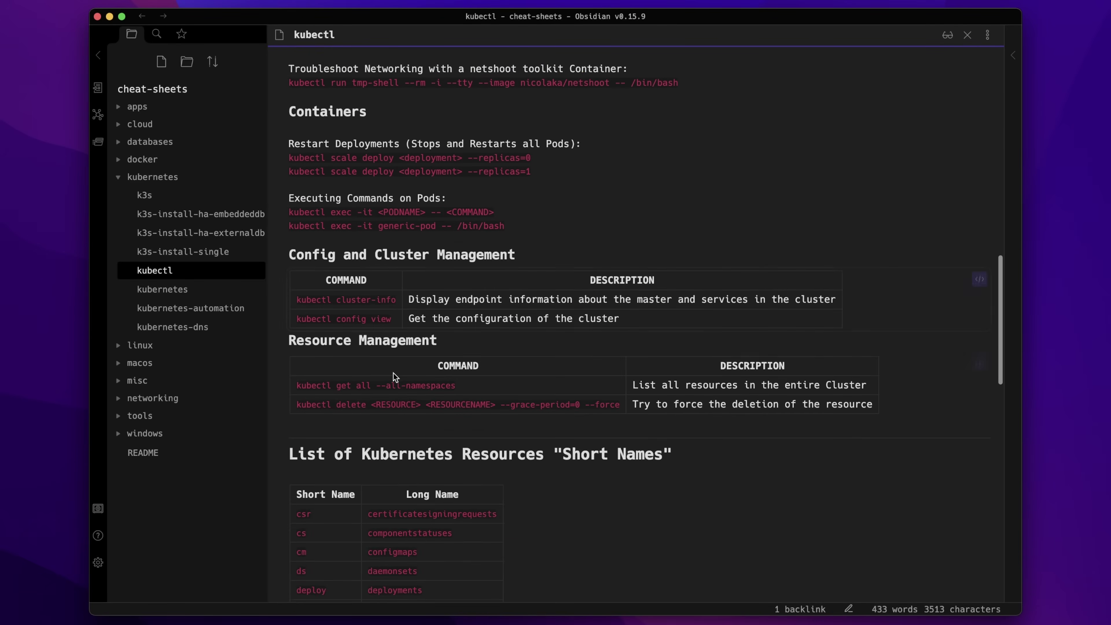
Add a bash code block containing "sudo apt install kubectl" at the end of the kubectl note.
scroll(392, 369, "up", 20)
scroll(1003, 141, "down", 10)
scroll(1003, 140, "down", 15)
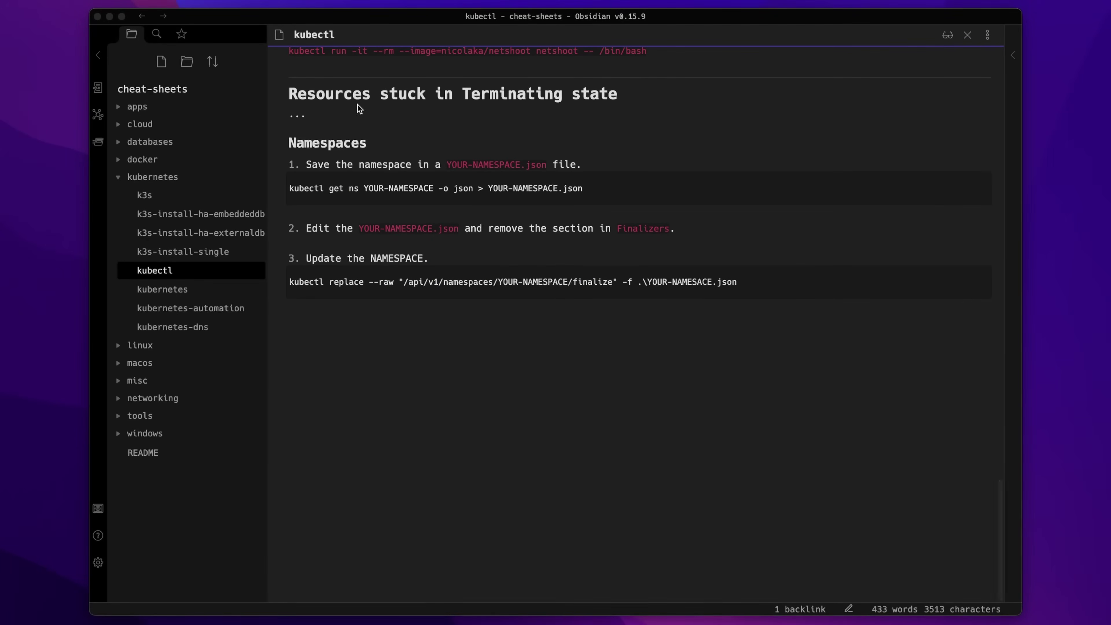
left_click(388, 345)
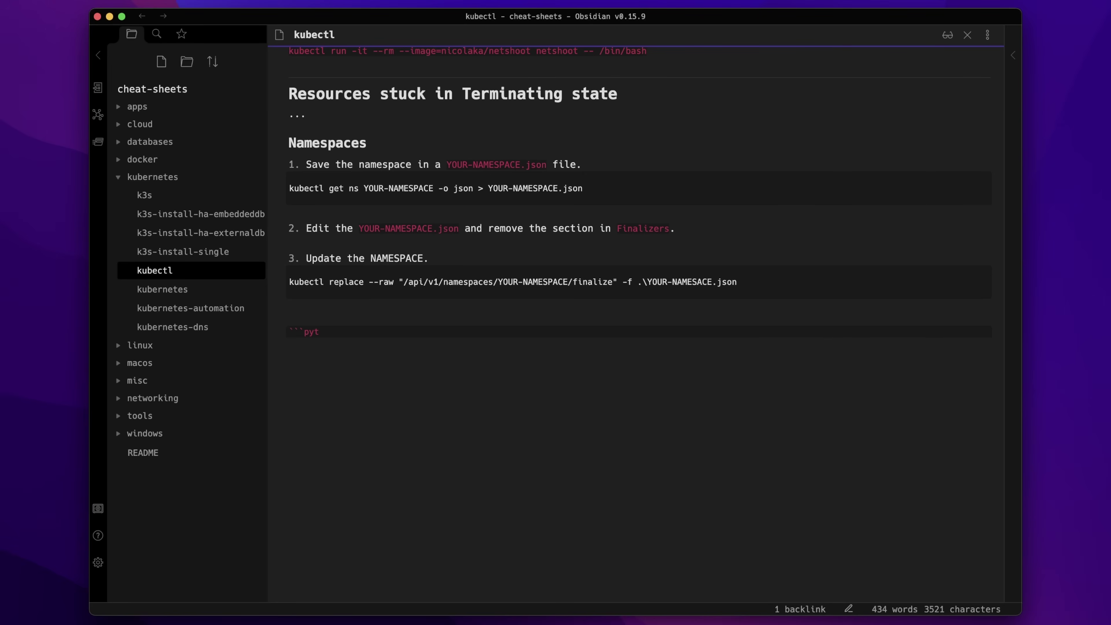
type("bash ")
type("sudo apt install")
type(" kubectl")
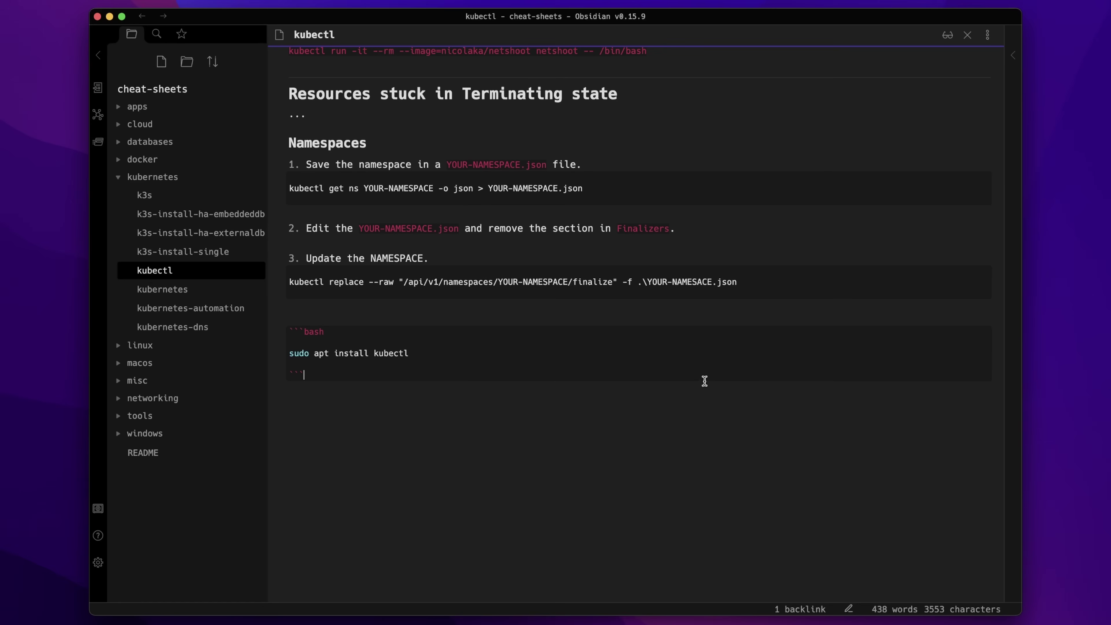
left_click(308, 302)
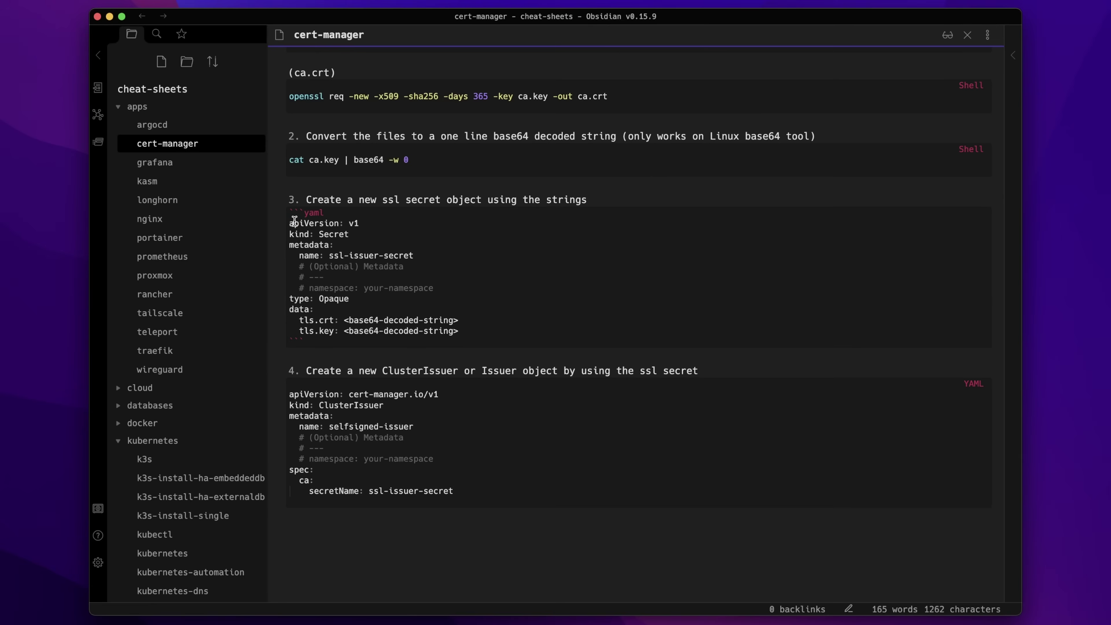
Examine the YAML secret code block in the cert-manager note and the MySQL CREATE USER block in the mariadb note.
left_click_drag(288, 221, 452, 331)
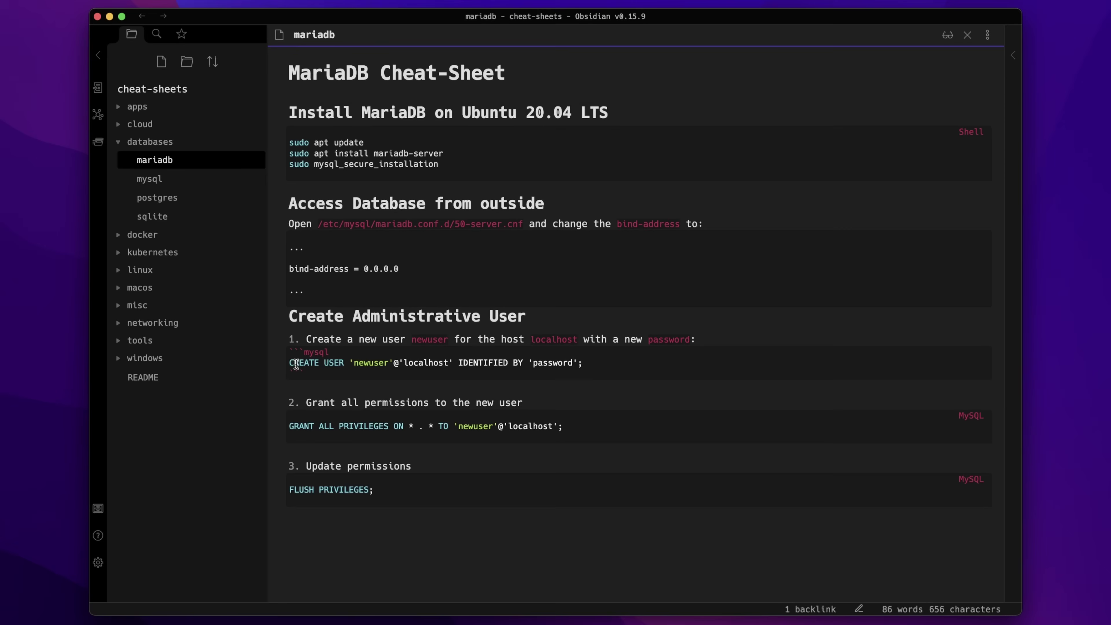
left_click_drag(290, 363, 587, 369)
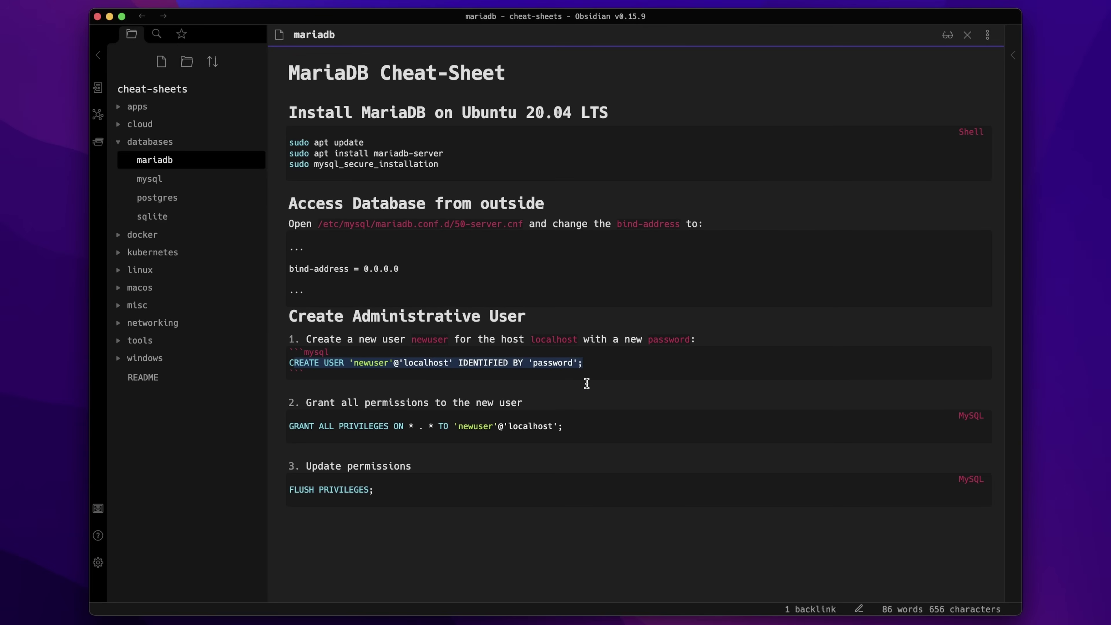
left_click(587, 384)
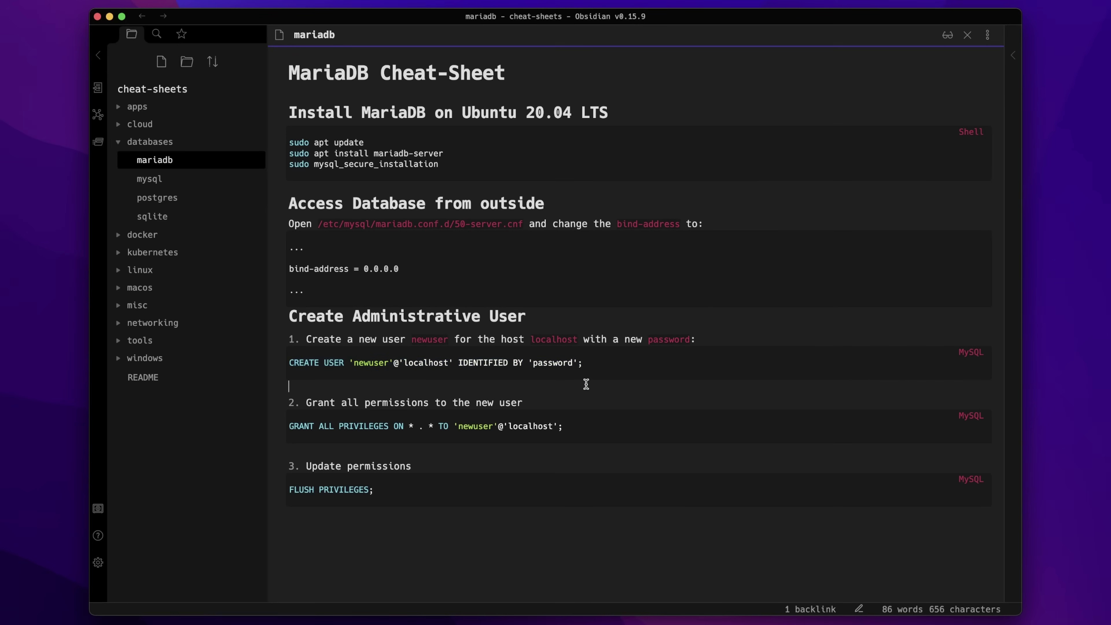
left_click(981, 358)
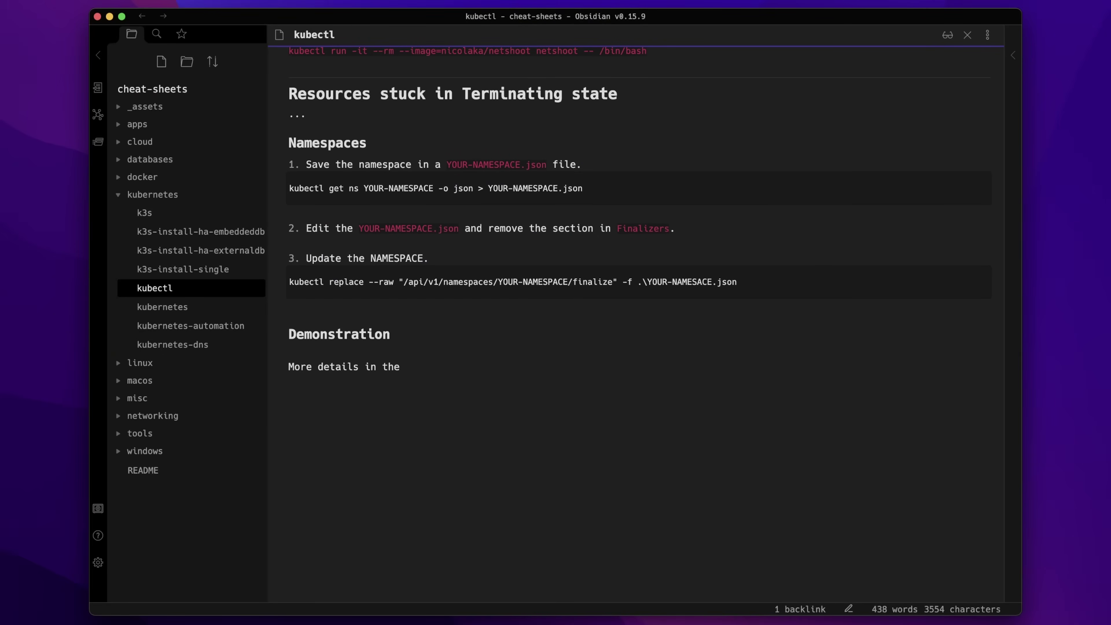
type("official documentation]")
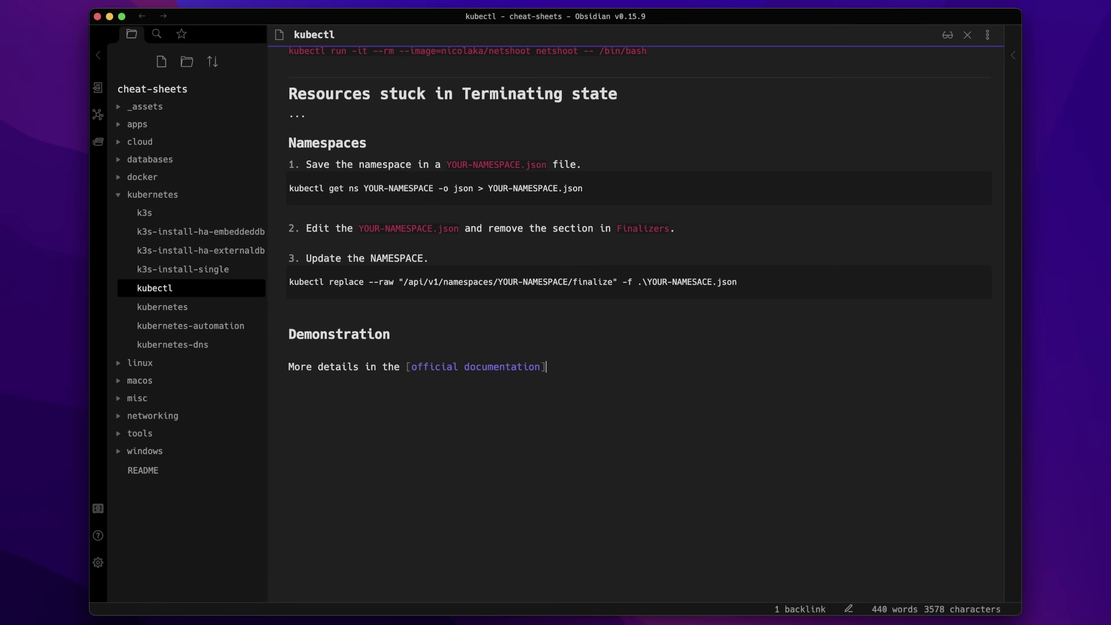
type("(")
key("super+v")
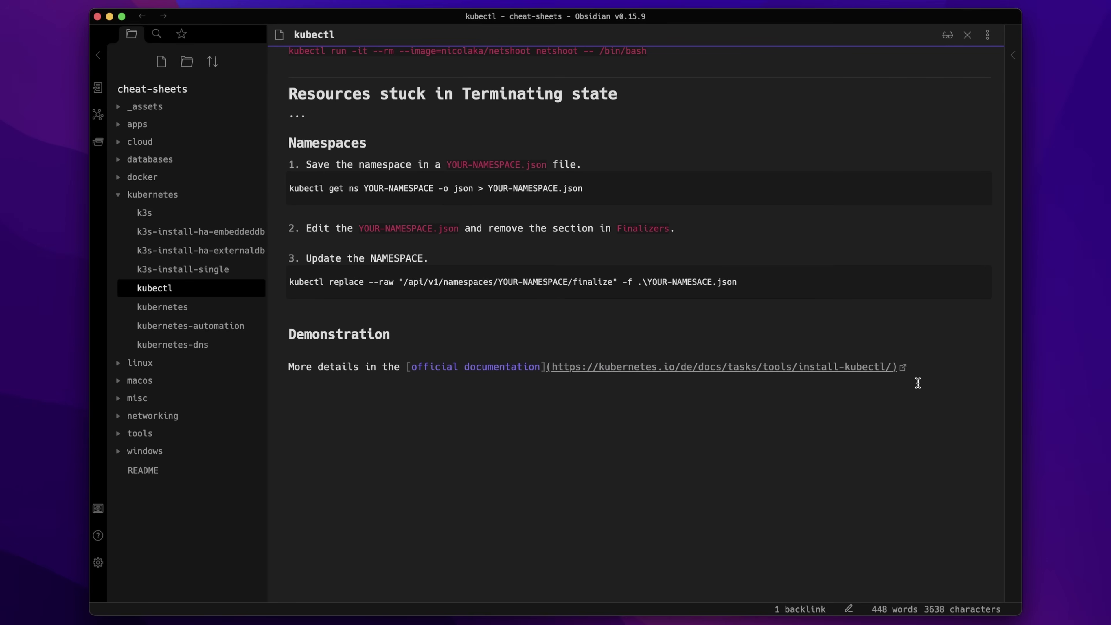
key("Return")
key("Return")
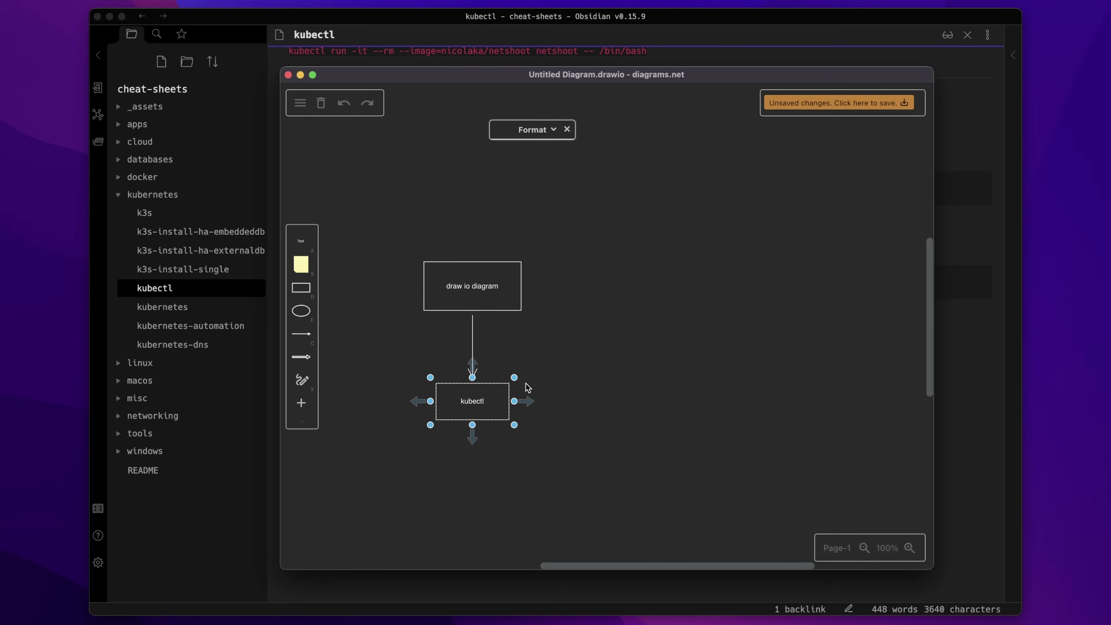
In the diagrams.net diagram, add an ellipse to the right of the kubectl box, connected by an arrow.
mouse_move(529, 401)
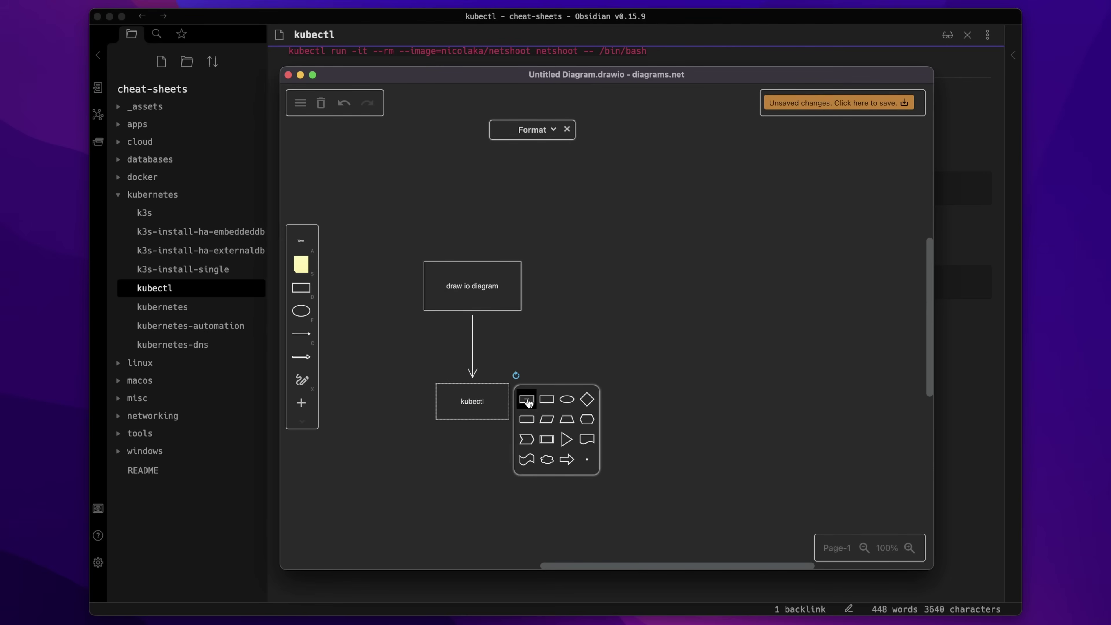
left_click(567, 408)
left_click(583, 477)
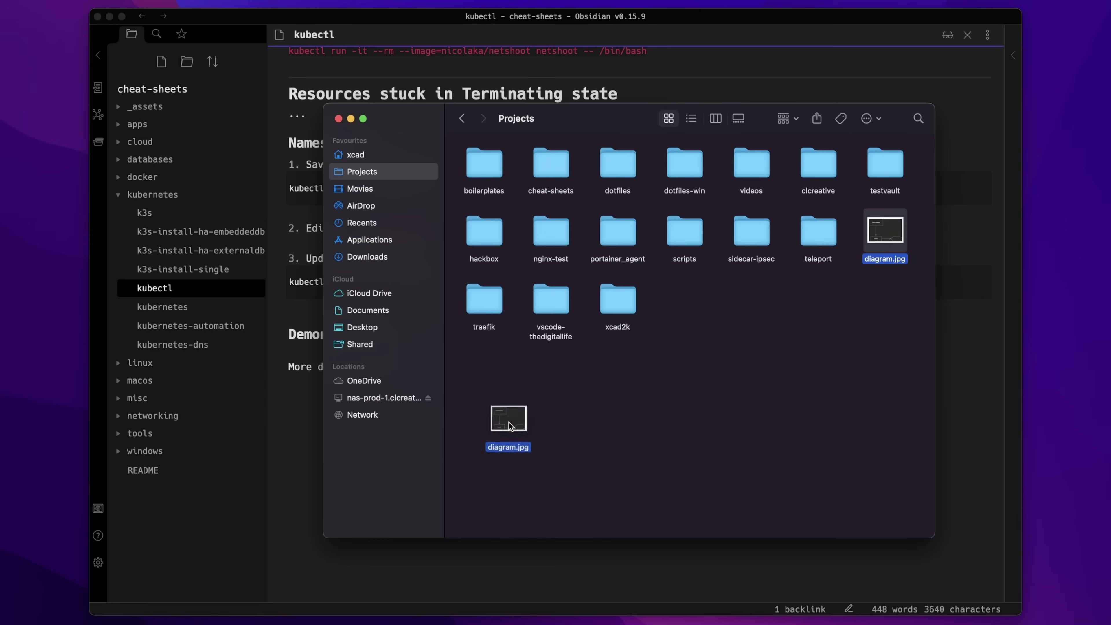
Put diagram.jpg in the vault's _assets folder and embed it below the Diagram label with ![](_assets/diagram.jpg), separated by a blank line.
left_click_drag(511, 427, 156, 110)
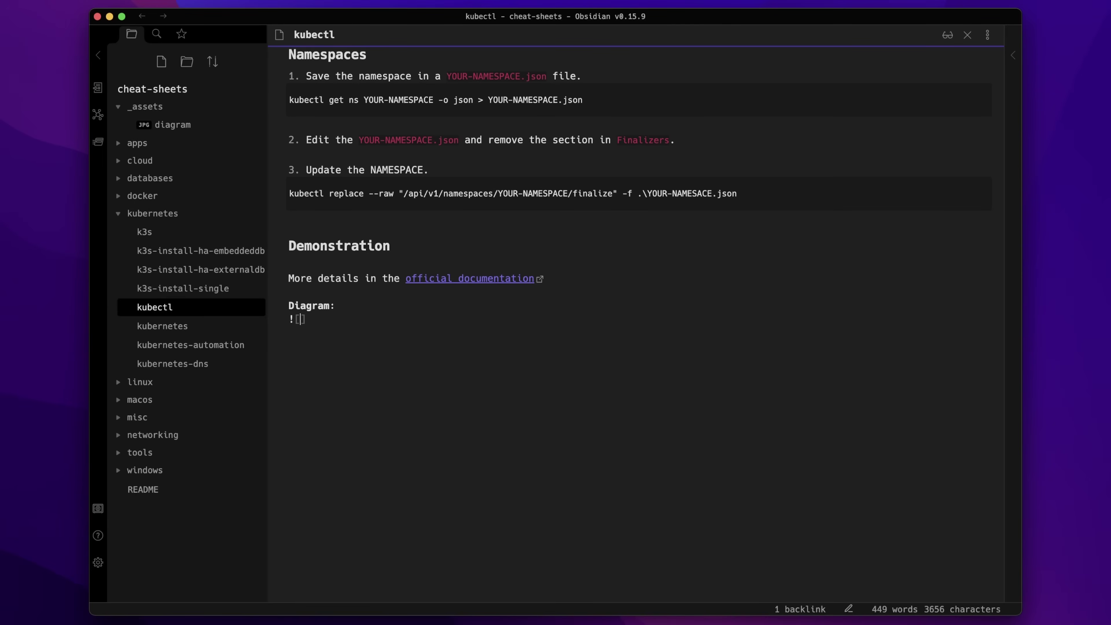
type("-te")
key("BackSpace")
key("BackSpace")
key("BackSpace")
key("BackSpace")
key("BackSpace")
key("BackSpace")
key("BackSpace")
key("BackSpace")
type("(_assets/")
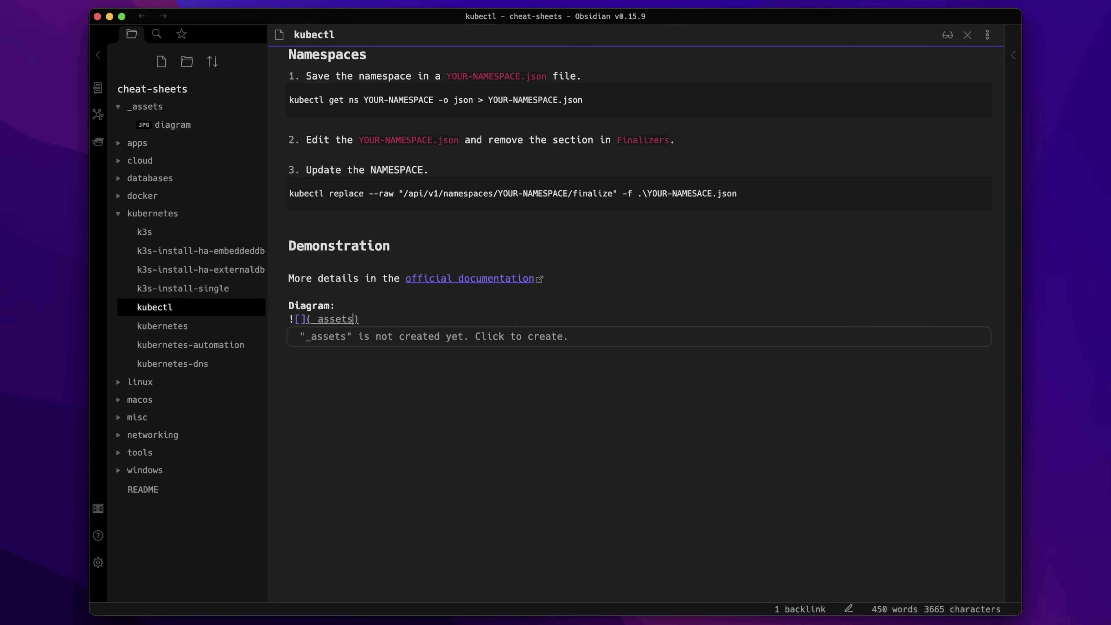
type("diagram.jpg")
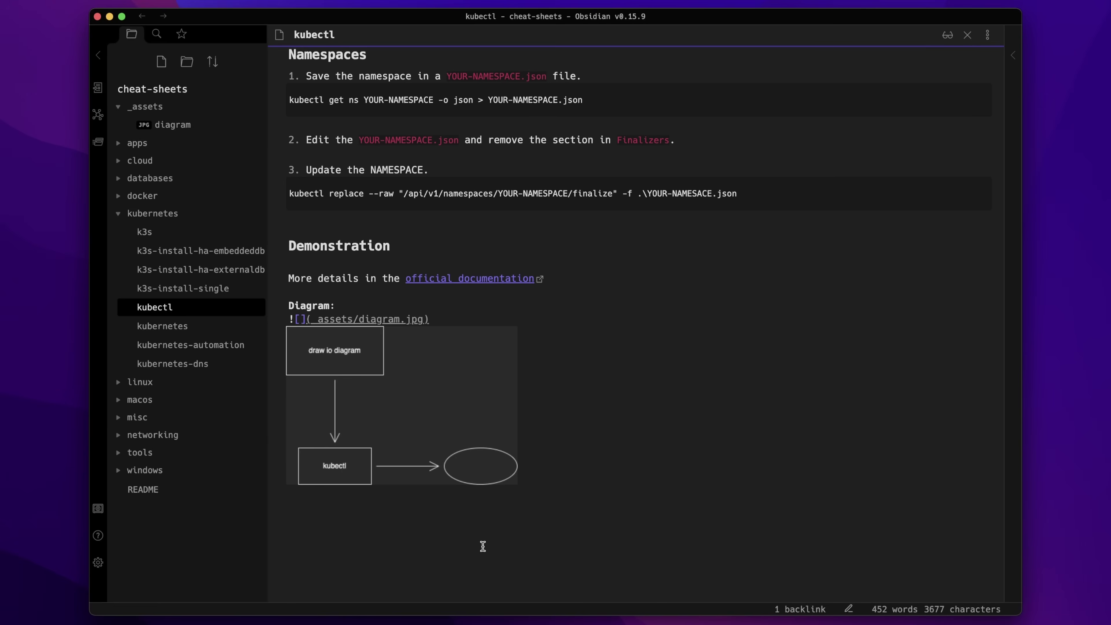
key("Return")
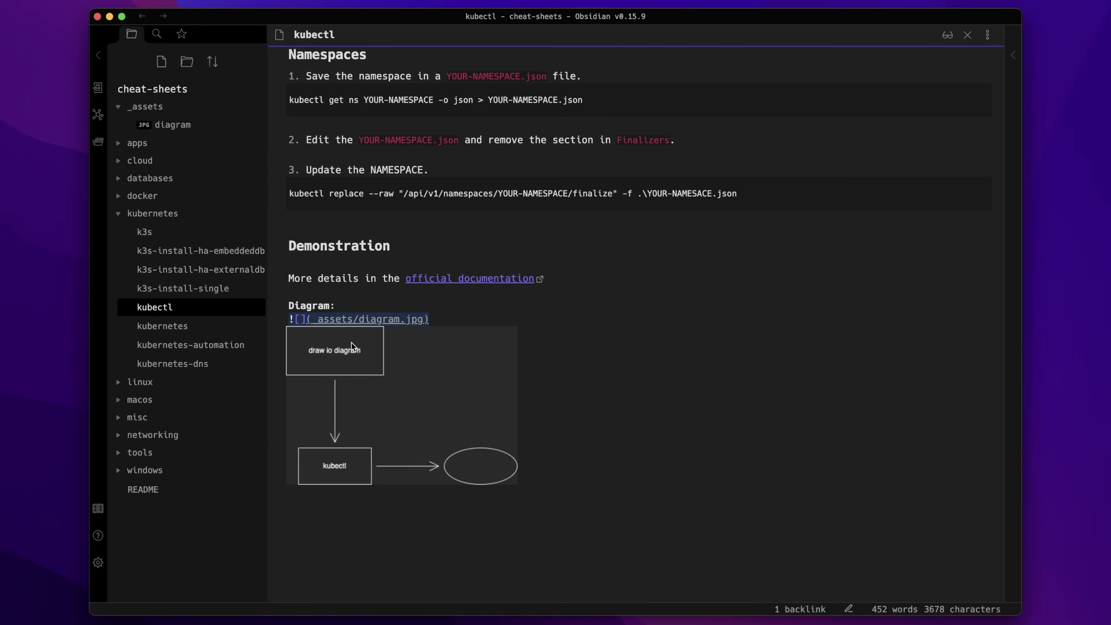
key("Return")
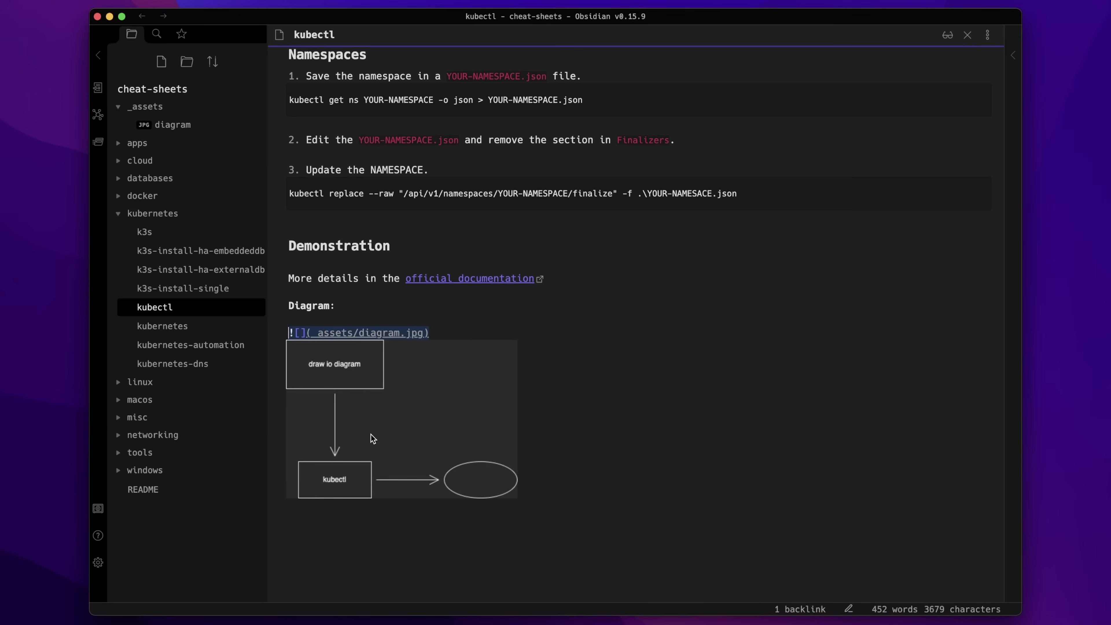
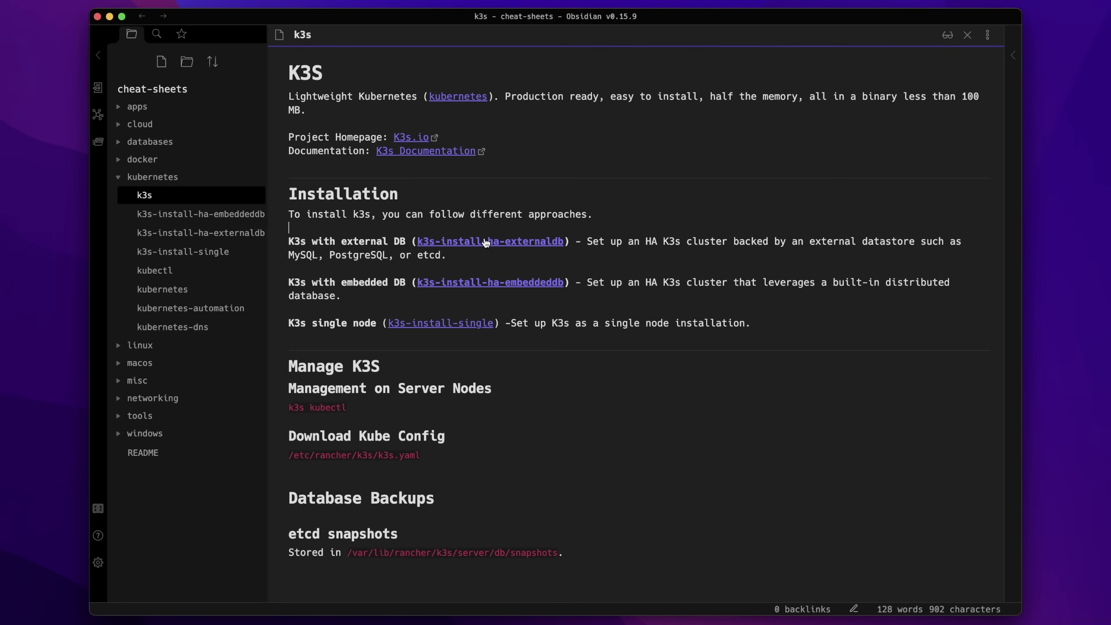
Follow the k3s-install-ha-externaldb link and explore the vault's graph view, moving the kubernetes and kubectl nodes to inspect their connections.
left_click(497, 243)
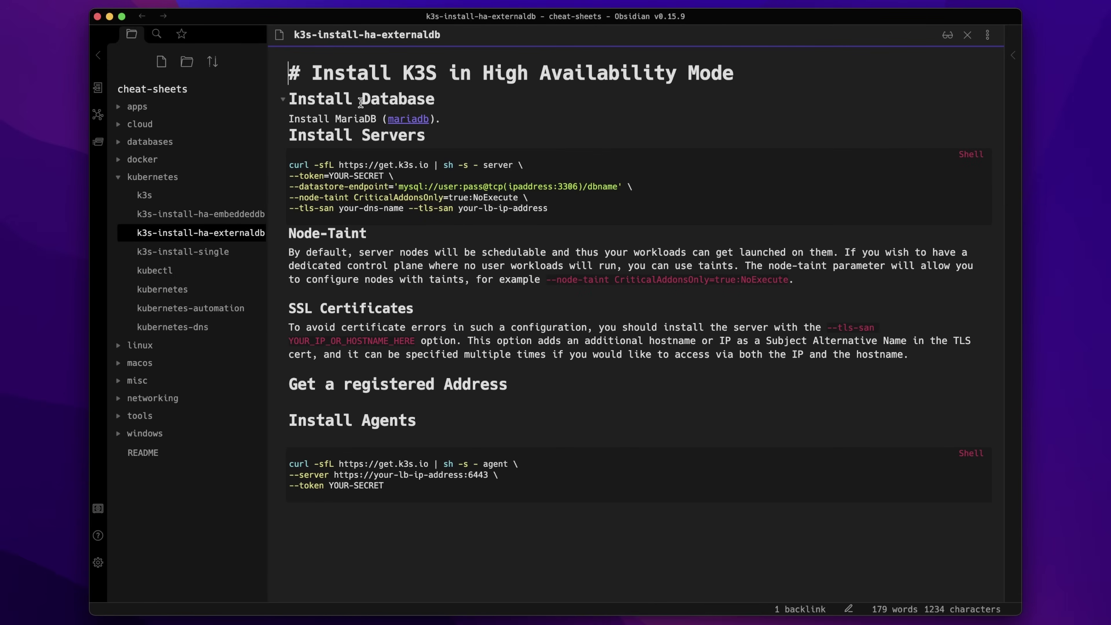
left_click(98, 117)
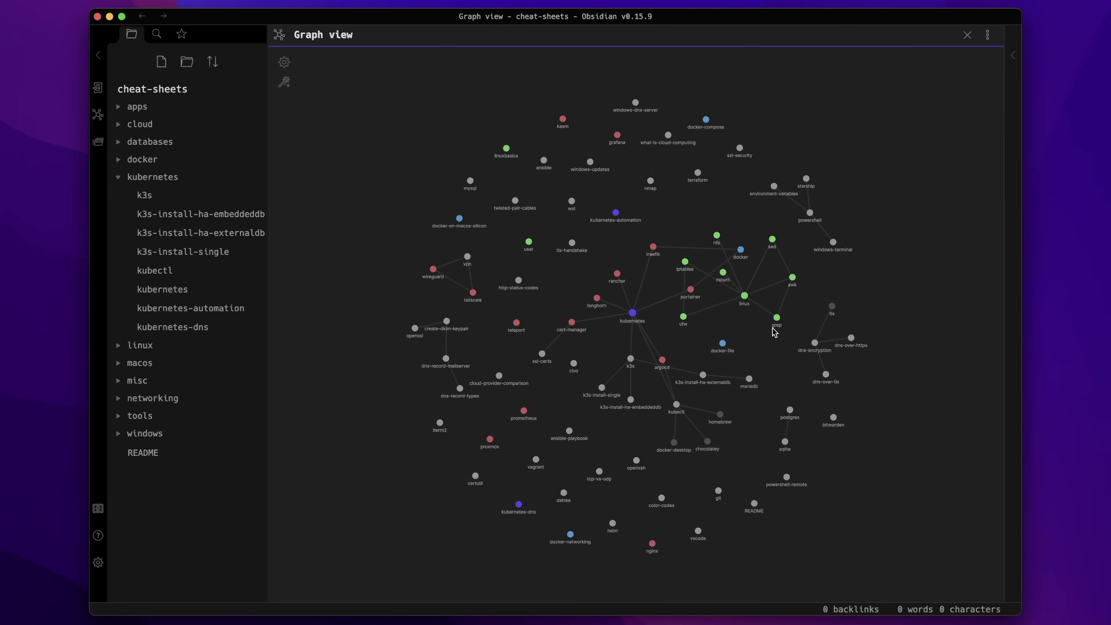
scroll(701, 328, "up", 5)
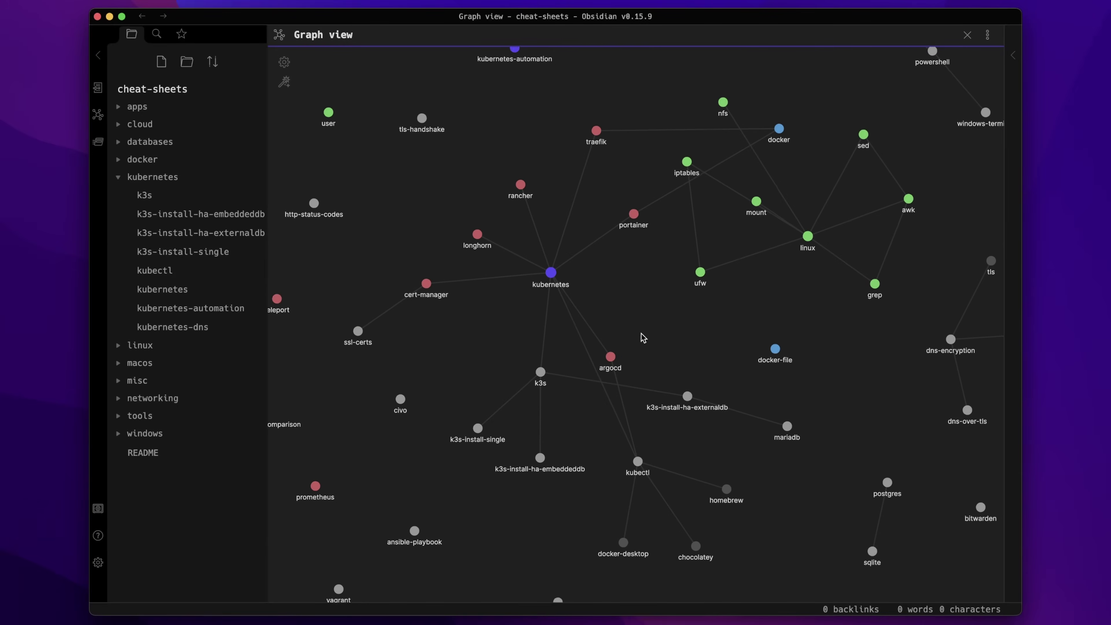
left_click_drag(559, 279, 528, 326)
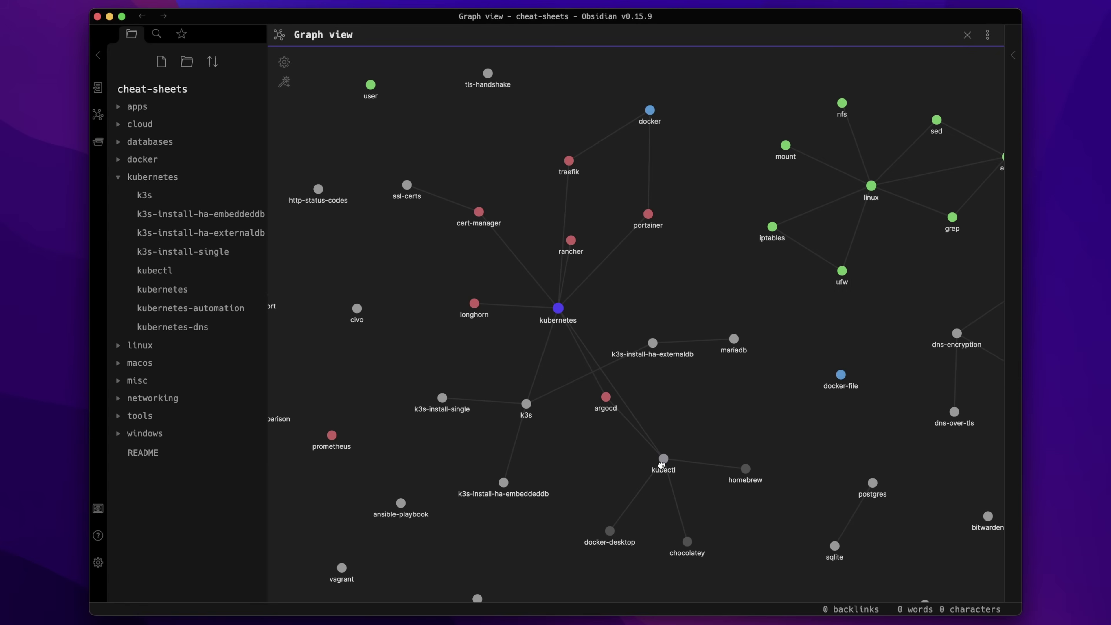
left_click_drag(664, 461, 695, 399)
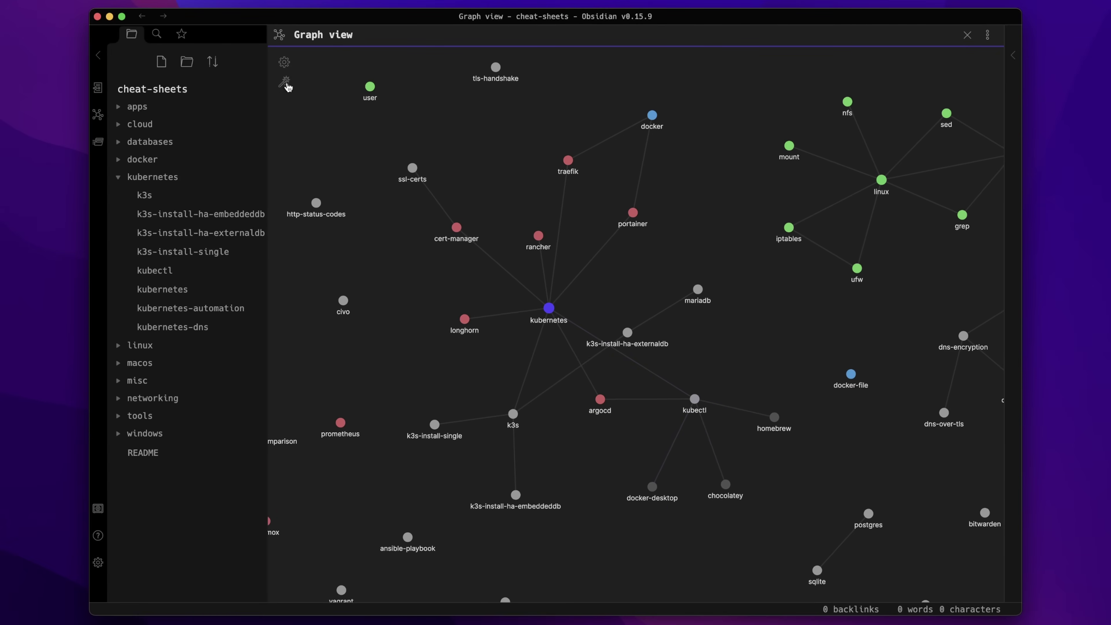
Examine the graph's colour groups and display settings, and inspect the links around the kubernetes and linux nodes.
left_click(285, 62)
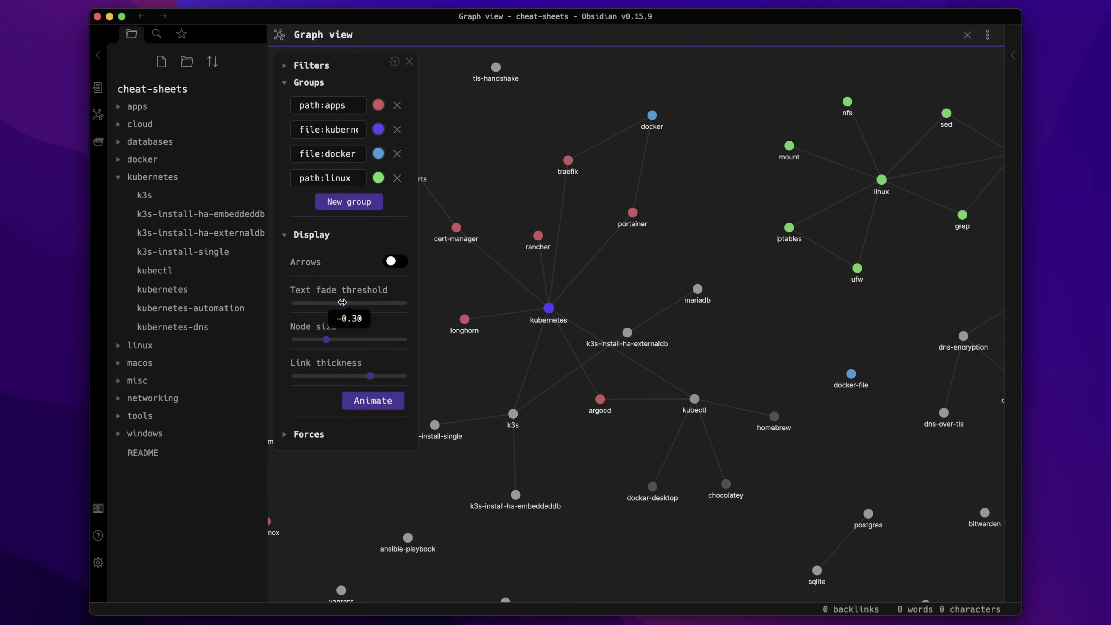
scroll(547, 314, "down", 5)
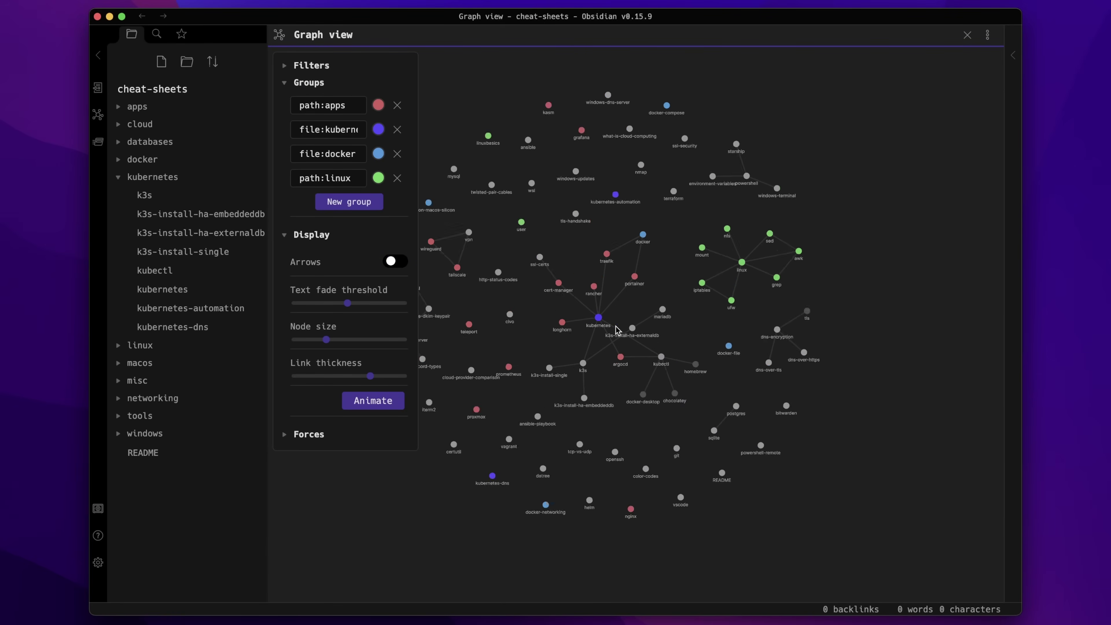
scroll(595, 305, "up", 5)
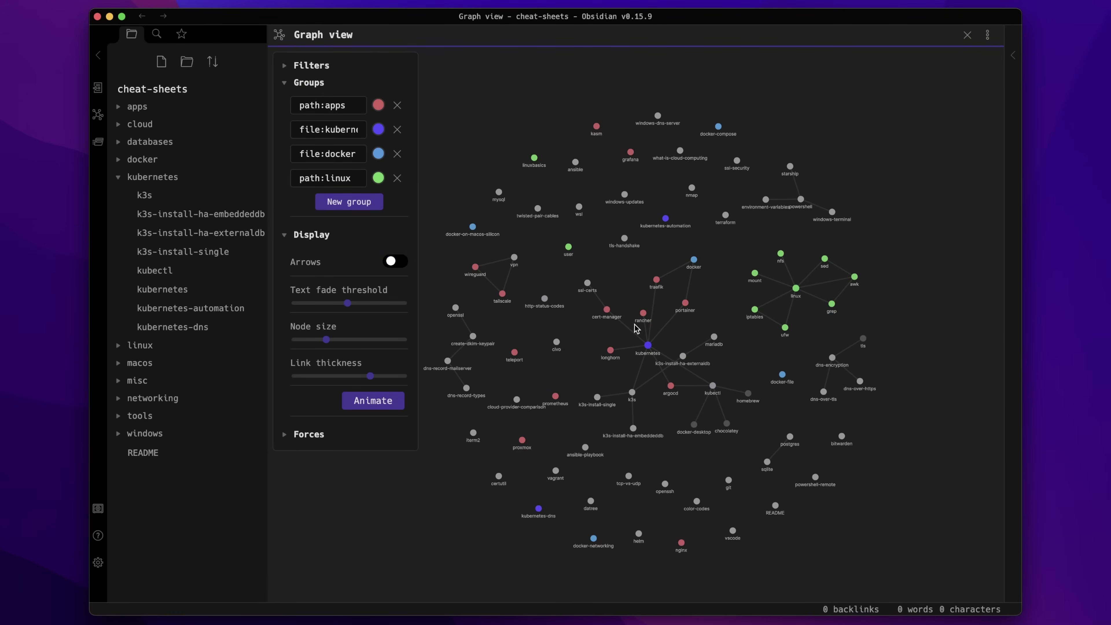
scroll(700, 272, "up", 5)
left_click_drag(622, 324, 777, 315)
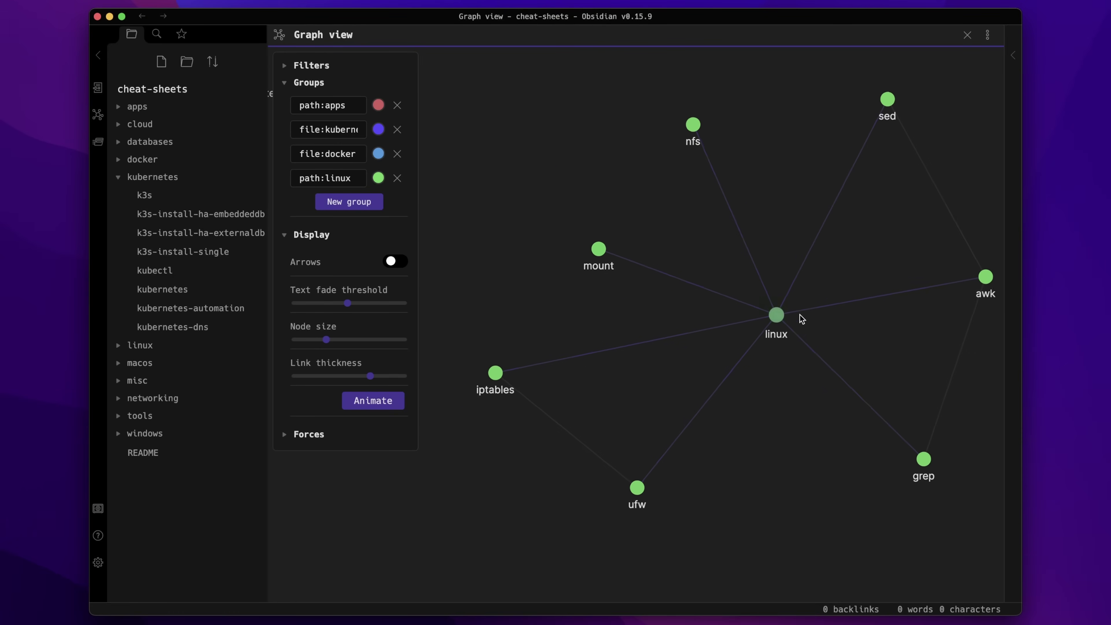
scroll(709, 417, "down", 10)
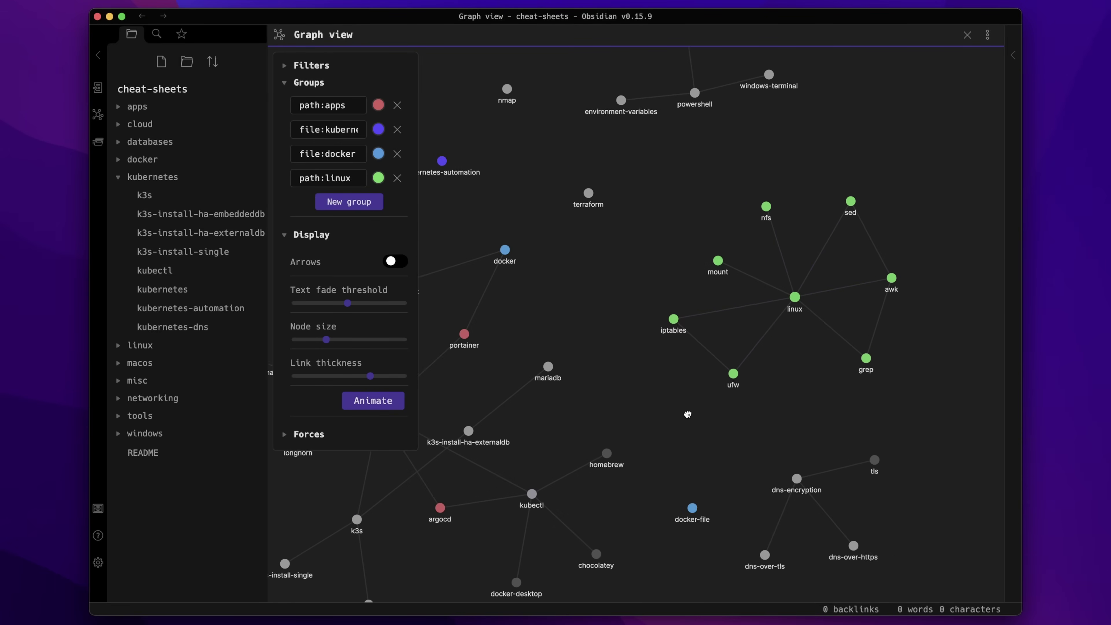
Open the k3s note with the tag example and search the vault for tag:#tag1.
left_click(145, 195)
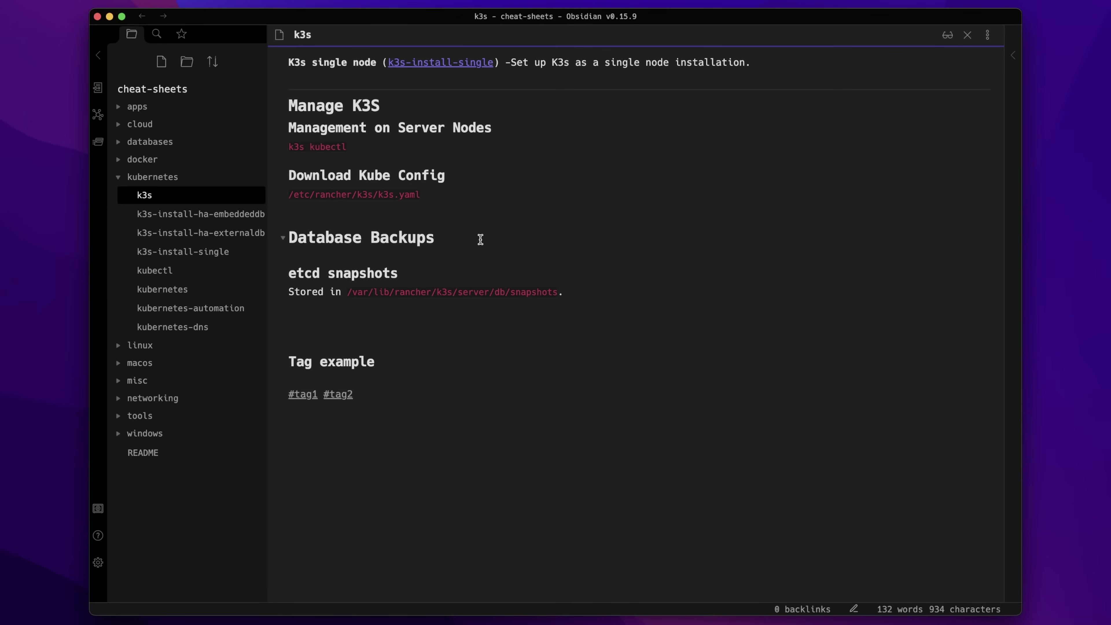
left_click(156, 34)
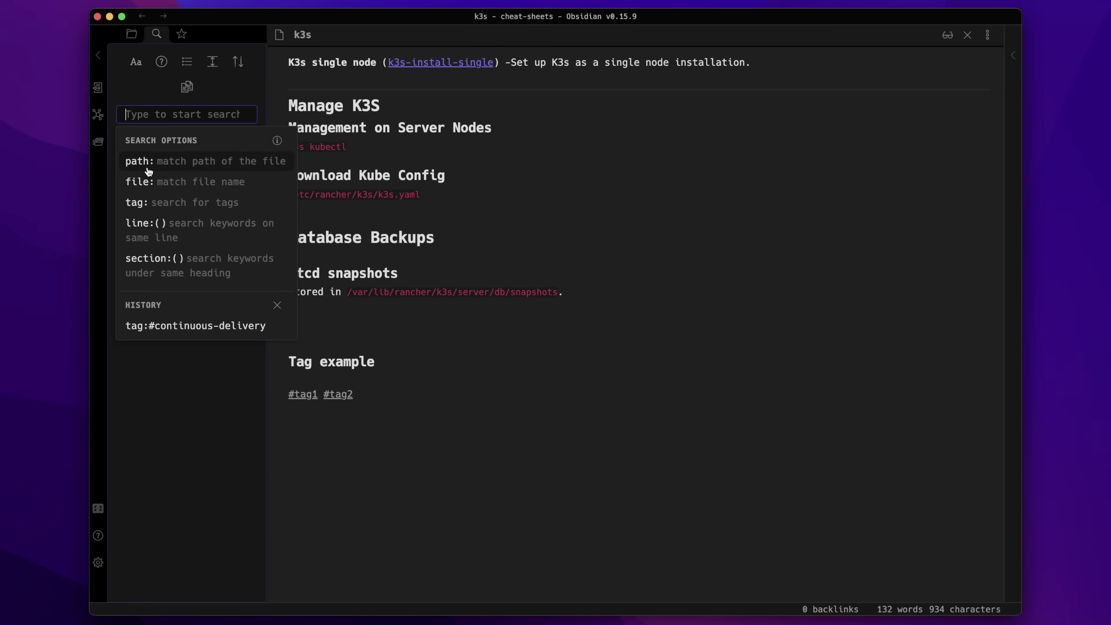
left_click(158, 202)
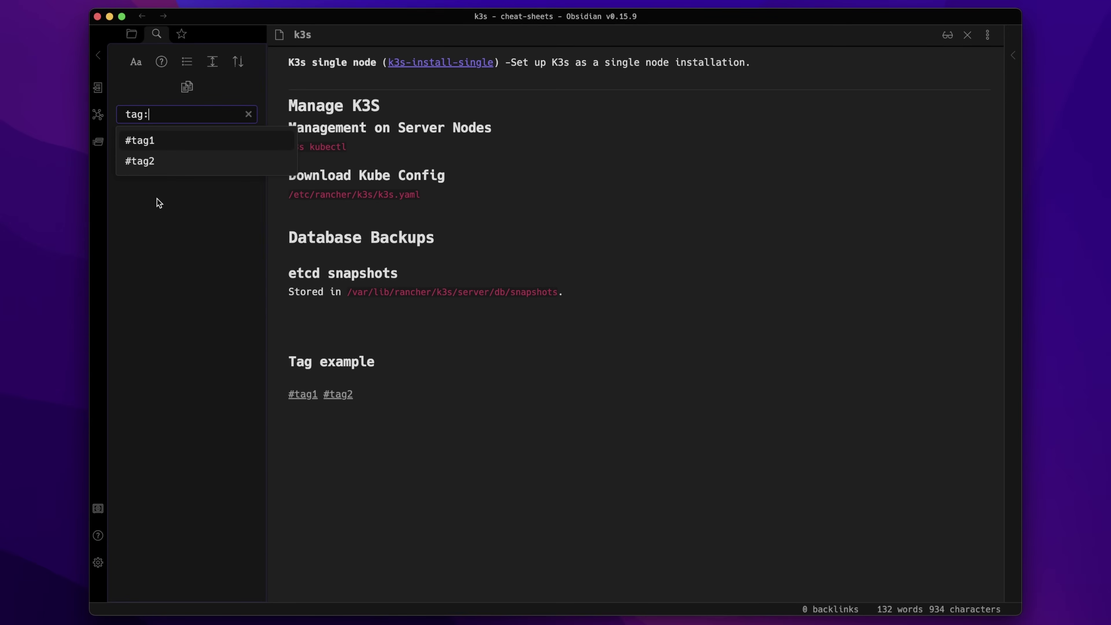
left_click(145, 141)
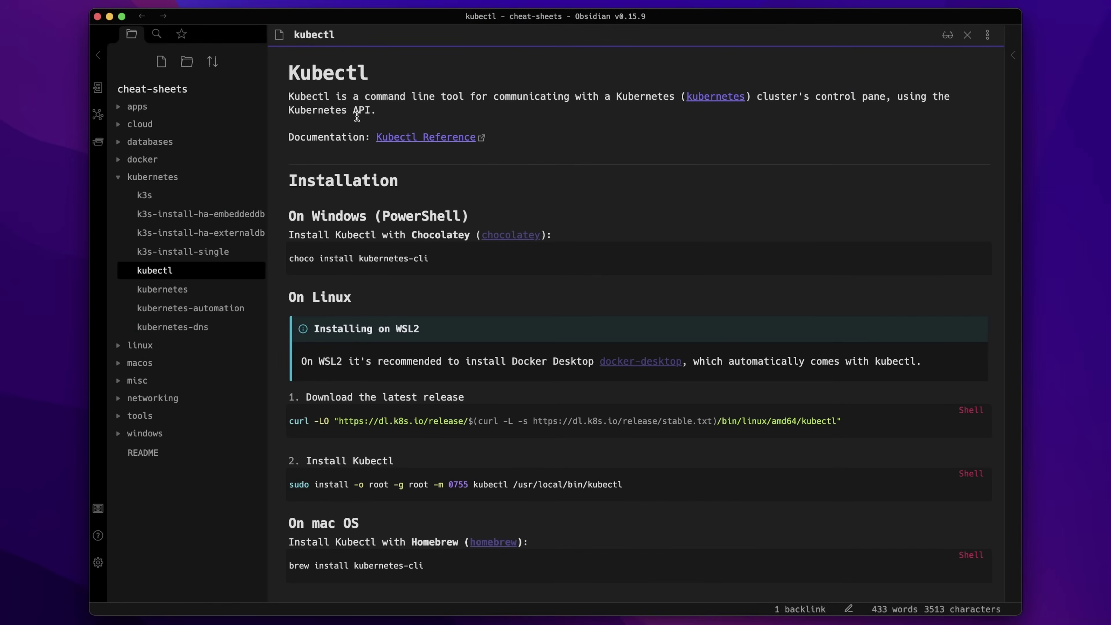
Open the Kubectl Reference link in the browser and look through the kubectl syntax and operations documentation.
left_click(405, 144)
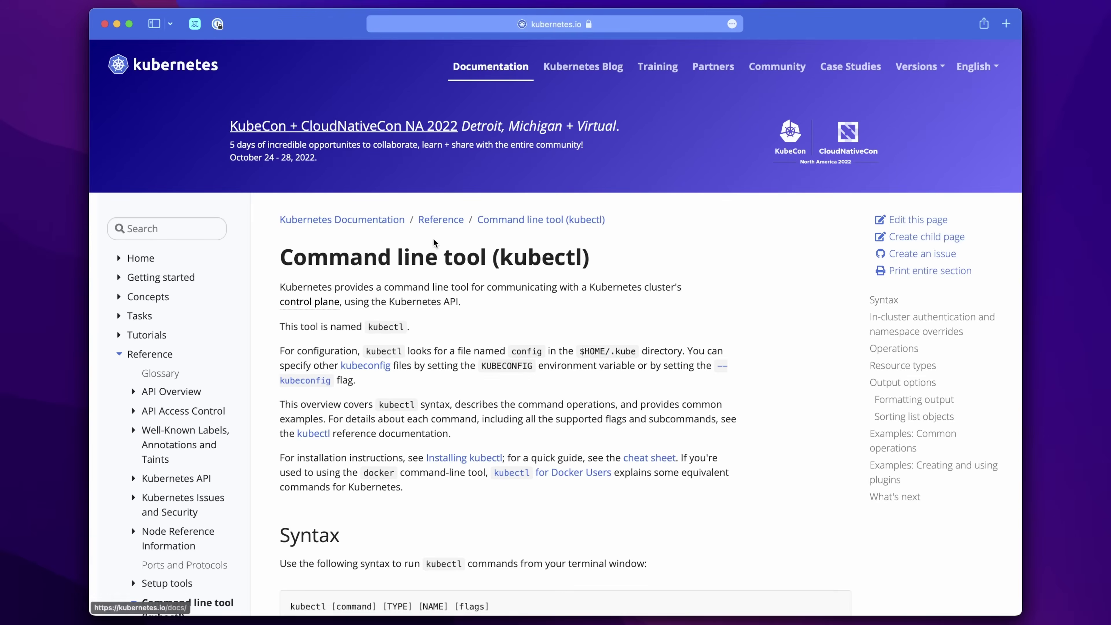
scroll(418, 223, "down", 5)
scroll(418, 222, "down", 20)
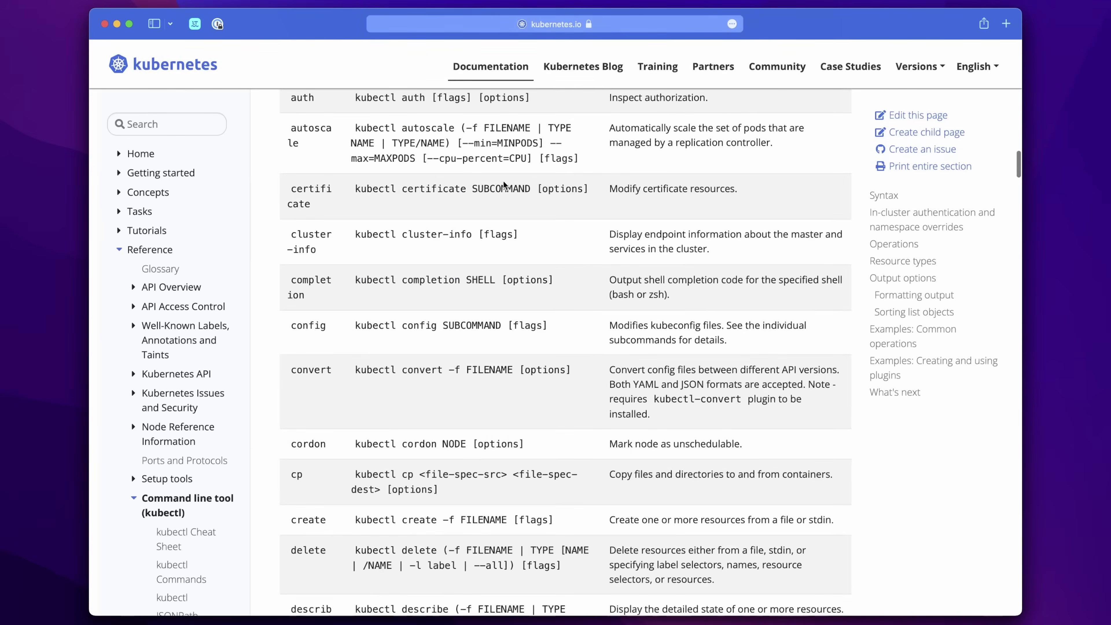
scroll(506, 174, "down", 20)
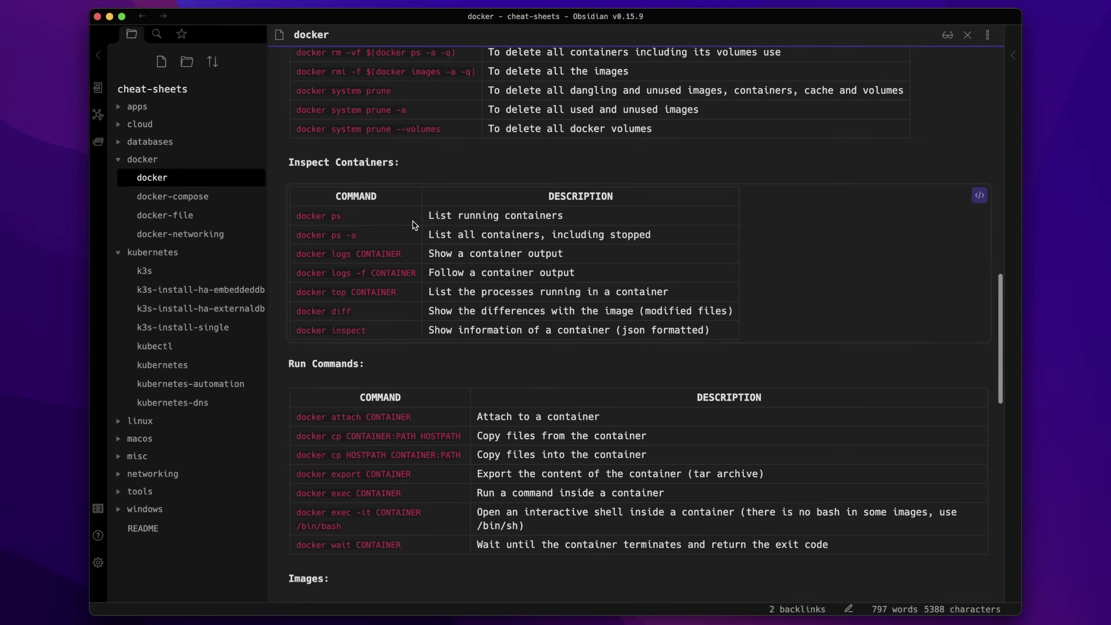
Examine the docker note's command tables, highlighting the container backup text and command and the netshoot troubleshooting command.
scroll(503, 215, "down", 10)
scroll(445, 204, "down", 7)
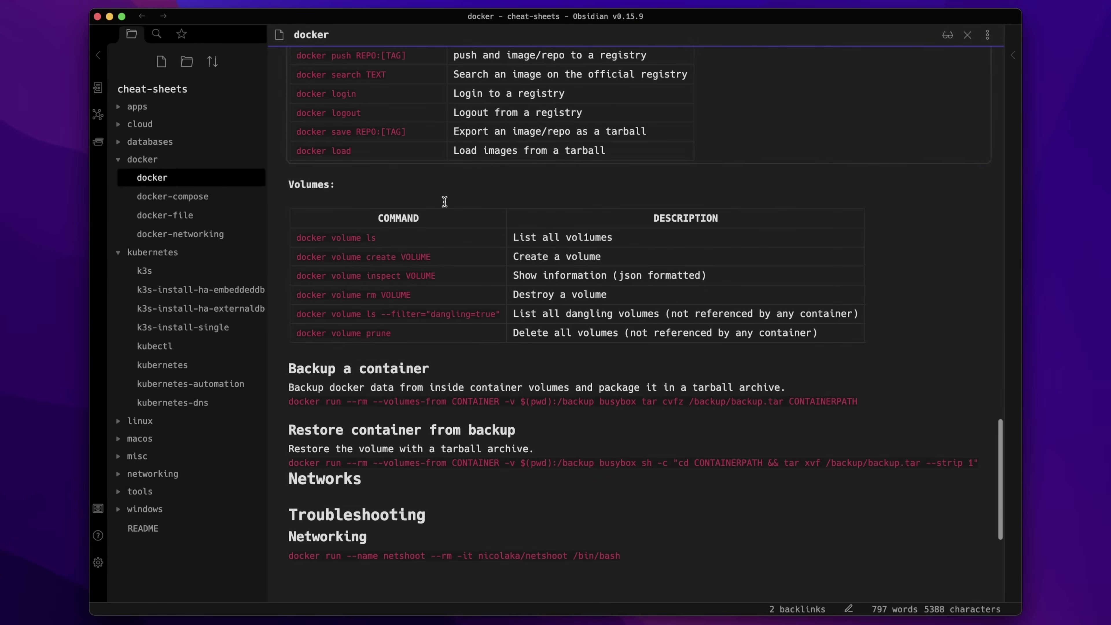
scroll(445, 202, "down", 4)
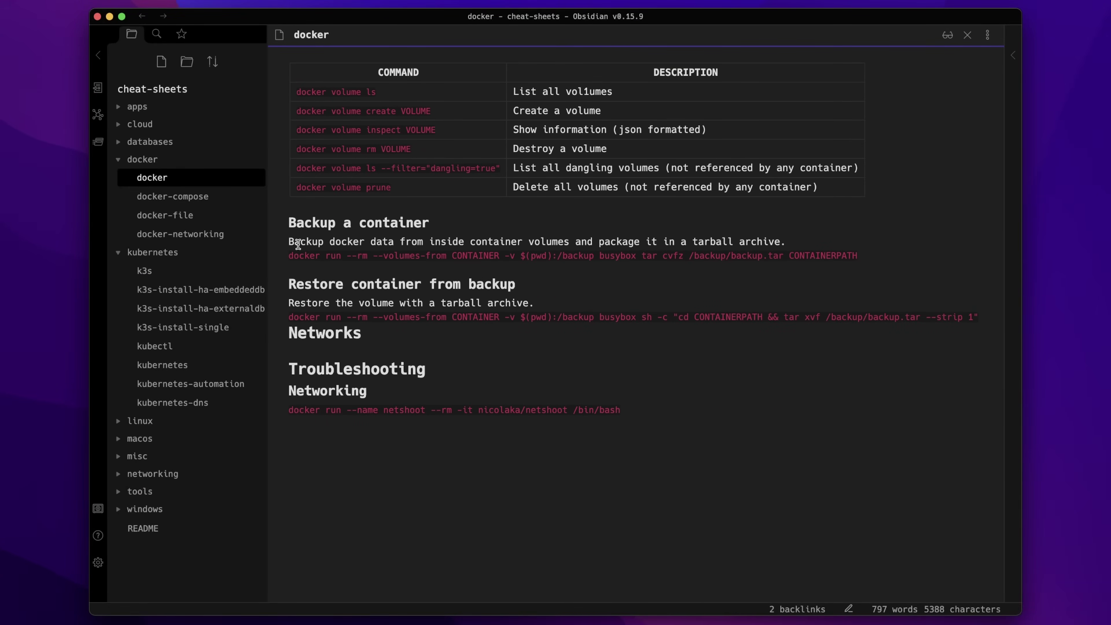
left_click_drag(506, 247, 768, 240)
left_click_drag(865, 256, 277, 260)
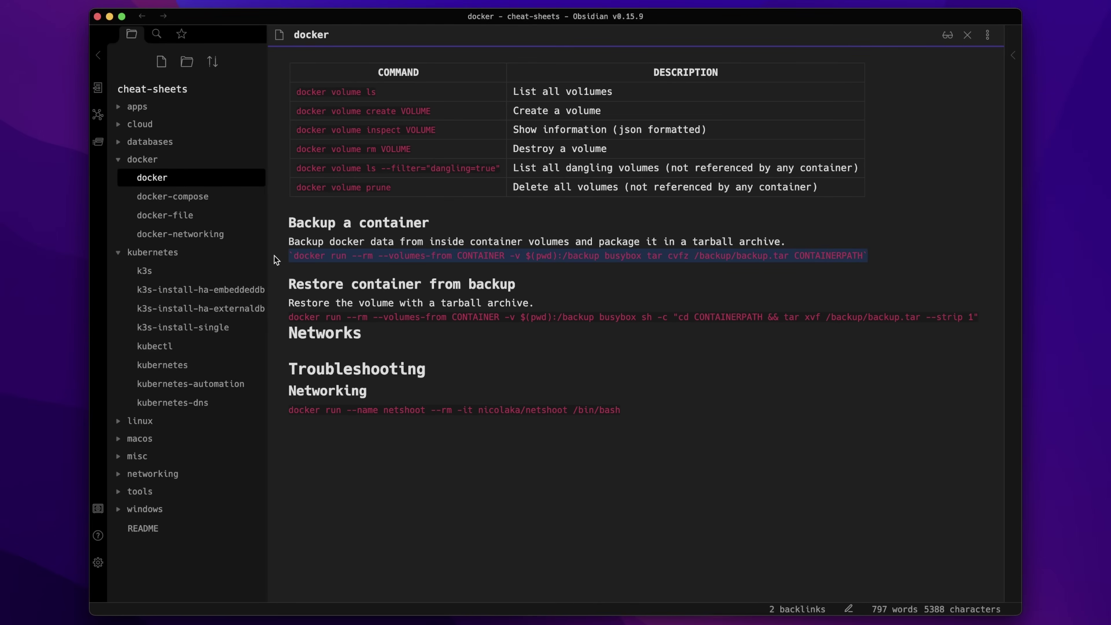
left_click(296, 396)
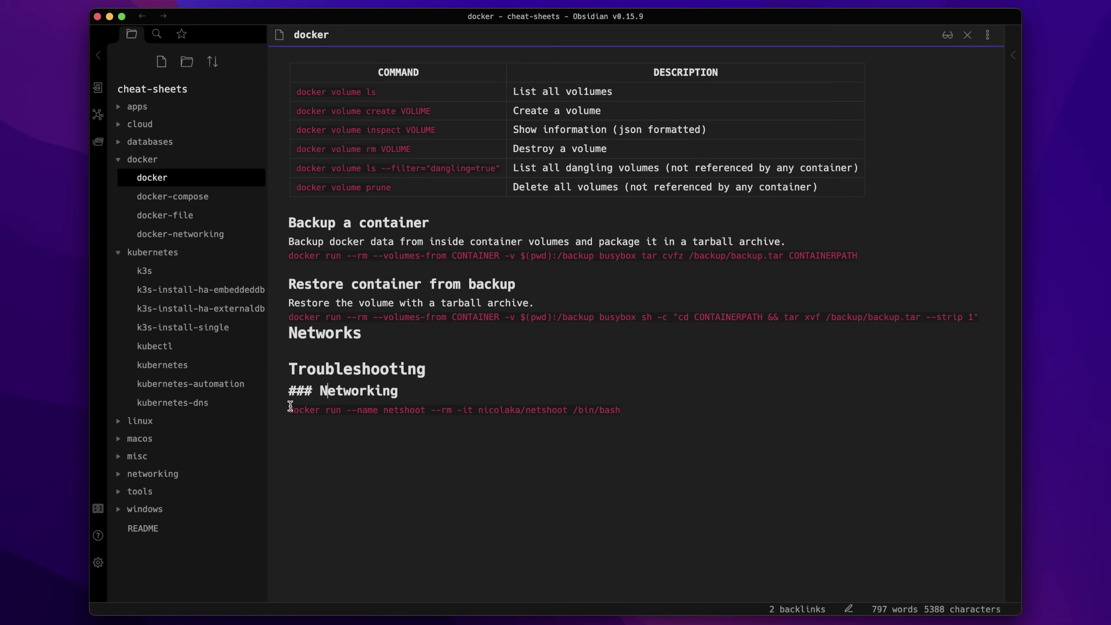
left_click_drag(470, 415, 588, 413)
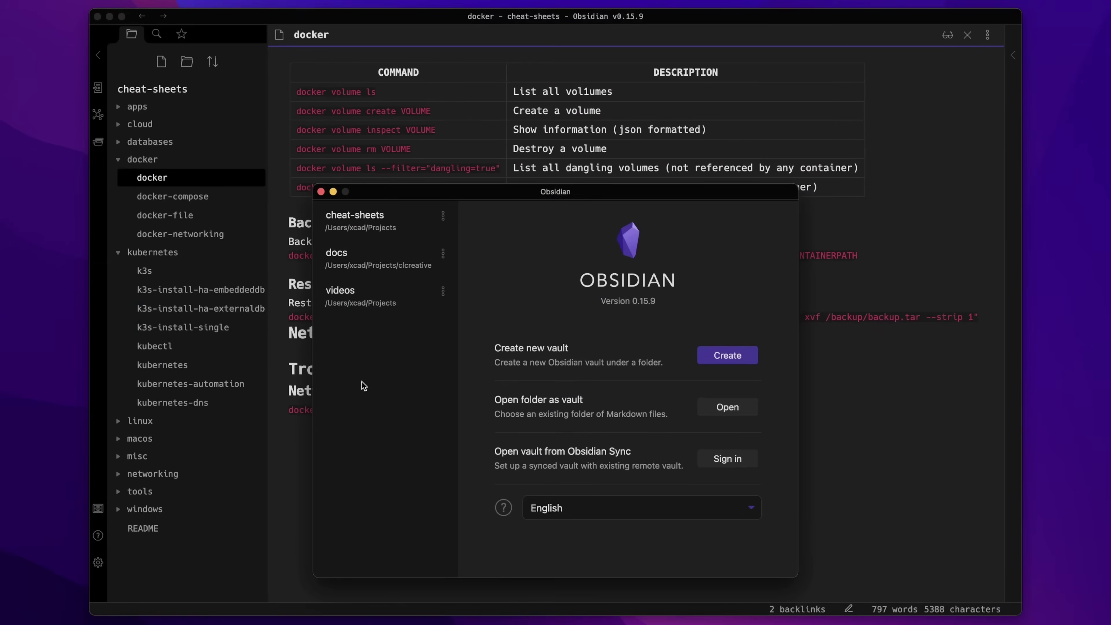
Open the docs vault and read through the network note's zones, IP ranges and topology diagram.
left_click(386, 258)
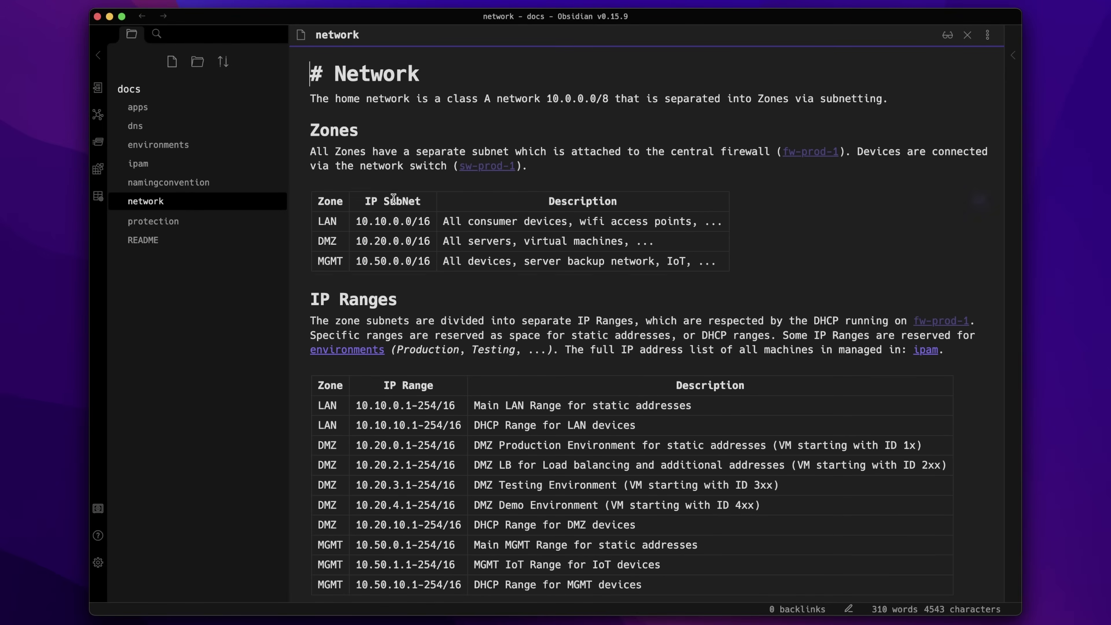
scroll(415, 337, "down", 10)
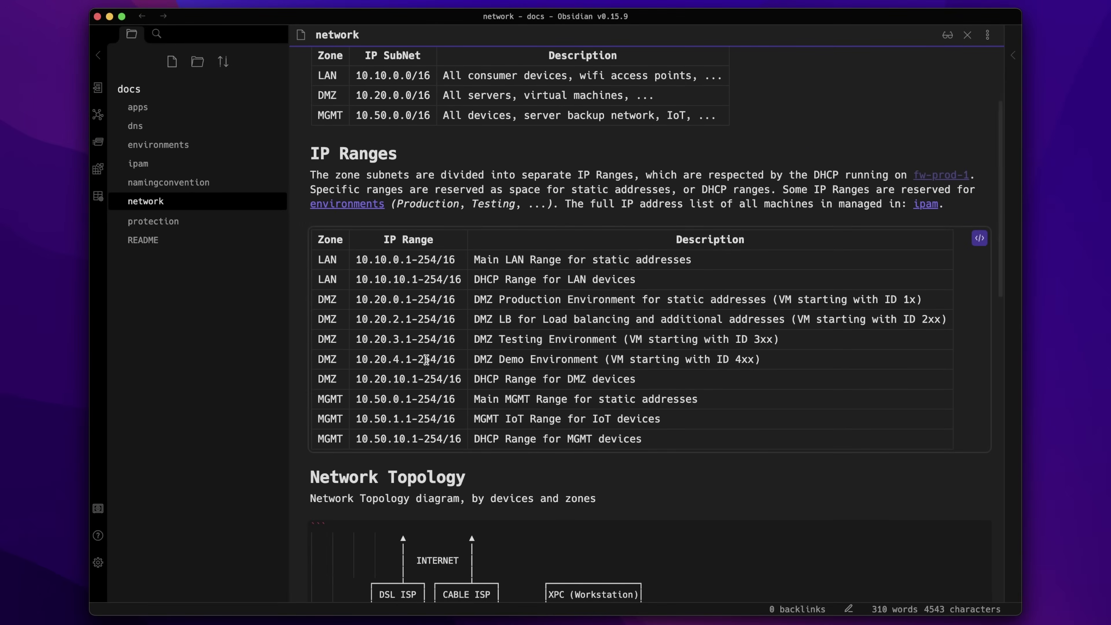
scroll(466, 343, "down", 5)
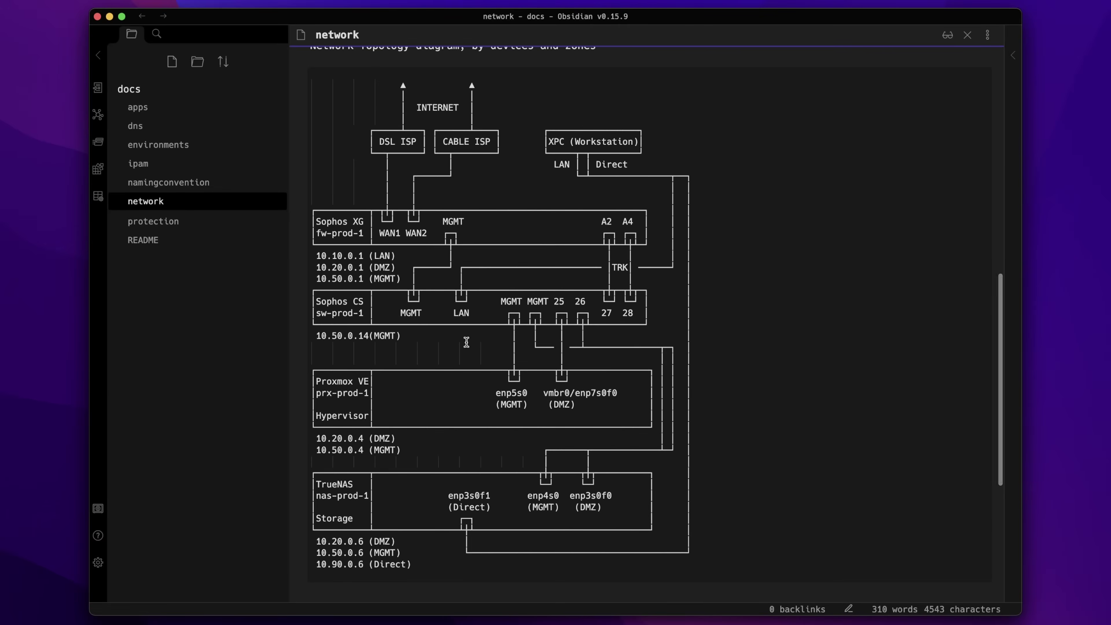
scroll(466, 342, "down", 2)
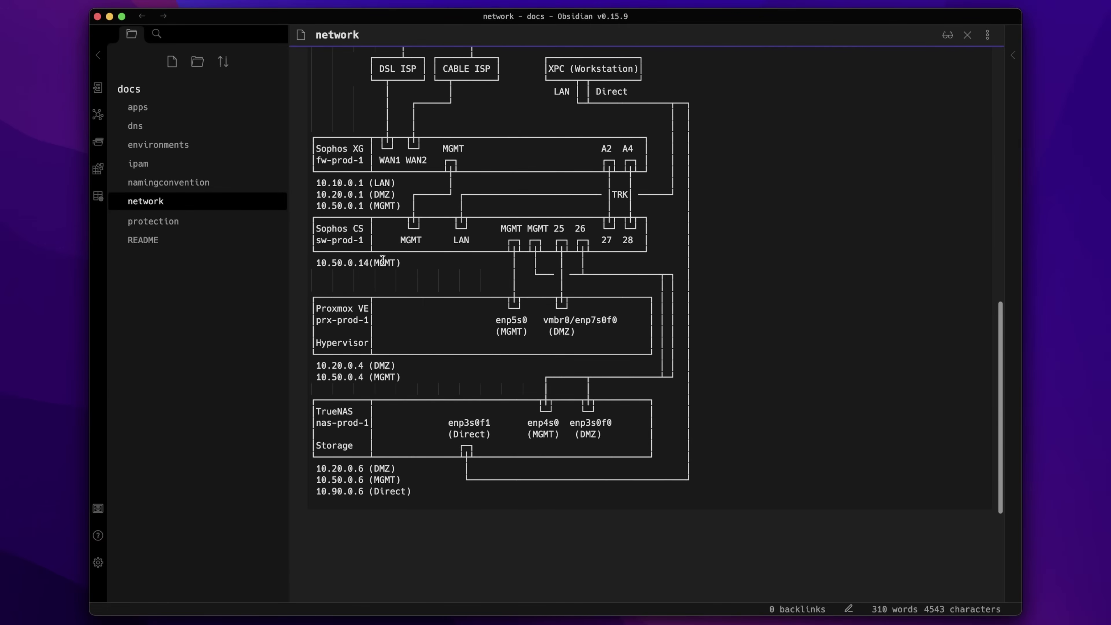
Look through the host tables in the ipam note and the application tables in the apps note.
left_click(156, 165)
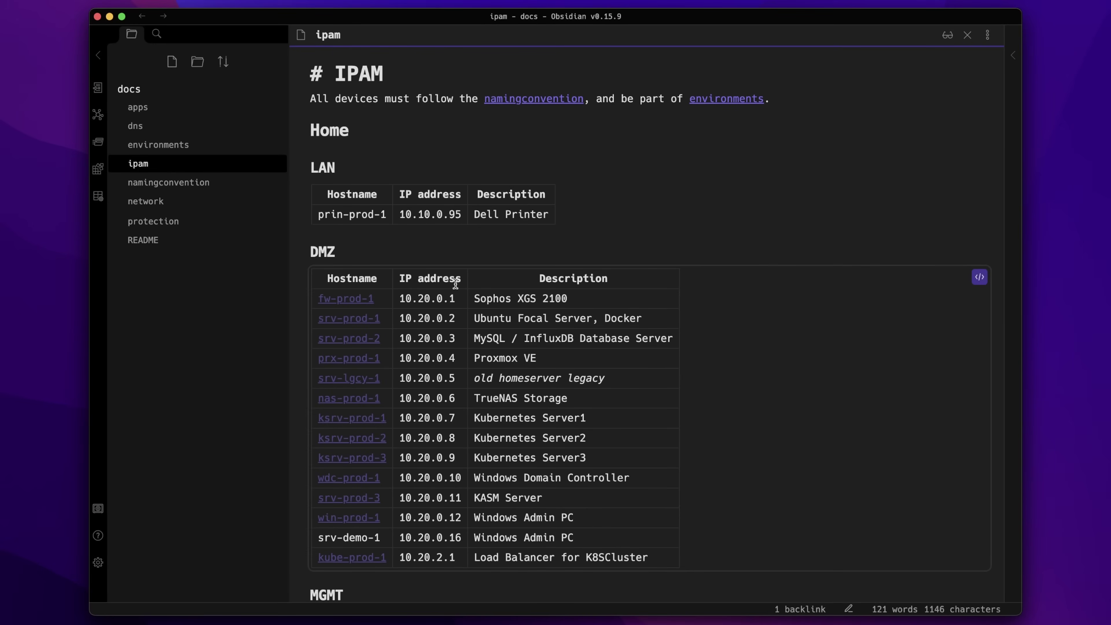
scroll(693, 313, "down", 4)
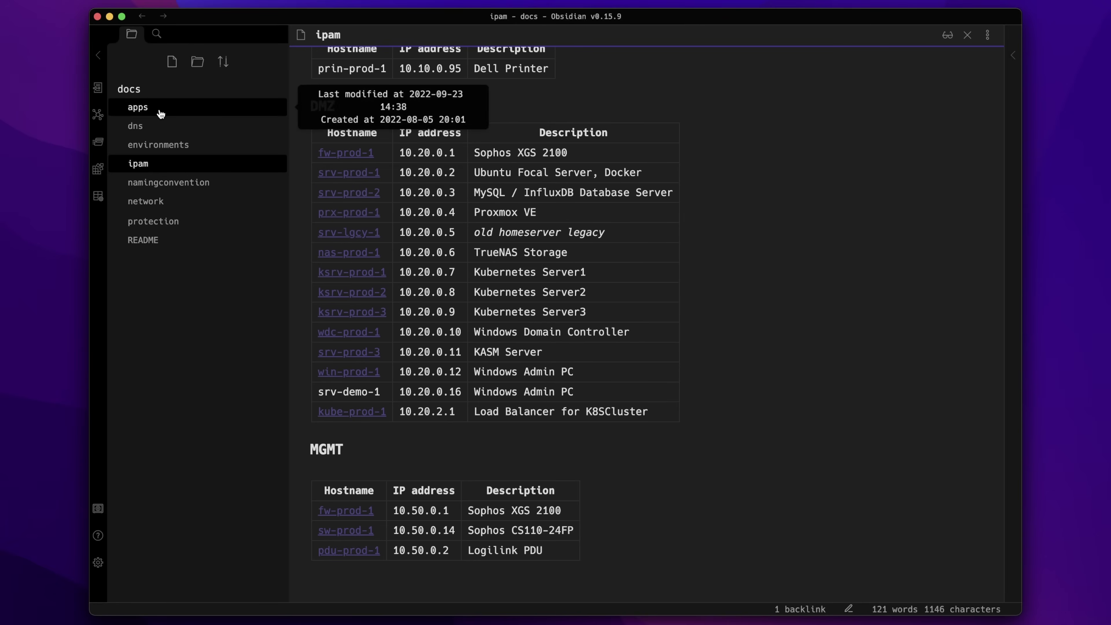
left_click(138, 107)
scroll(999, 159, "down", 7)
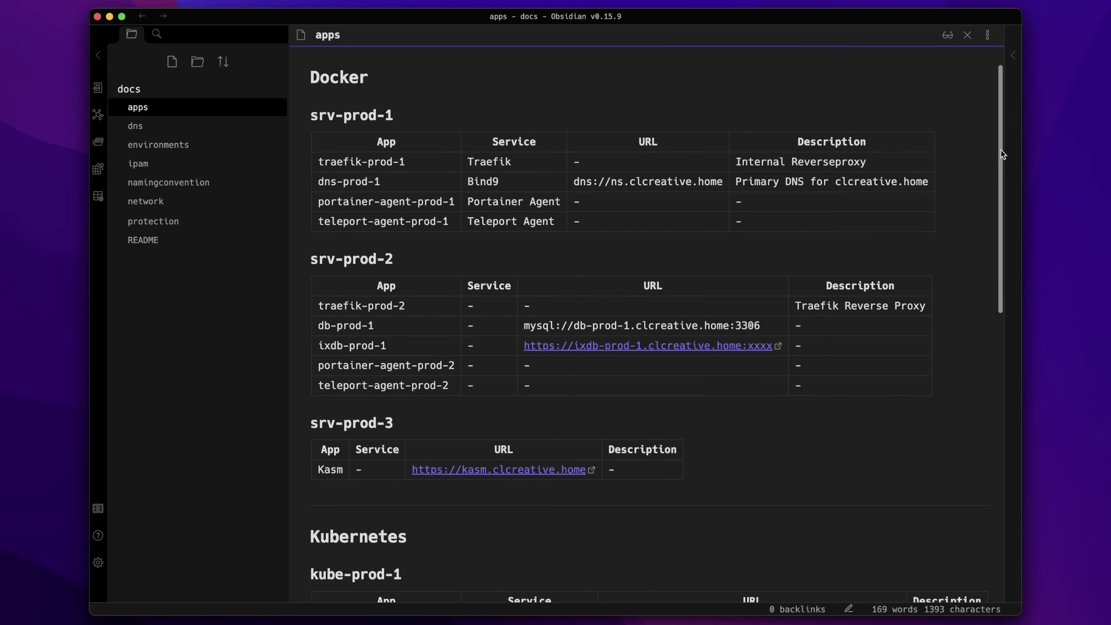
scroll(975, 233, "down", 6)
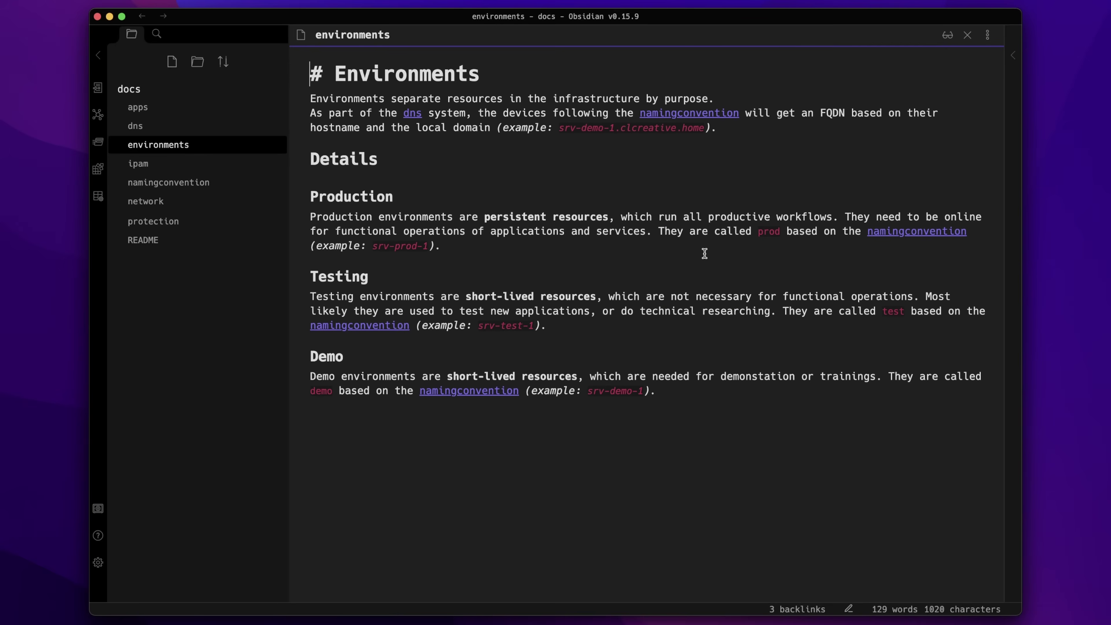
Review the resource types in the namingconvention note and reread the IP ranges in the network note.
left_click(192, 183)
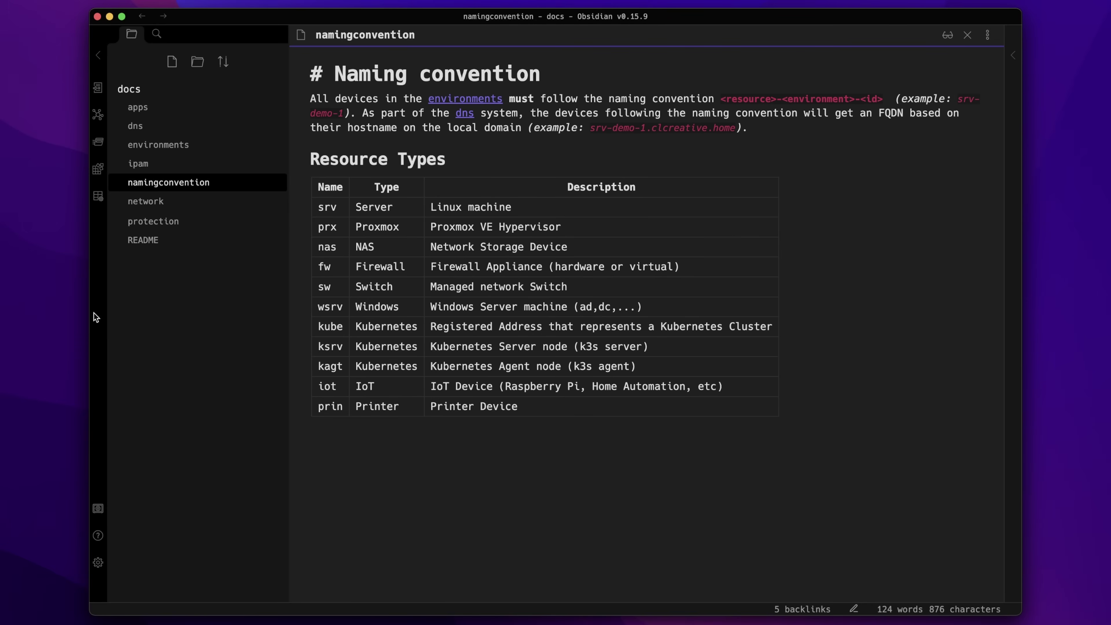
left_click(173, 202)
scroll(957, 110, "down", 12)
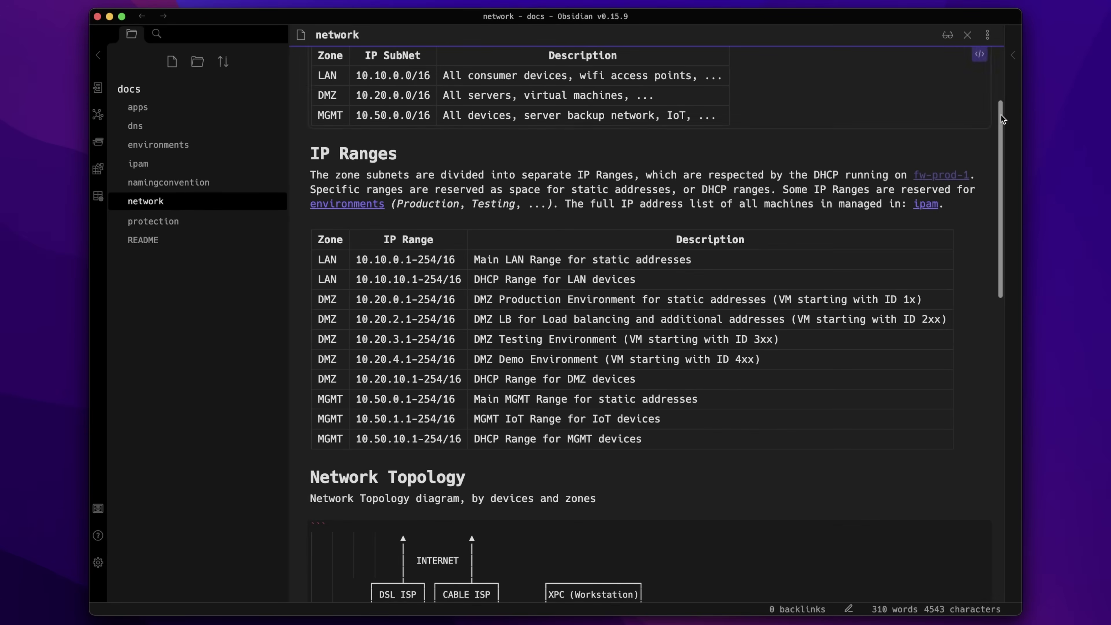
scroll(983, 289, "down", 3)
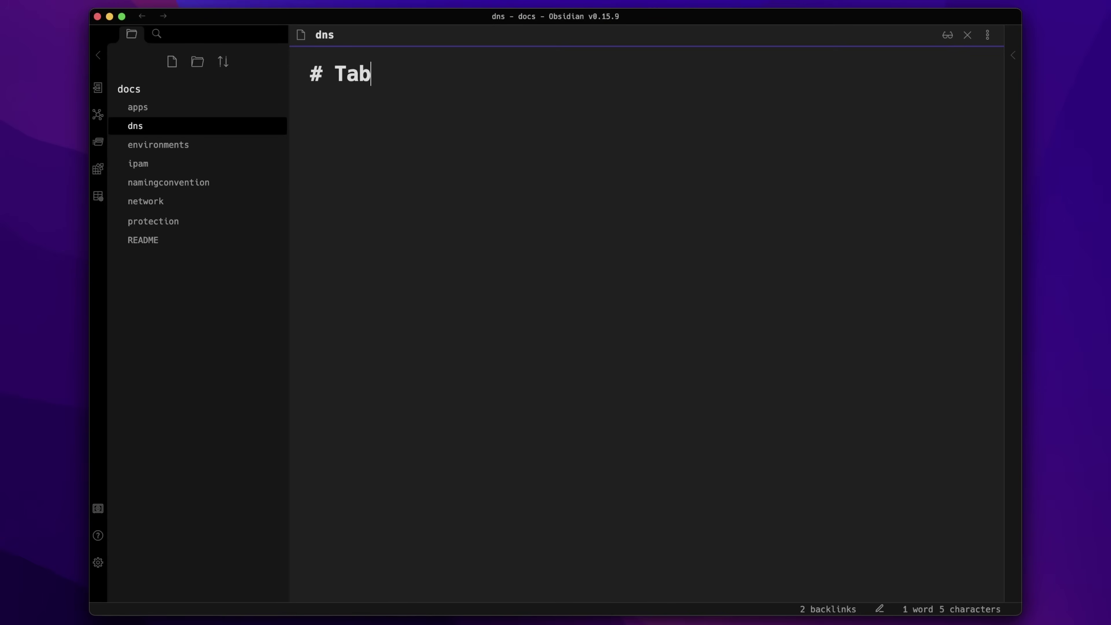
Complete the "Tables" heading in the dns note and create a Markdown table header with Heading 1, Heading 2 and Heading 3.
type("les")
key("Return")
key("Return")
type("Heading 1 | Heading ")
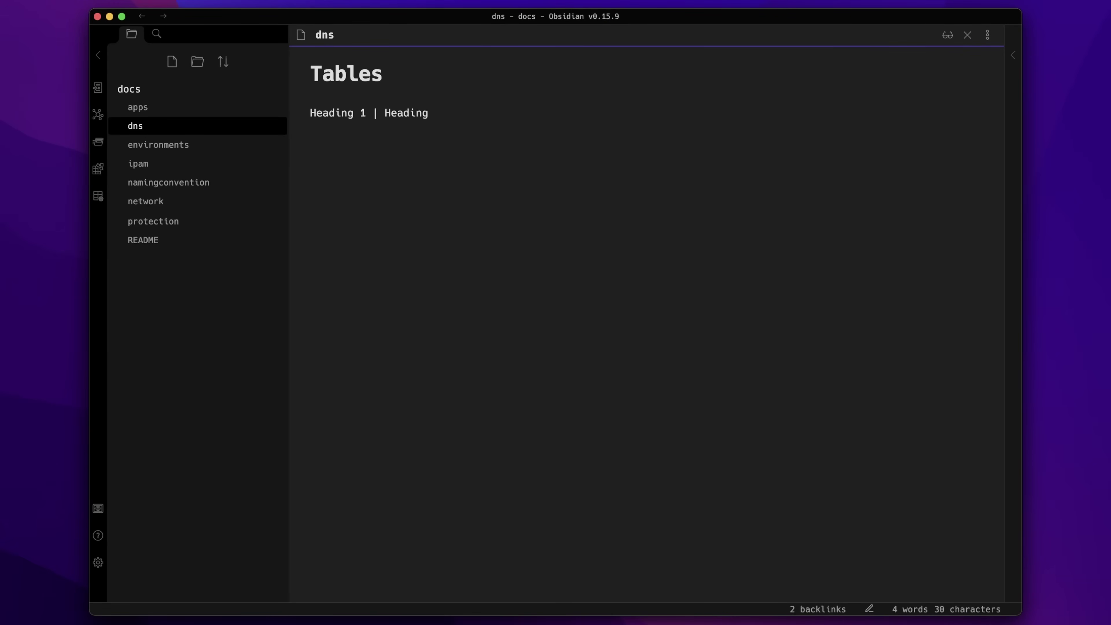
type("| Heading 3")
type("| ")
type(" |")
key("Return")
type("|---|---|---")
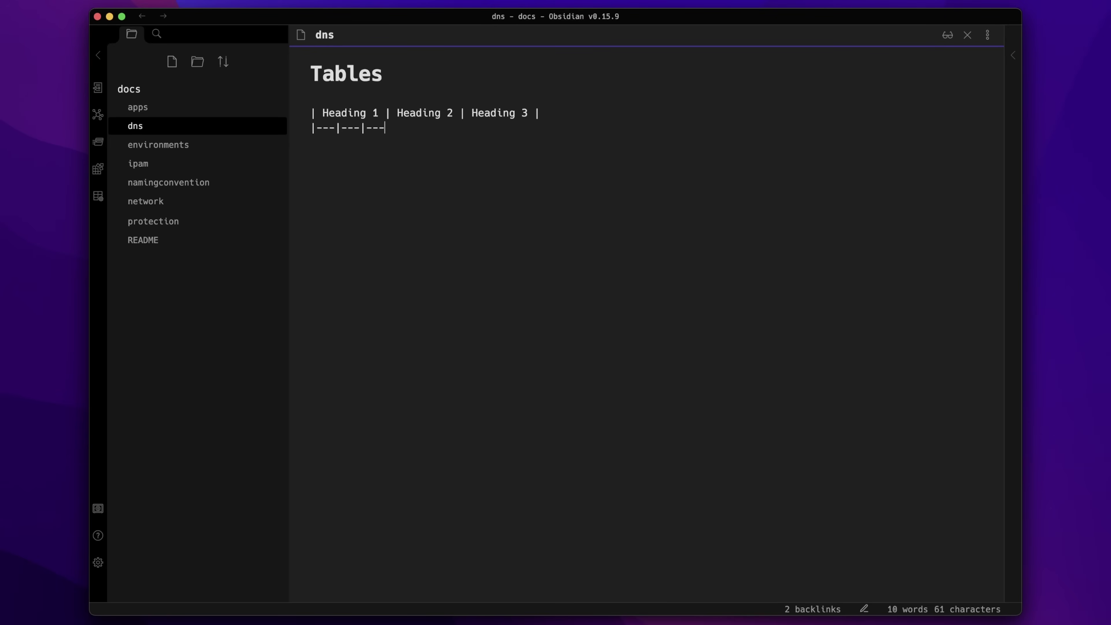
type("|")
key("Return")
Add two table rows containing Row1 C1, Row1 C2, Row1 C3 and Row2 C1, Row2 C2, Row2 C3.
type("| Row1 C1")
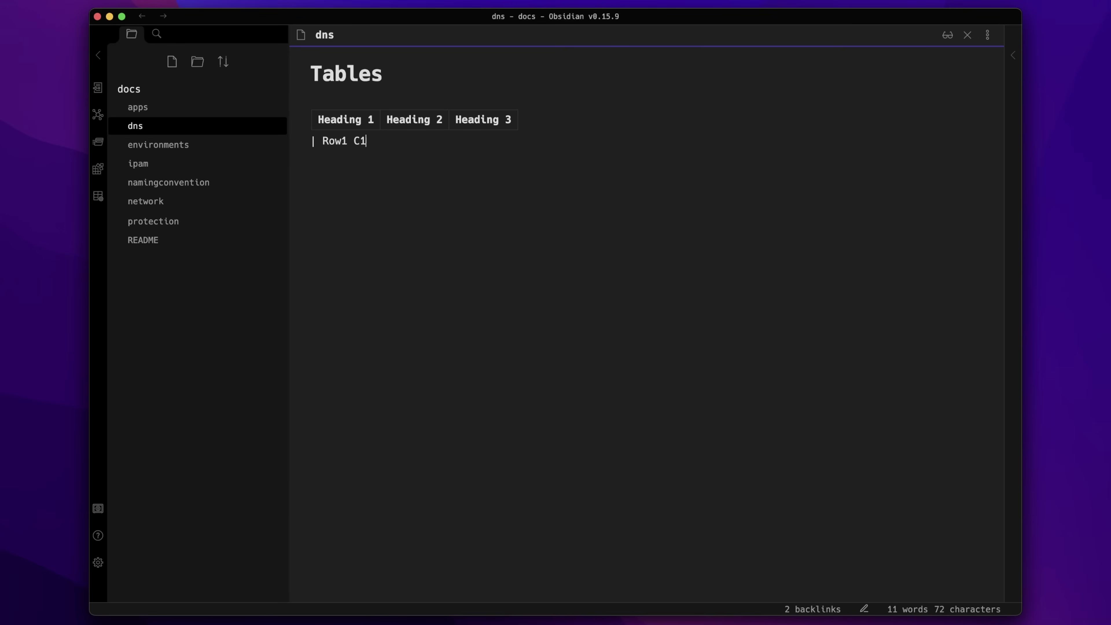
type(" | Row1 C2 | Row1 C3 |")
key("Return")
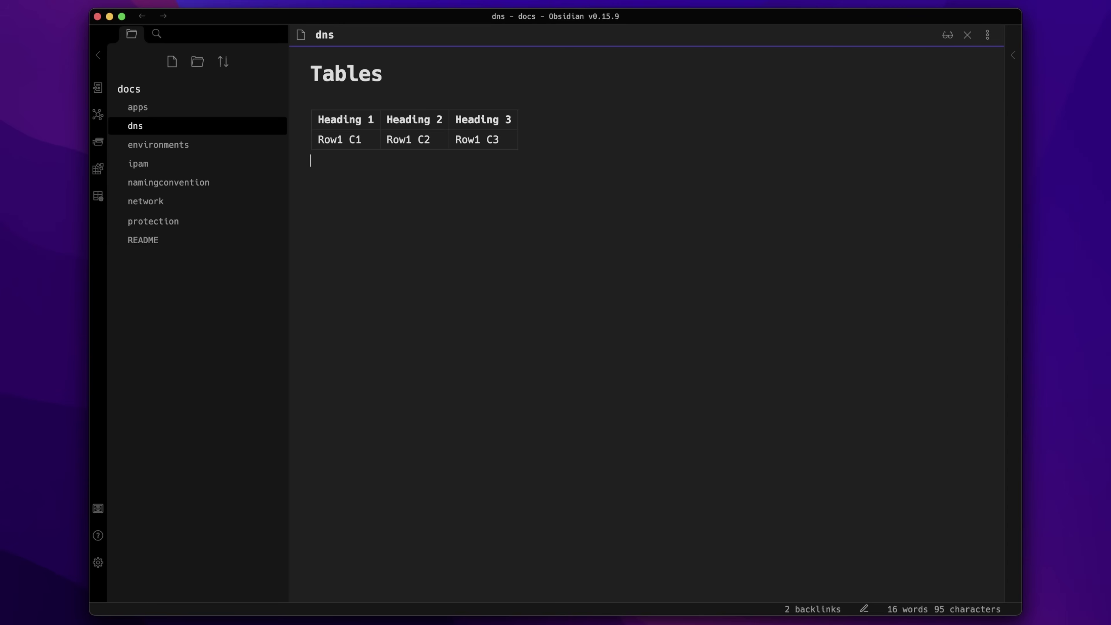
type("| Row")
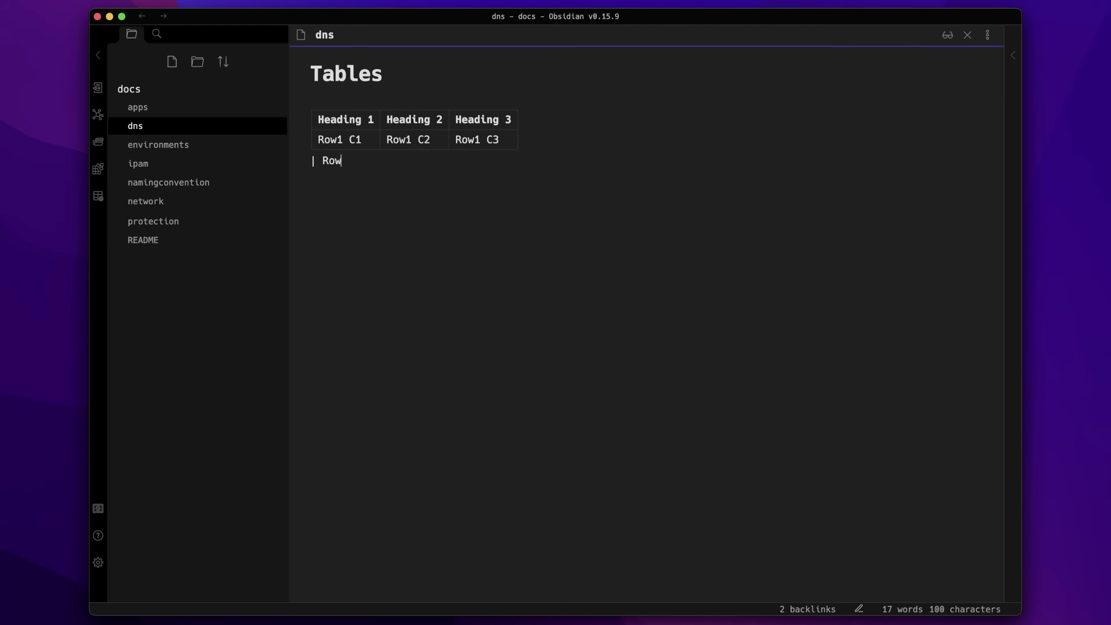
type("2 C1 | R")
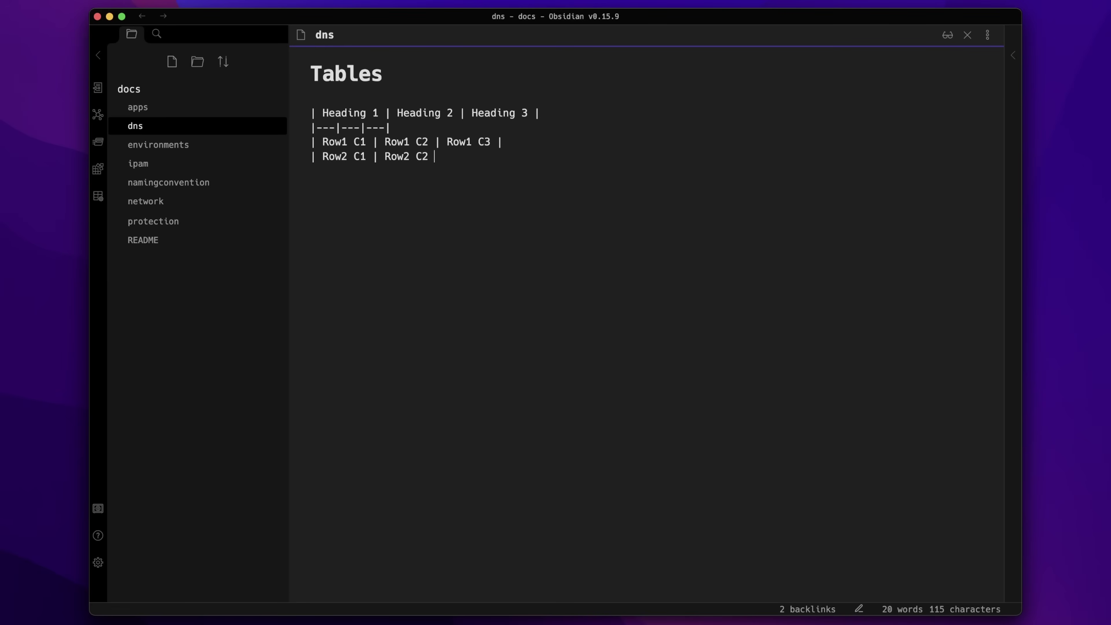
type("ow2 C3")
key("Return")
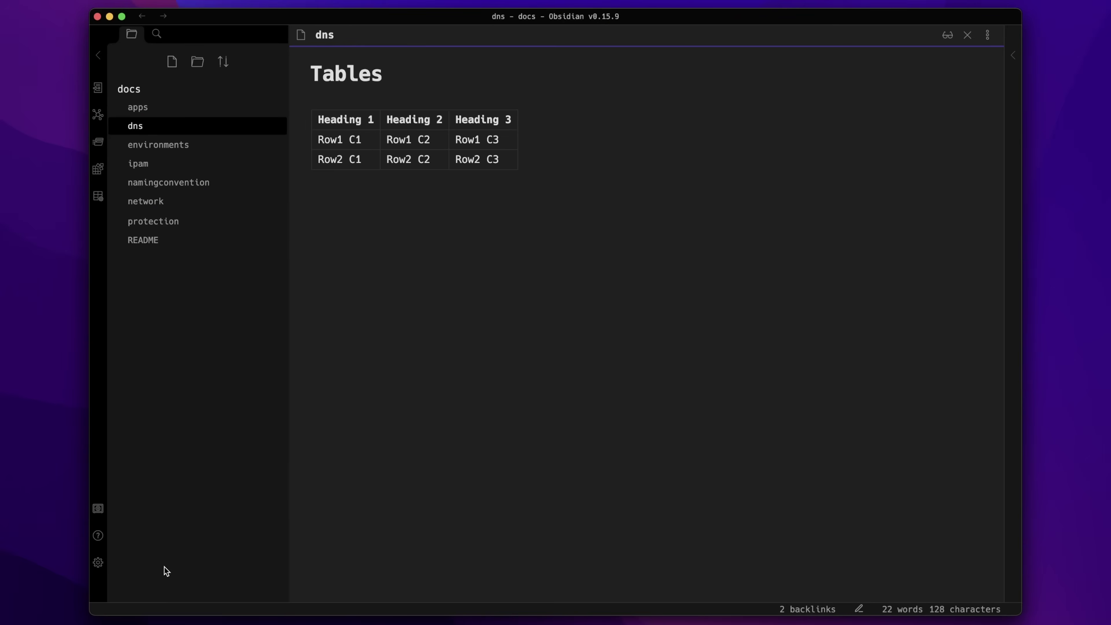
Look through the vault settings for the editor, files and links, appearance, hotkeys and core plugins.
left_click(97, 564)
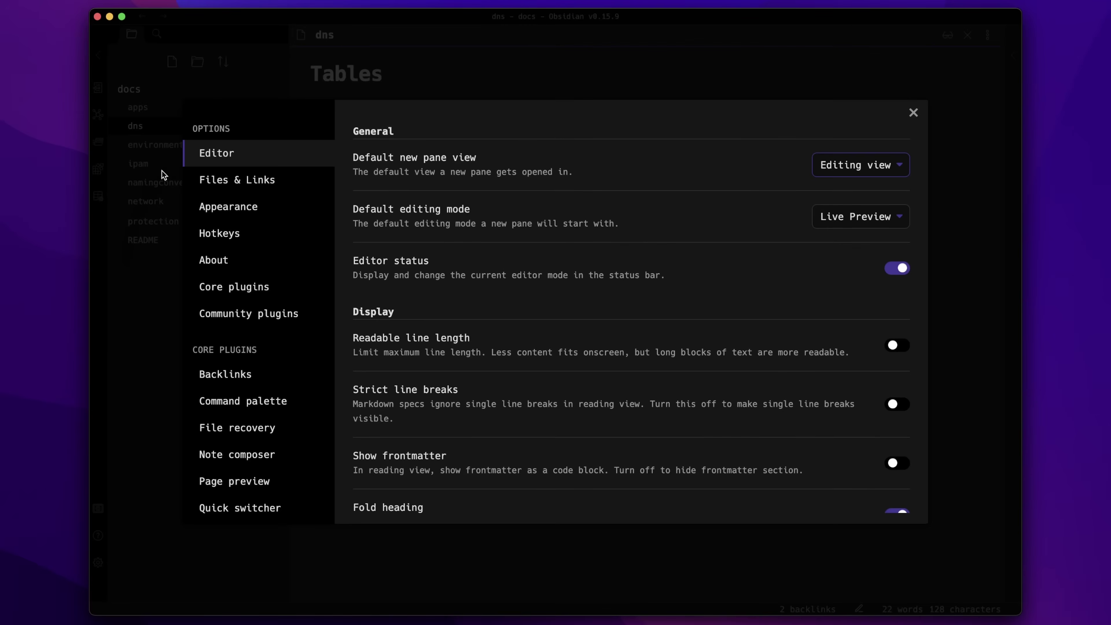
left_click(250, 184)
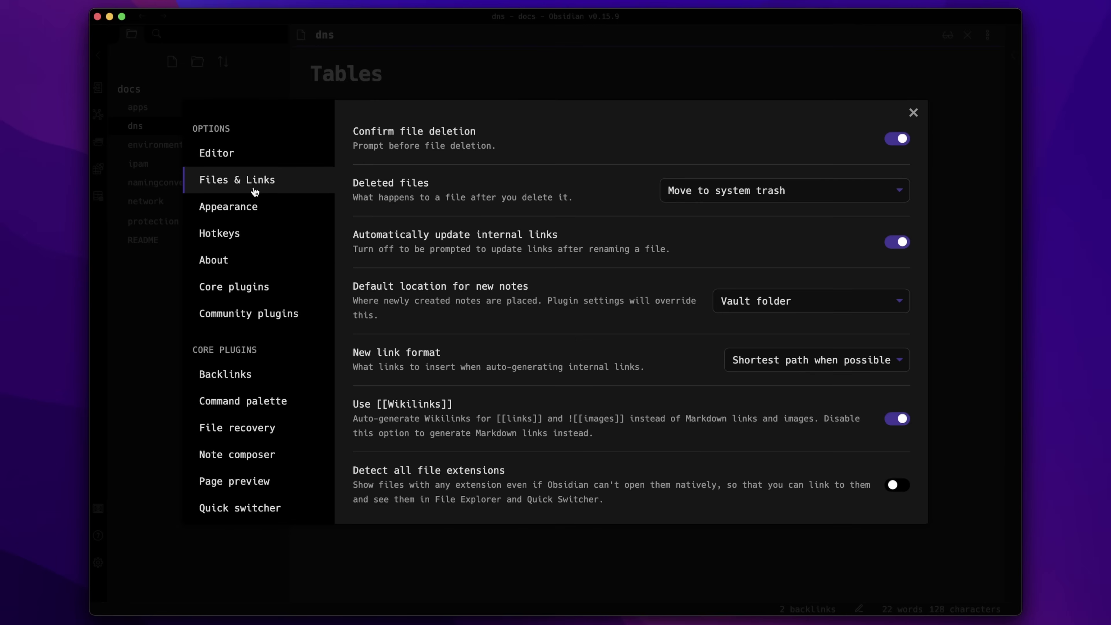
left_click(254, 209)
left_click(242, 234)
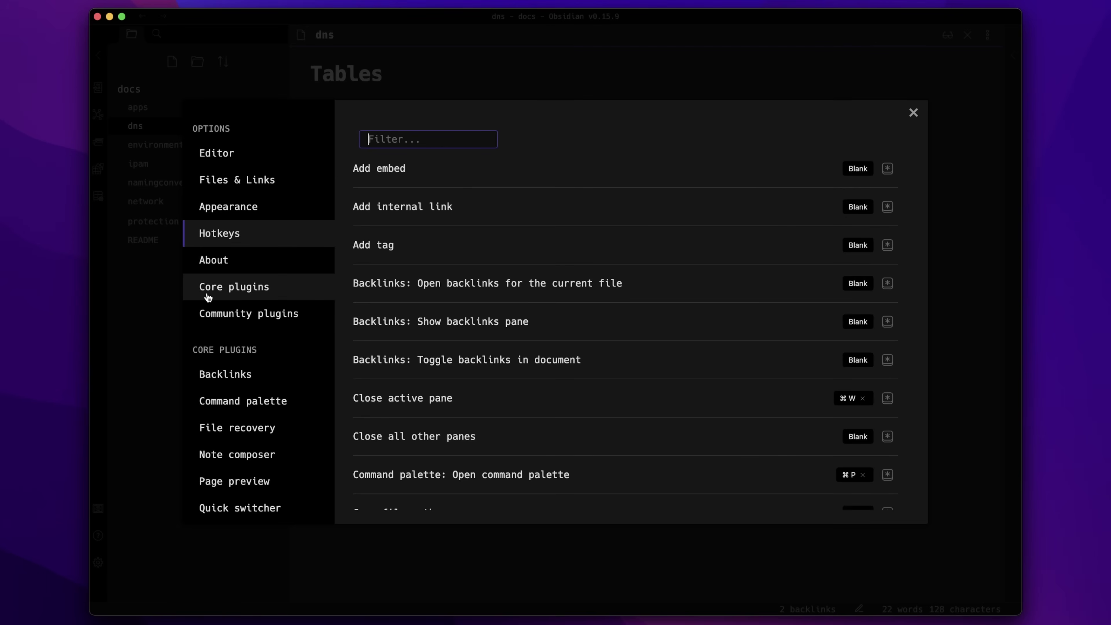
left_click(276, 297)
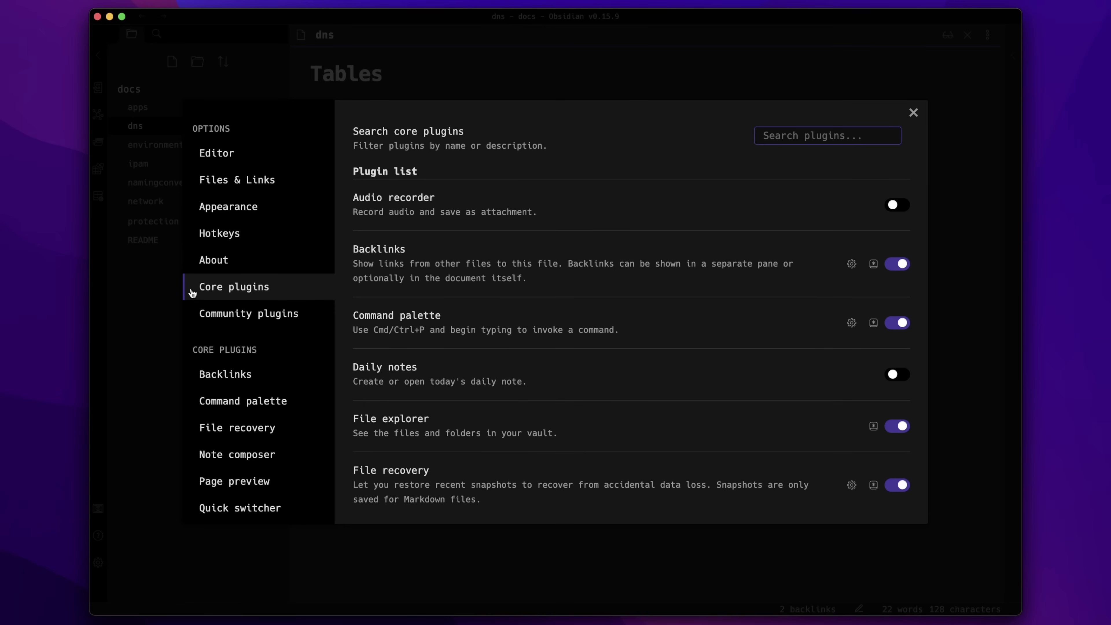
Browse the catalogue of community plugins available for the vault.
left_click(220, 324)
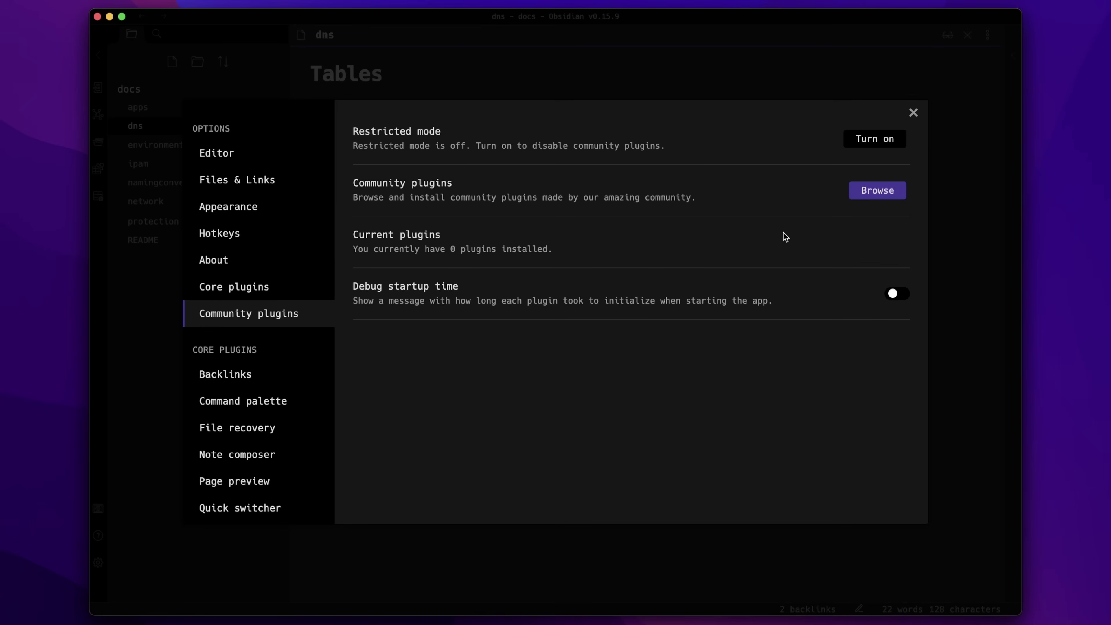
left_click(874, 192)
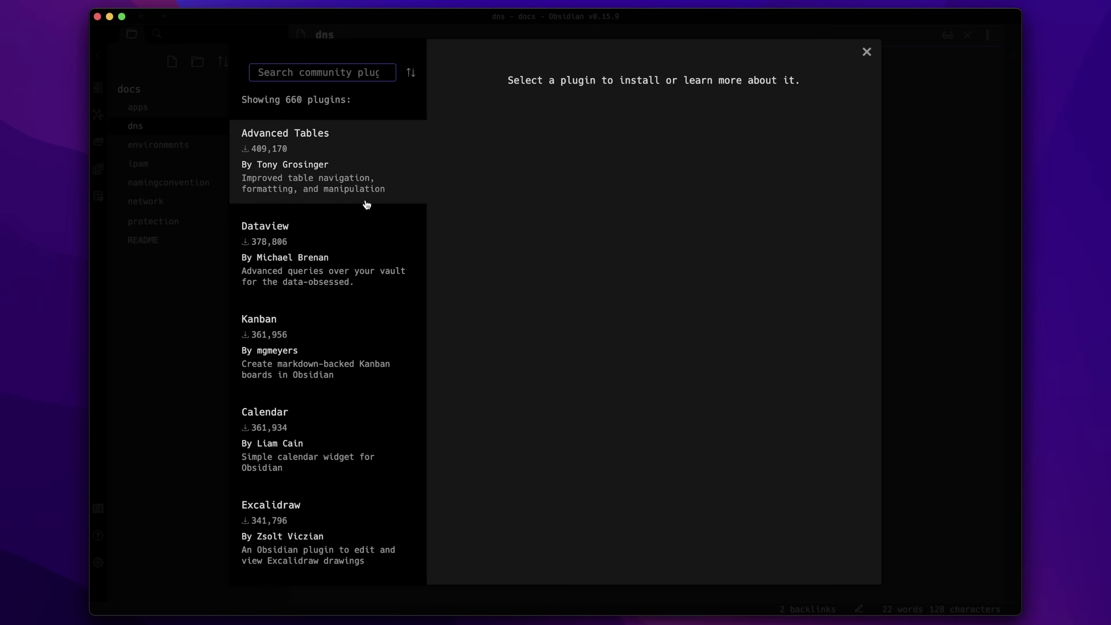
scroll(322, 140, "down", 5)
scroll(323, 146, "down", 5)
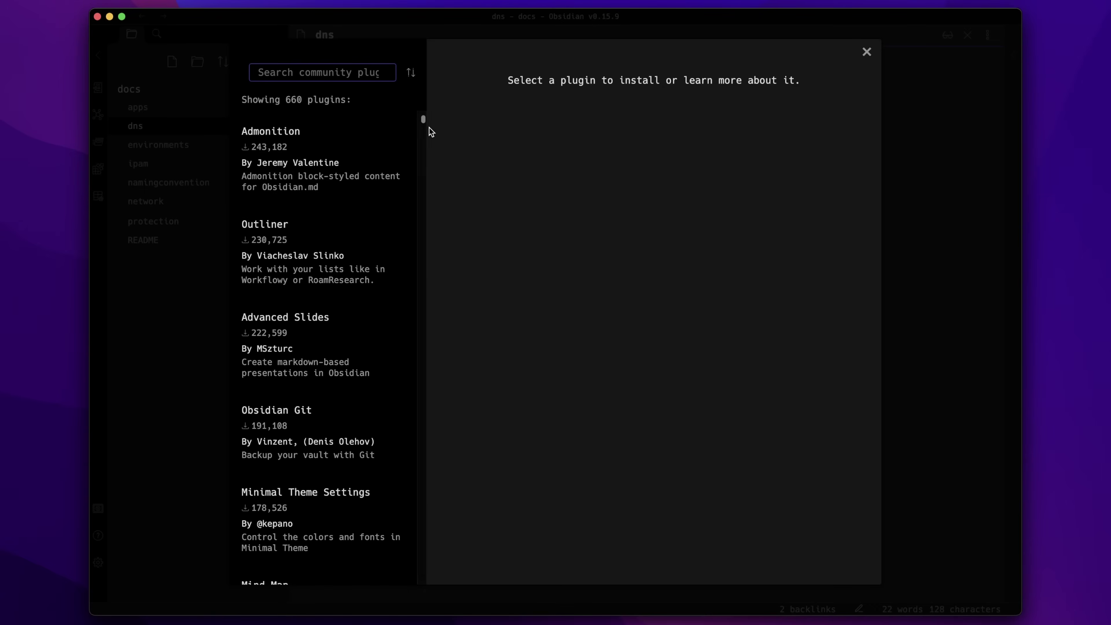
left_click_drag(422, 119, 421, 136)
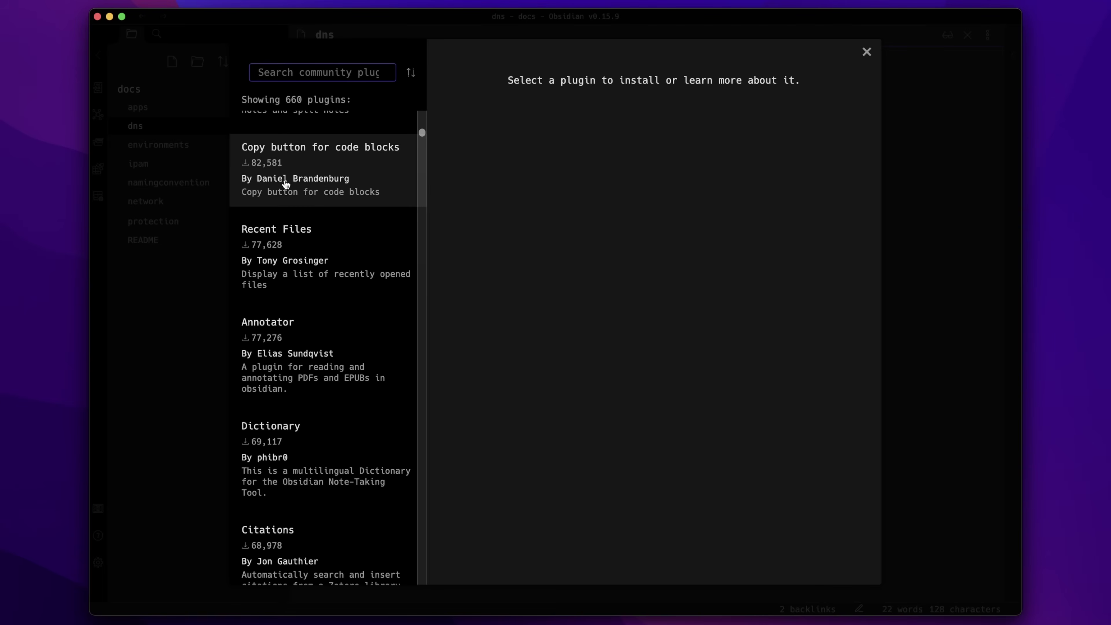
scroll(345, 222, "down", 3)
scroll(382, 246, "up", 15)
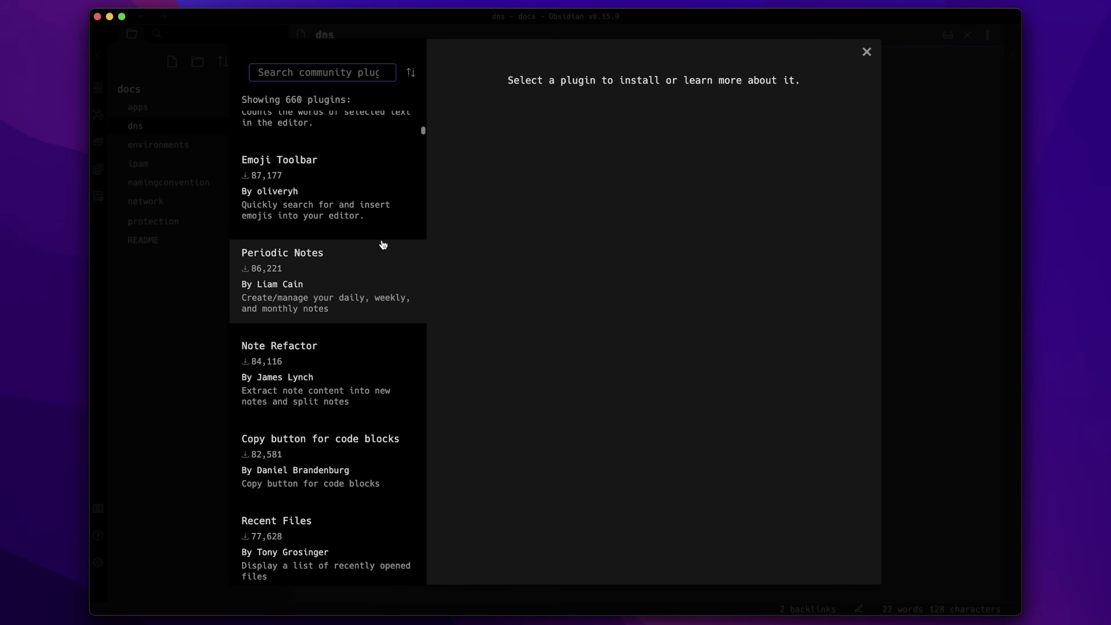
scroll(380, 272, "up", 3)
scroll(379, 278, "down", 15)
scroll(396, 266, "up", 15)
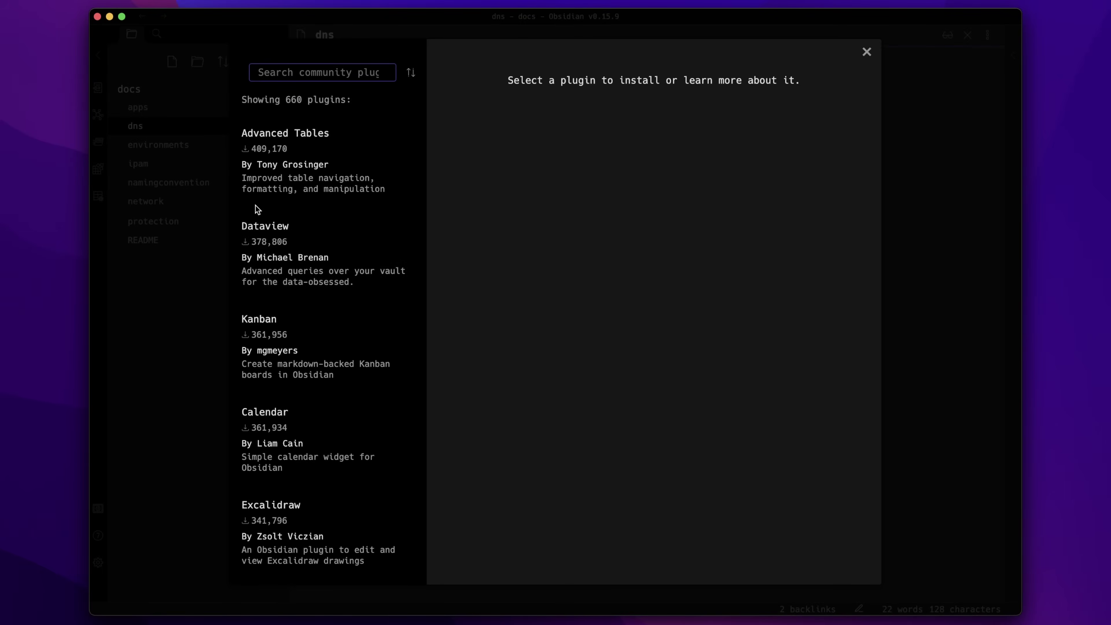
Install and enable the Advanced Tables community plugin, and return to the dns note.
left_click(260, 157)
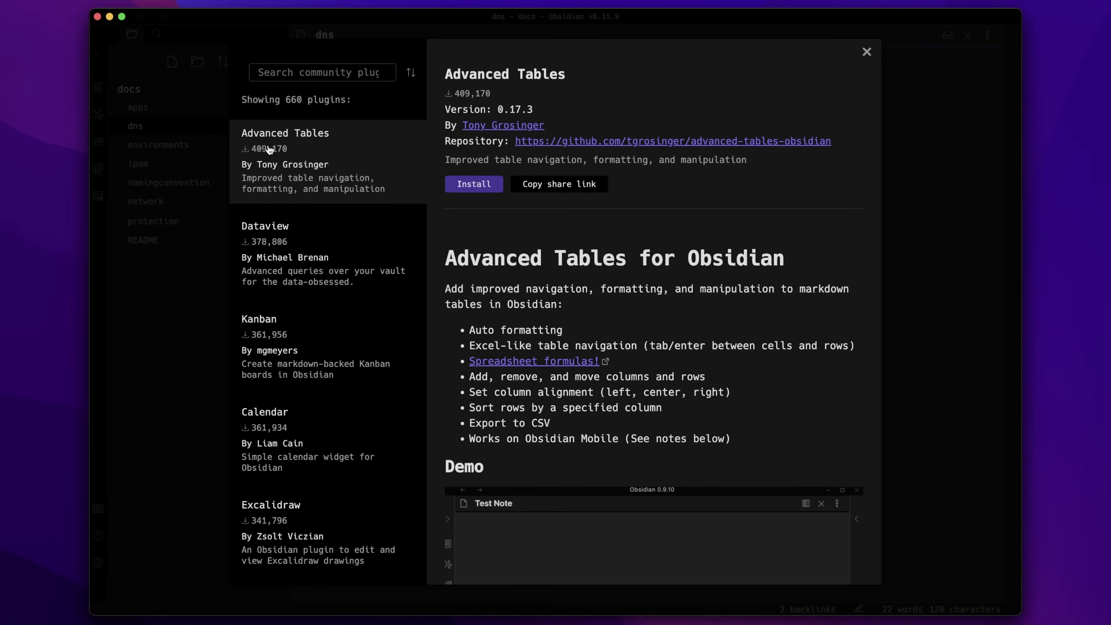
left_click(485, 189)
left_click(489, 194)
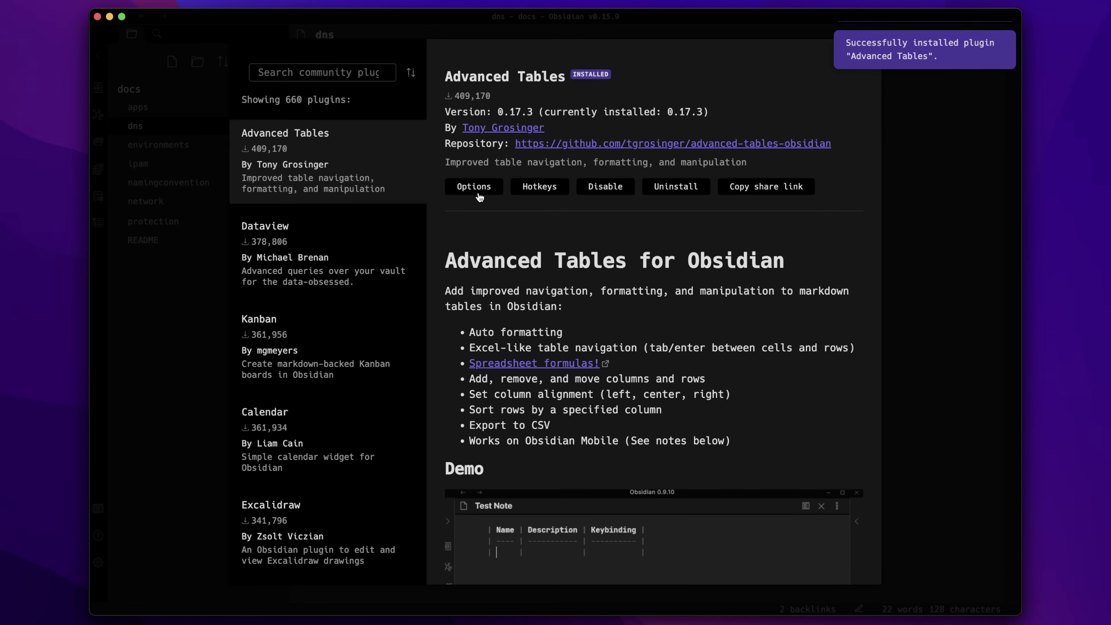
left_click(915, 264)
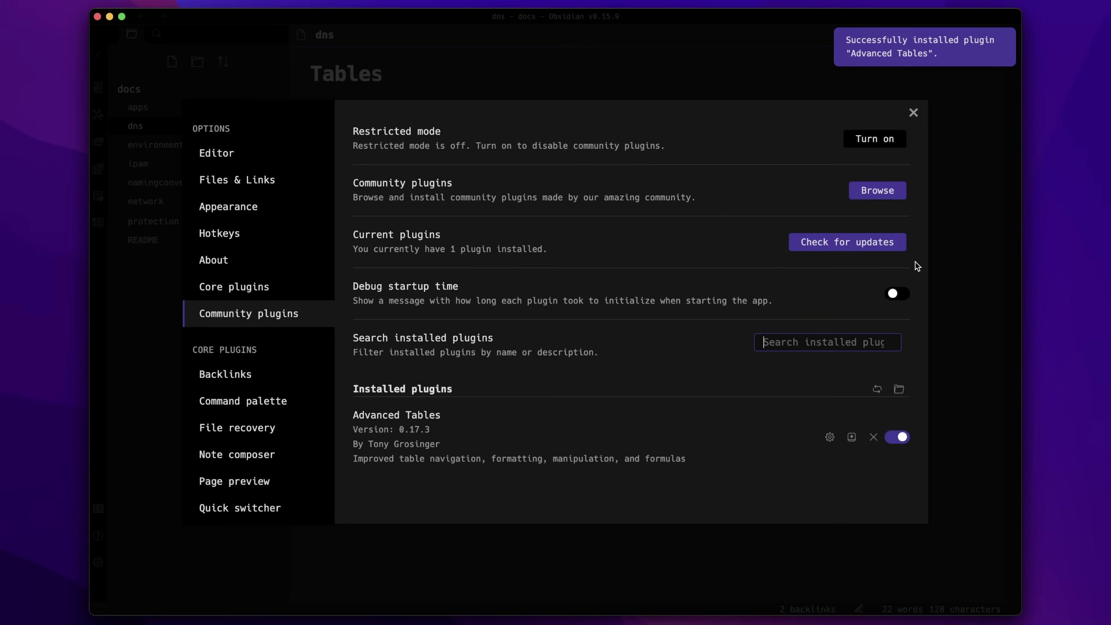
left_click(948, 274)
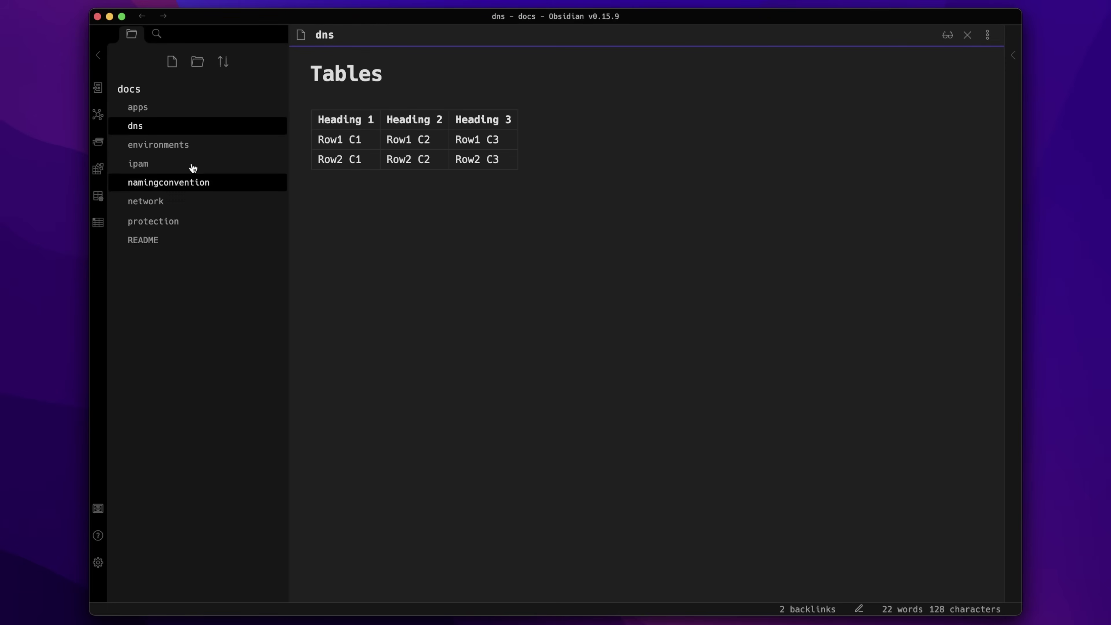
Show the Advanced Tables controls and move the table's Row1 row down and back up twice.
left_click(97, 224)
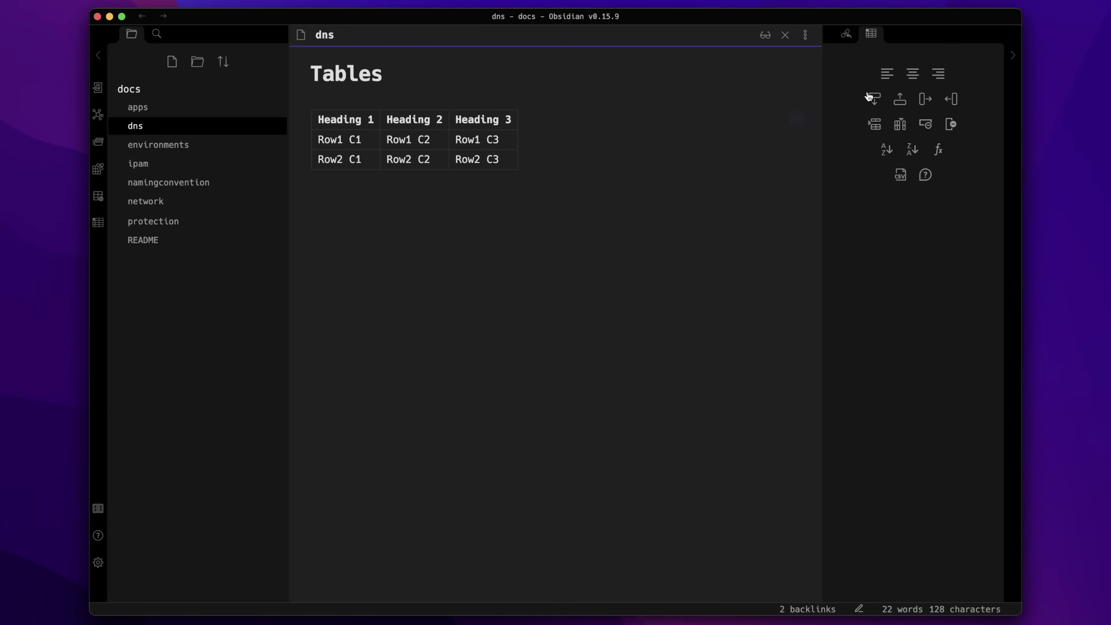
left_click(388, 153)
left_click(874, 99)
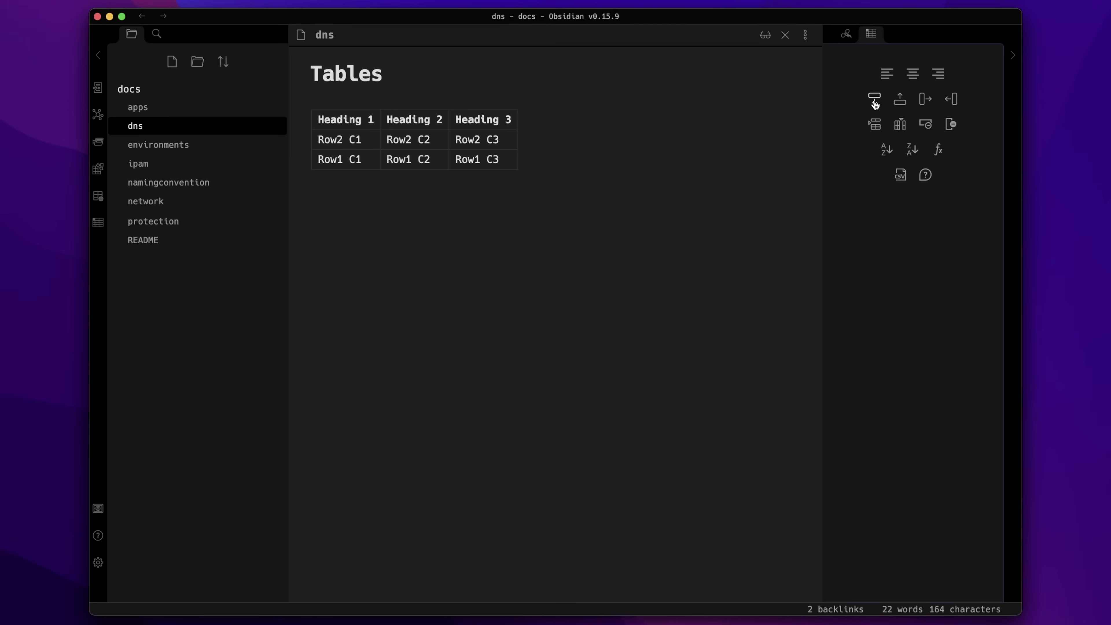
left_click(899, 104)
left_click(878, 105)
left_click(901, 105)
Delete the Heading 1 column and insert four blank rows above the Row1 row.
left_click(951, 126)
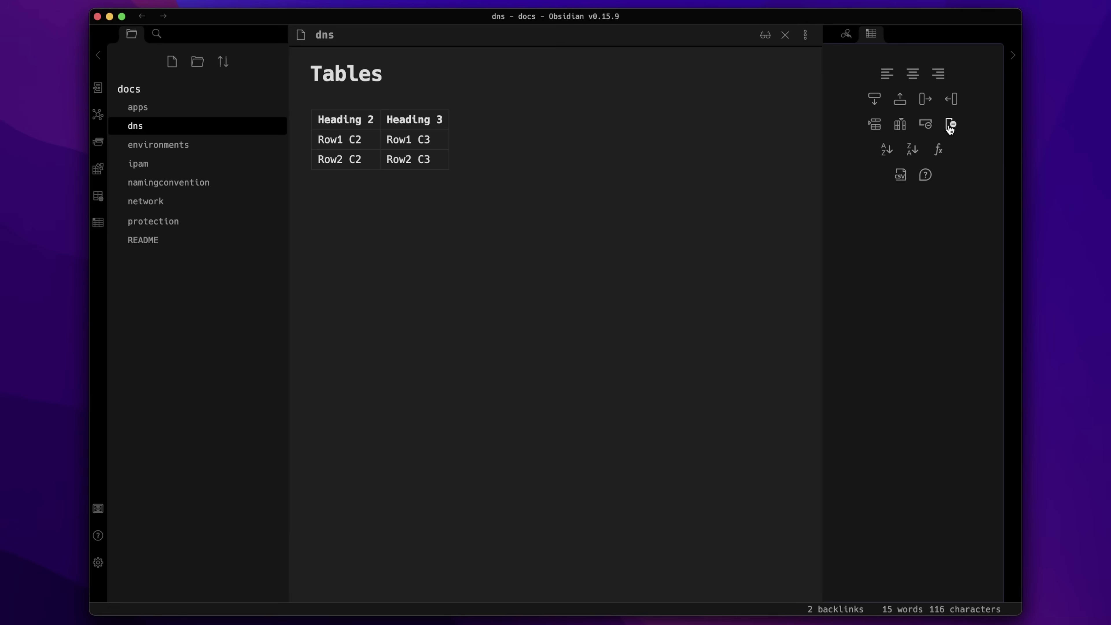
left_click(875, 125)
left_click(876, 125)
left_click(875, 125)
left_click(876, 125)
Insert five blank columns before the Heading 2 column and leave the table.
left_click(901, 127)
left_click(901, 126)
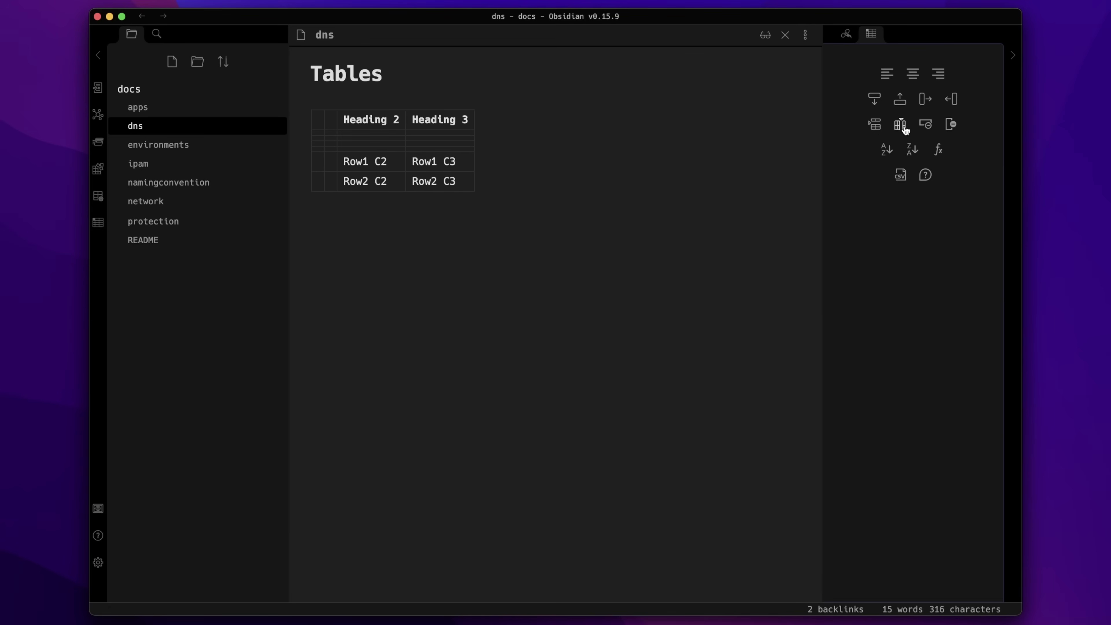
left_click(900, 126)
left_click(901, 126)
left_click(901, 126)
left_click(351, 173)
left_click(393, 248)
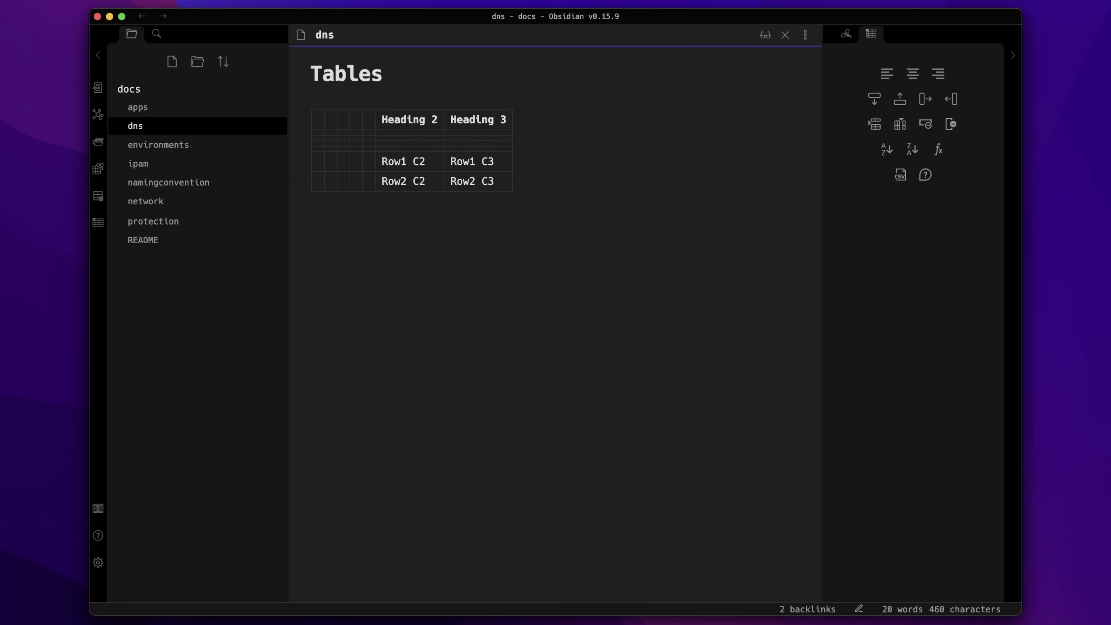